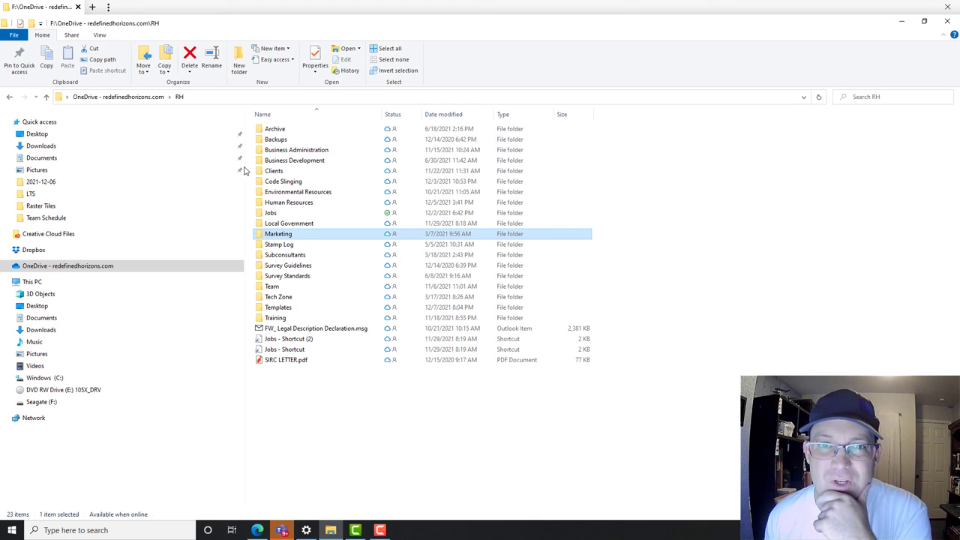
Open the Marketing\Publications\Featured Articles\New\The Other Side Of The Counter folder and widen the Name column to fit the full file name.
double_click(279, 234)
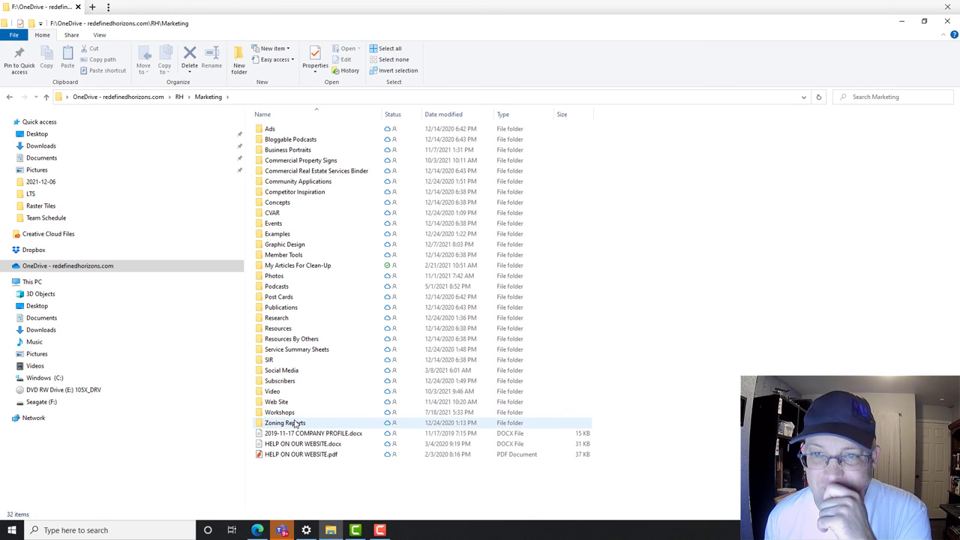
left_click(281, 309)
double_click(281, 310)
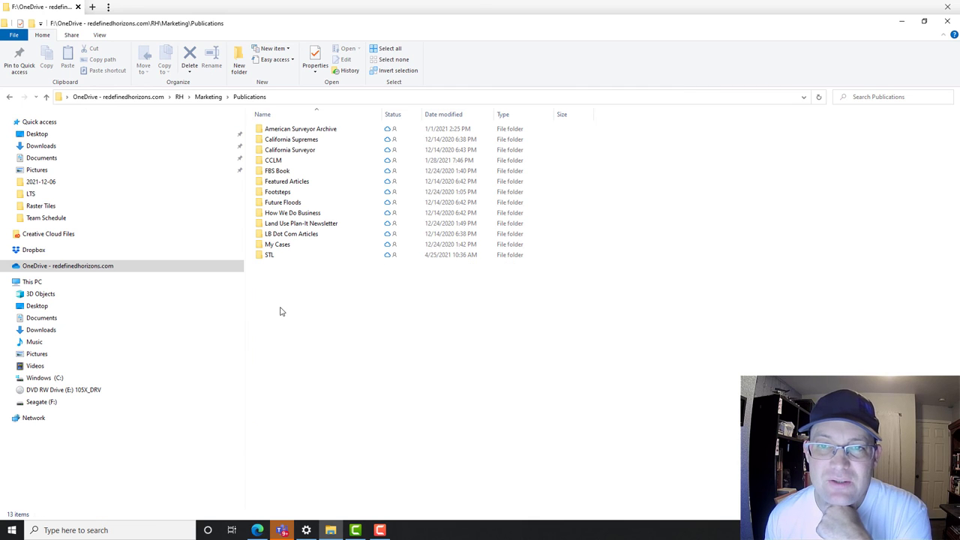
double_click(286, 182)
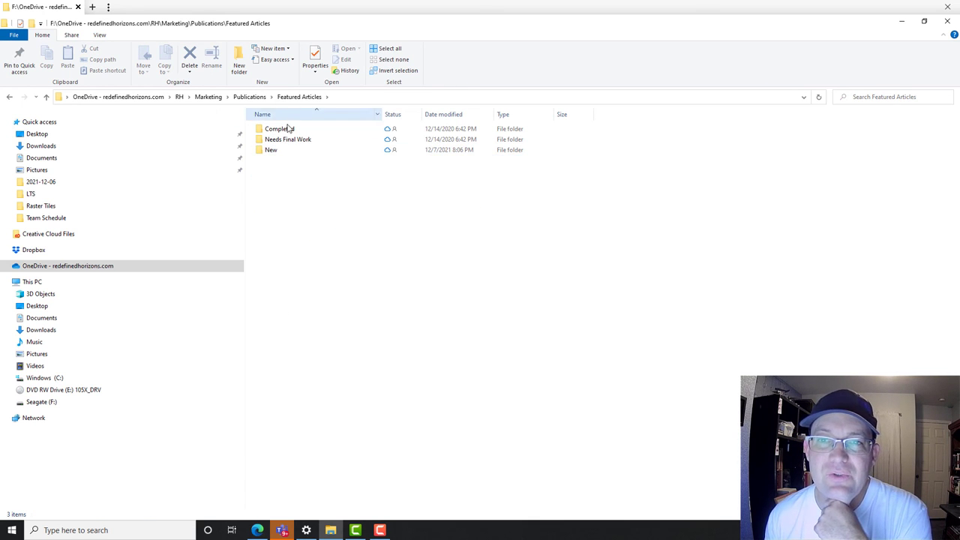
double_click(273, 152)
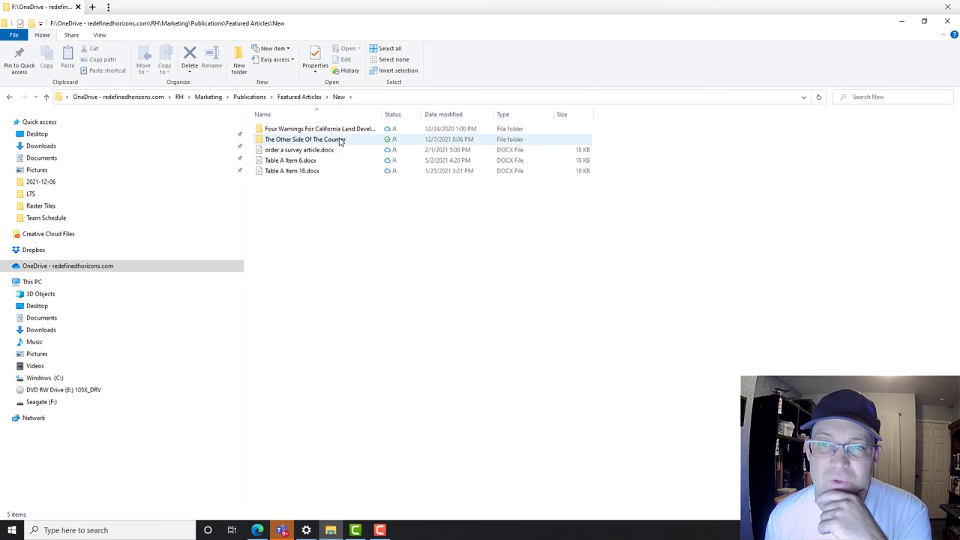
left_click(314, 141)
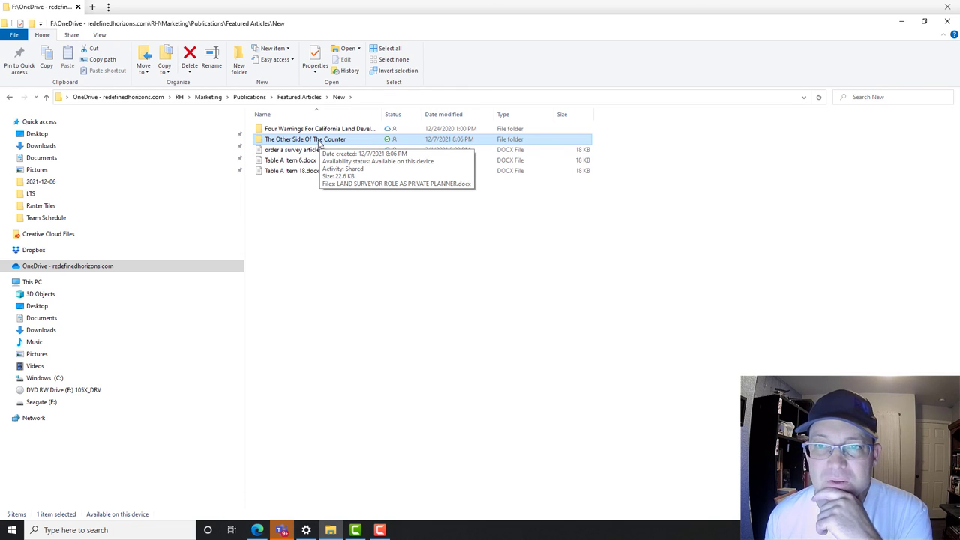
double_click(315, 141)
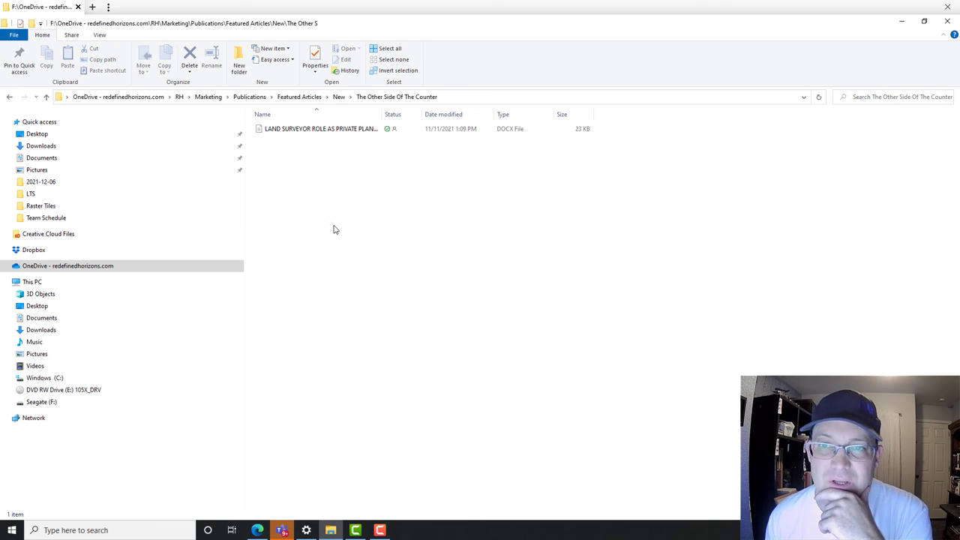
double_click(382, 114)
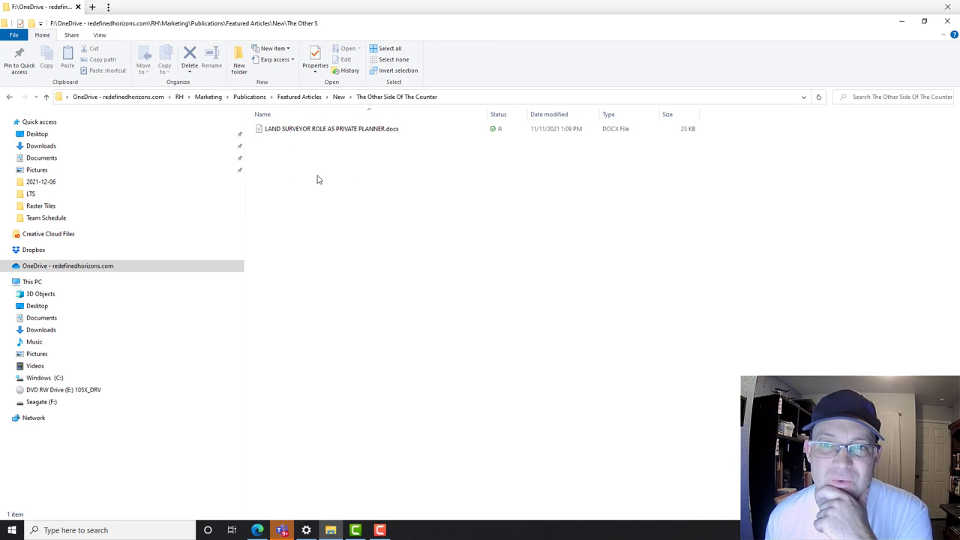
In a second File Explorer tab, open the RH\Templates\RH\Marketing folder.
left_click(93, 7)
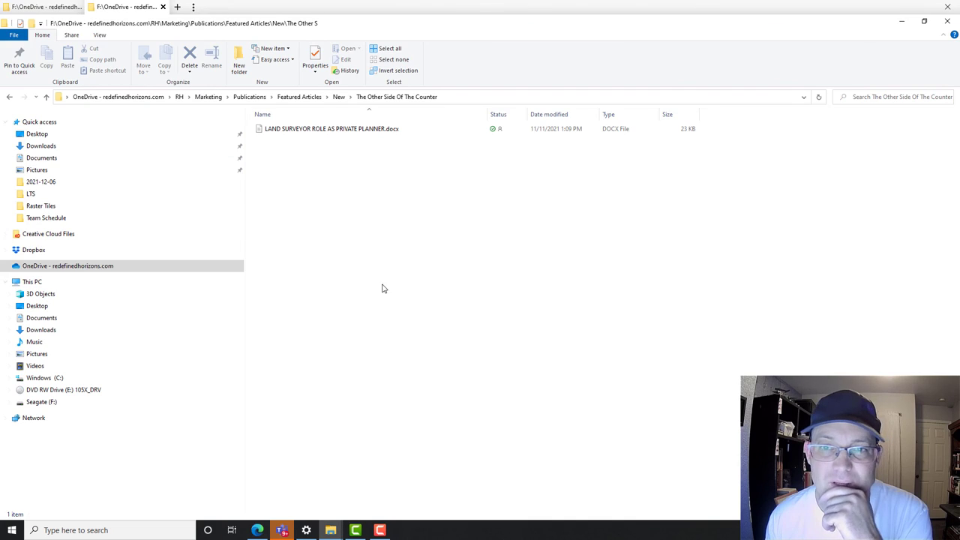
left_click(180, 97)
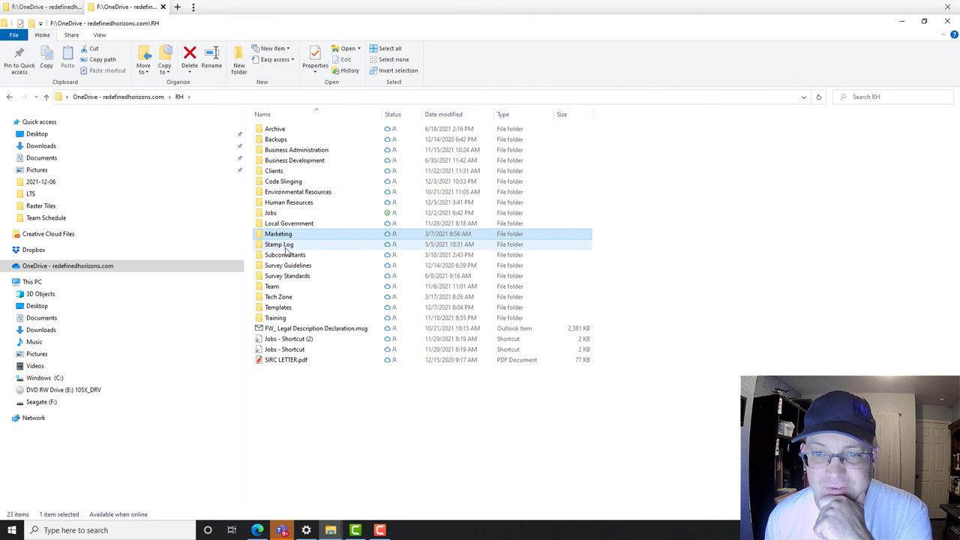
double_click(278, 234)
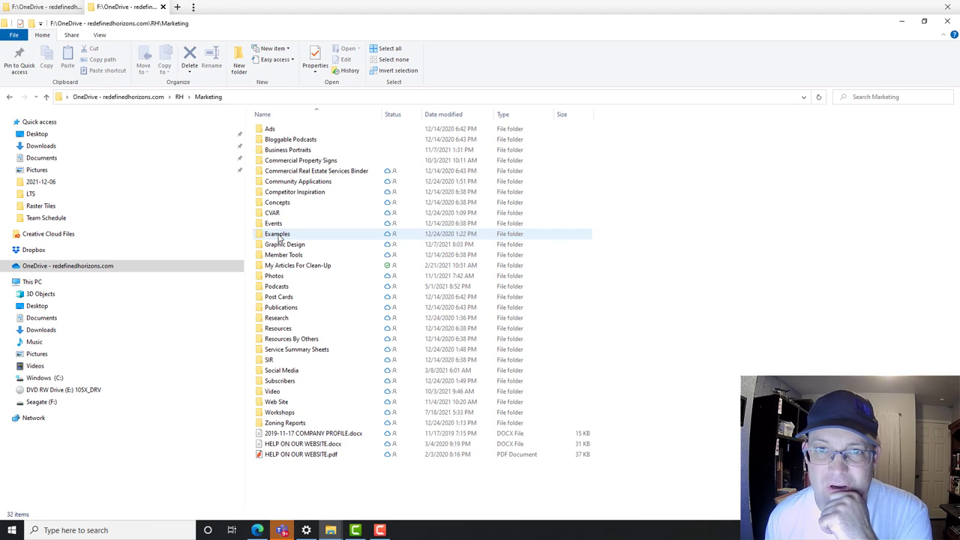
left_click(180, 97)
double_click(277, 308)
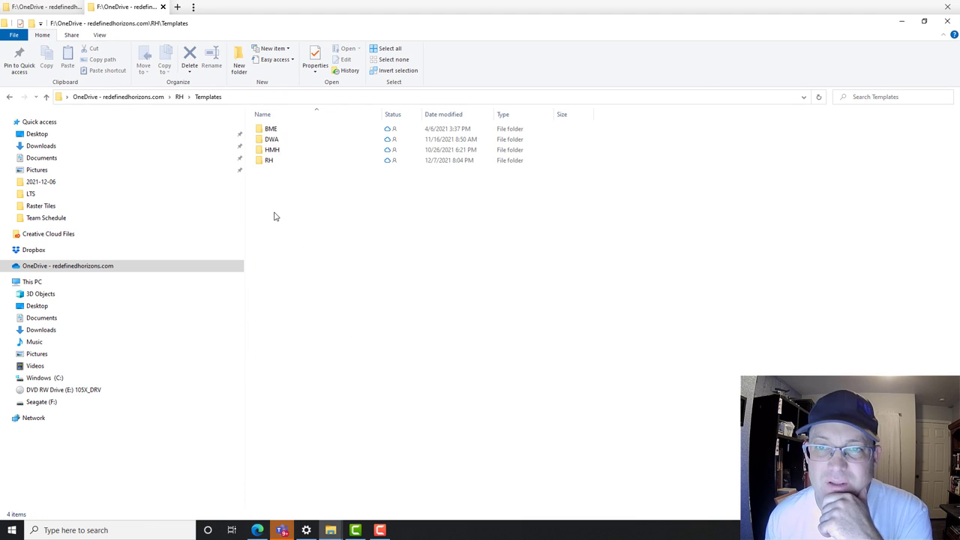
double_click(267, 161)
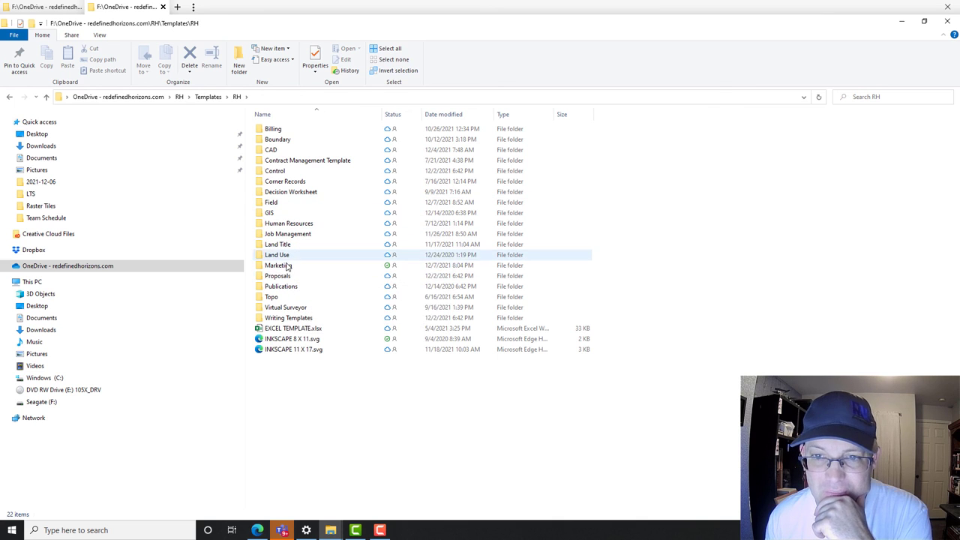
double_click(285, 266)
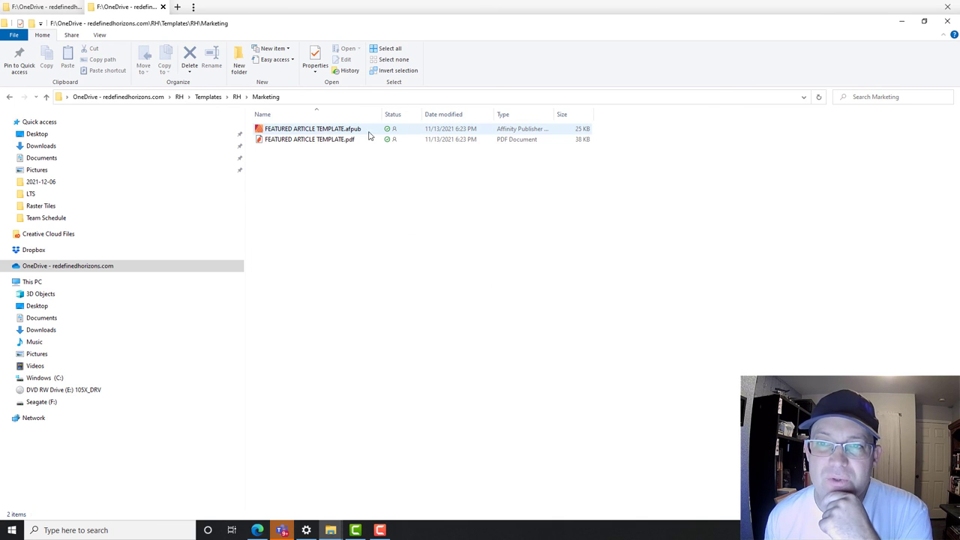
Look over the page layout in FEATURED ARTICLE TEMPLATE.pdf, from title banner to footer, and close the PDF viewer.
double_click(328, 140)
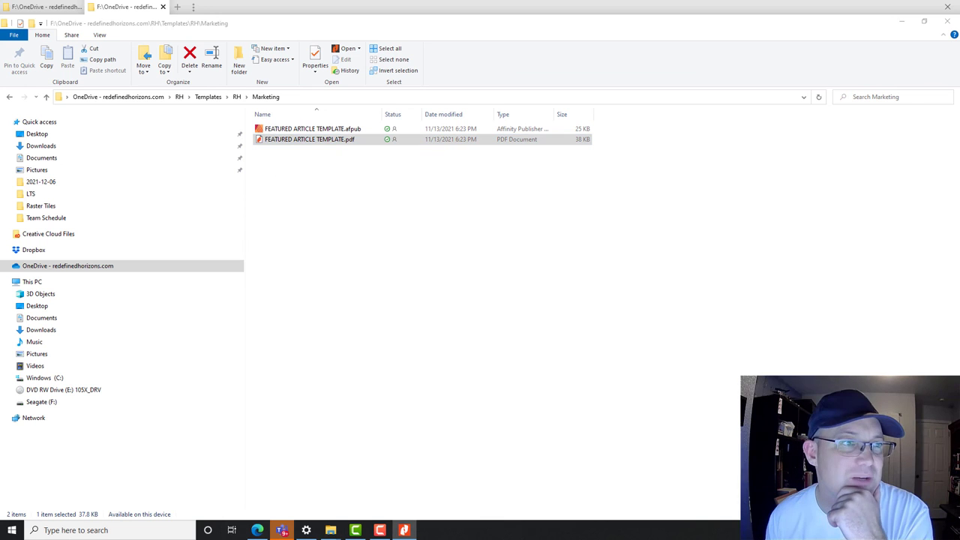
scroll(500, 229, "down", 2)
scroll(483, 253, "up", 2)
scroll(398, 262, "down", 3)
scroll(451, 400, "up", 2)
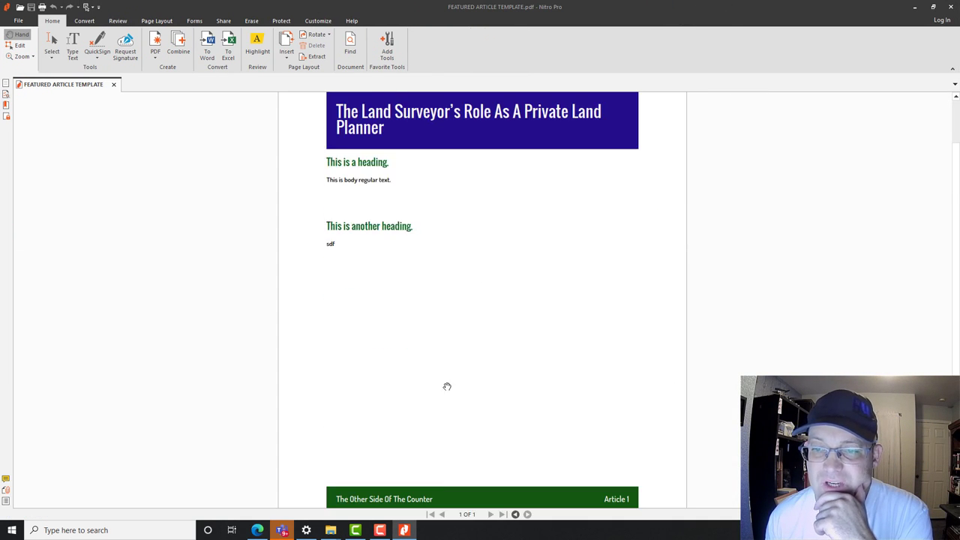
scroll(530, 286, "down", 2)
scroll(522, 298, "up", 2)
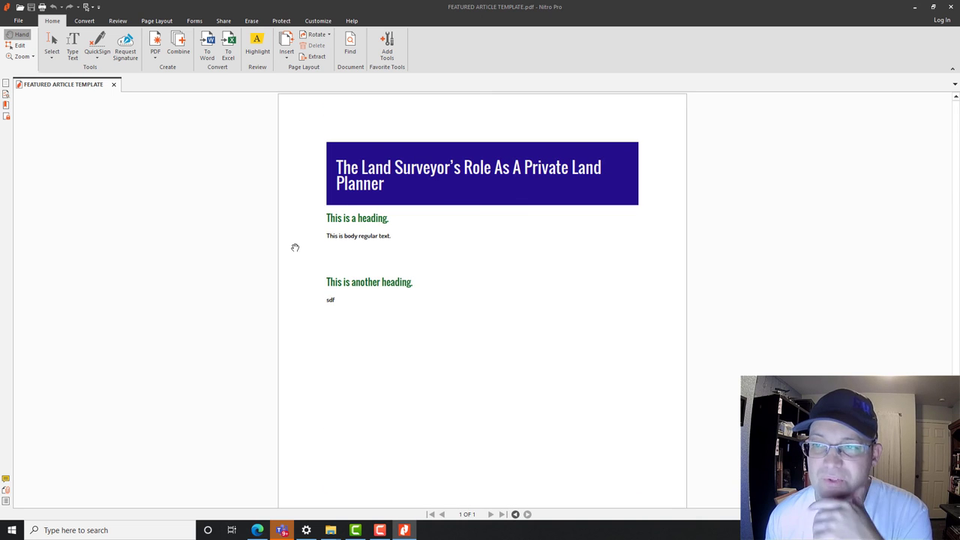
left_click(954, 7)
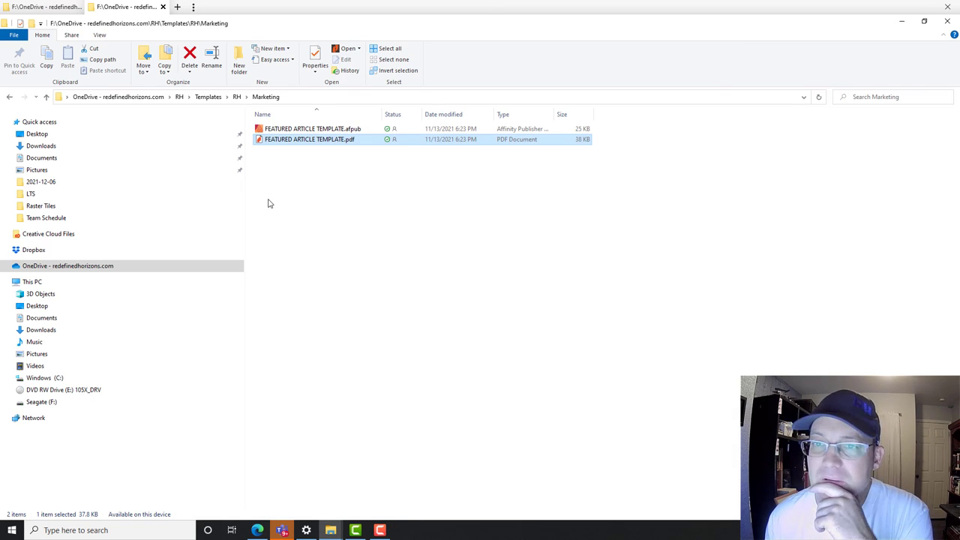
Copy FEATURED ARTICLE TEMPLATE.afpub from the Marketing templates folder into The Other Side Of The Counter folder.
left_click(321, 129)
right_click(321, 131)
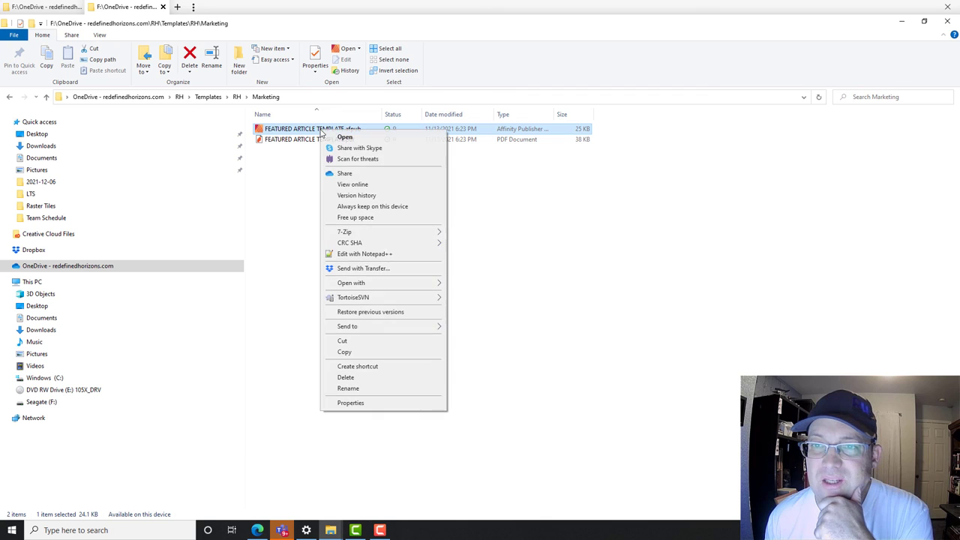
left_click(351, 353)
left_click(47, 6)
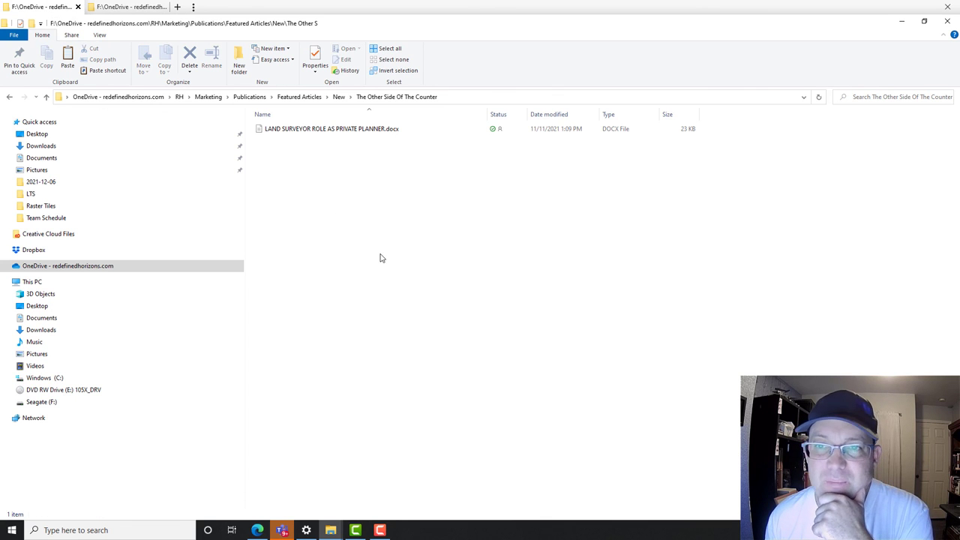
right_click(380, 253)
left_click(405, 334)
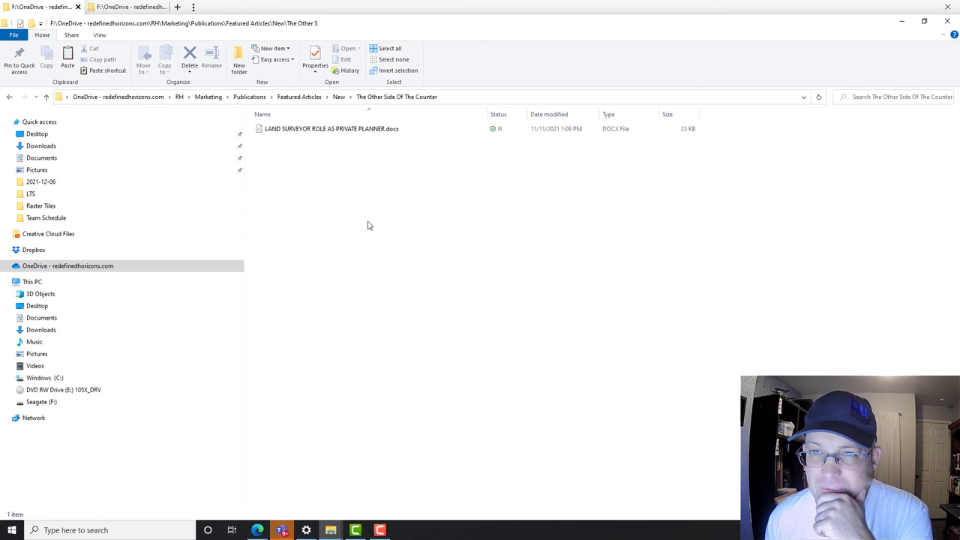
Rename the copied template in The Other Side Of The Counter folder to OSC 2021-11.afpub.
right_click(326, 131)
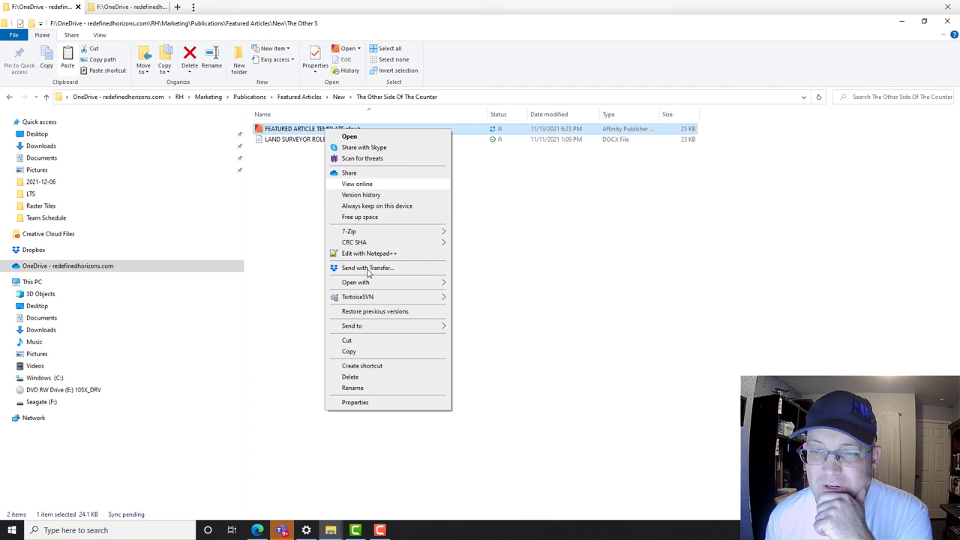
left_click(373, 390)
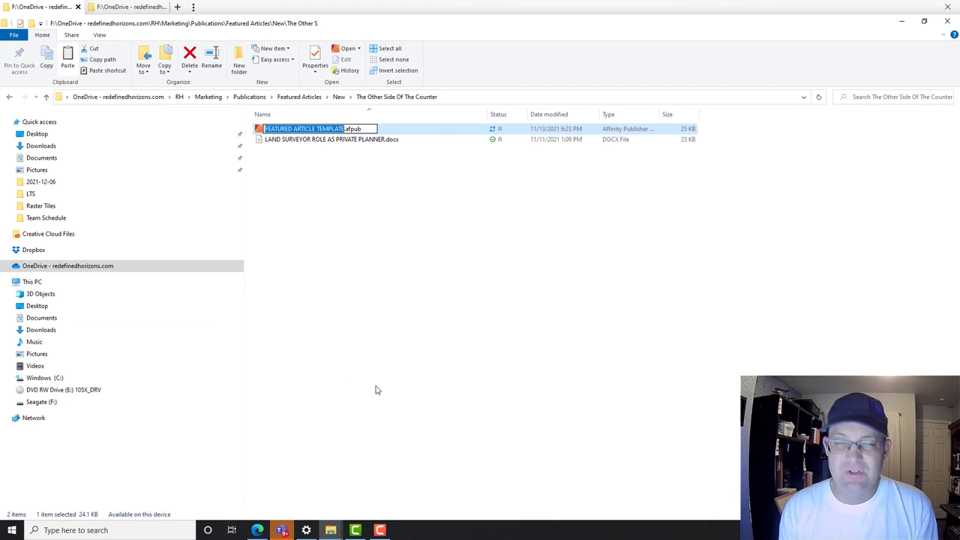
type("OTS")
key("BackSpace")
key("BackSpace")
key("BackSpace")
type("TOS")
type("SO")
type("TC")
key("BackSpace")
key("BackSpace")
key("BackSpace")
key("BackSpace")
key("BackSpace")
key("BackSpace")
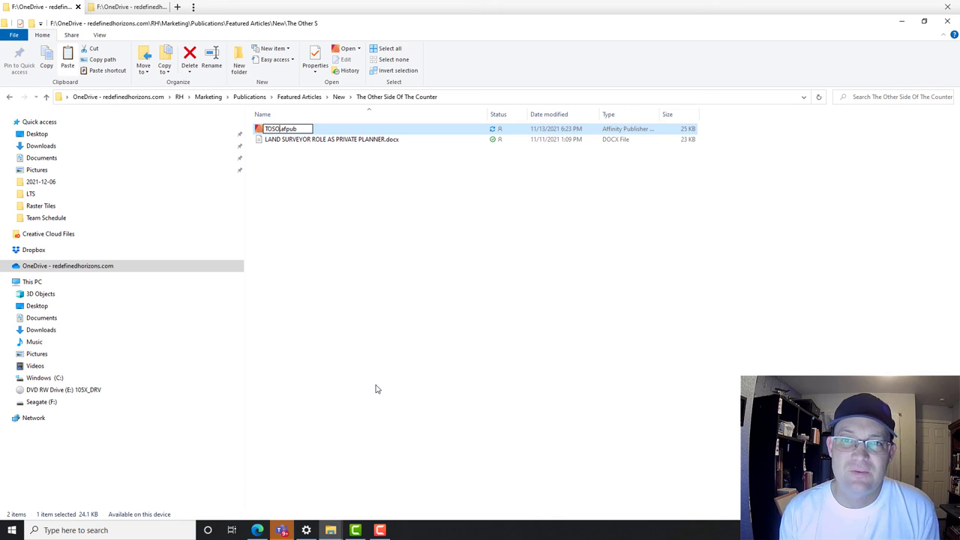
type("OSC")
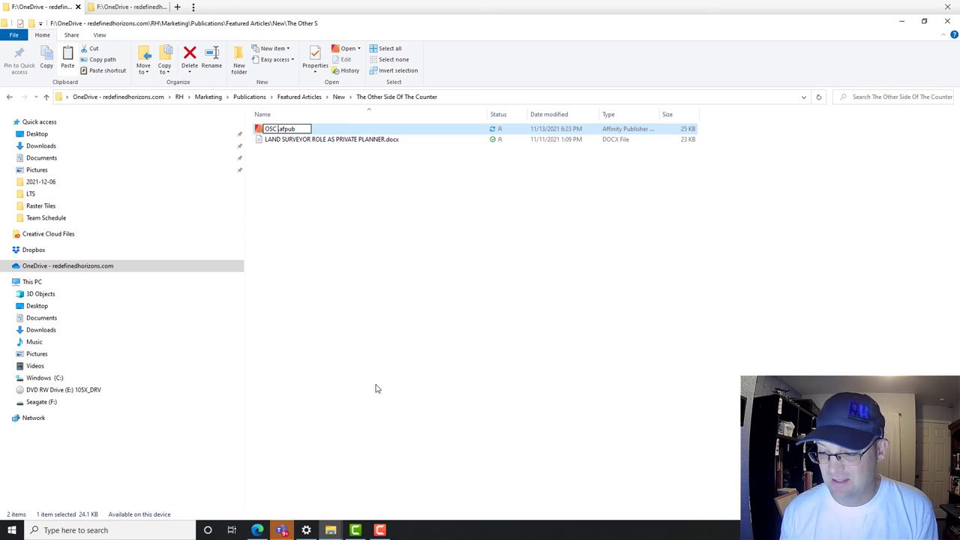
type(" 2021-0")
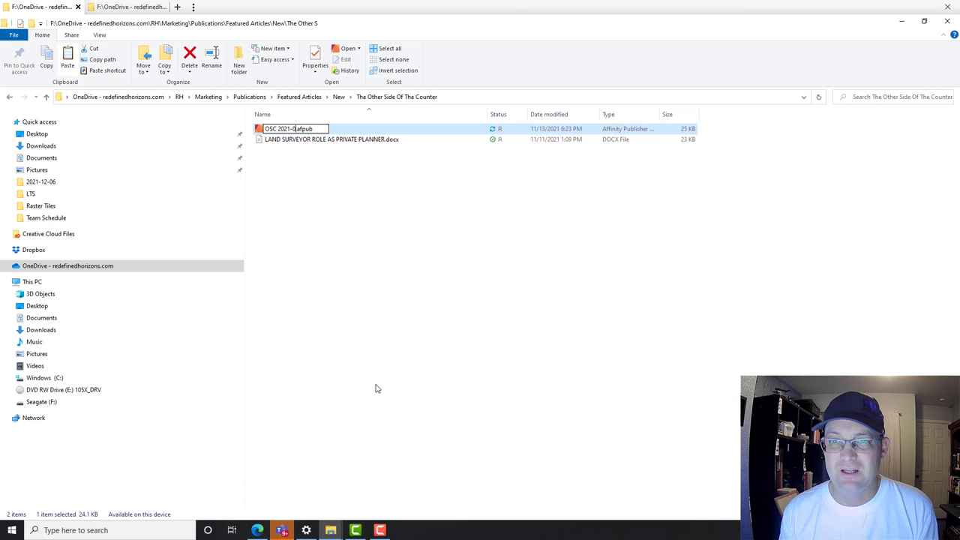
key("BackSpace")
type("11")
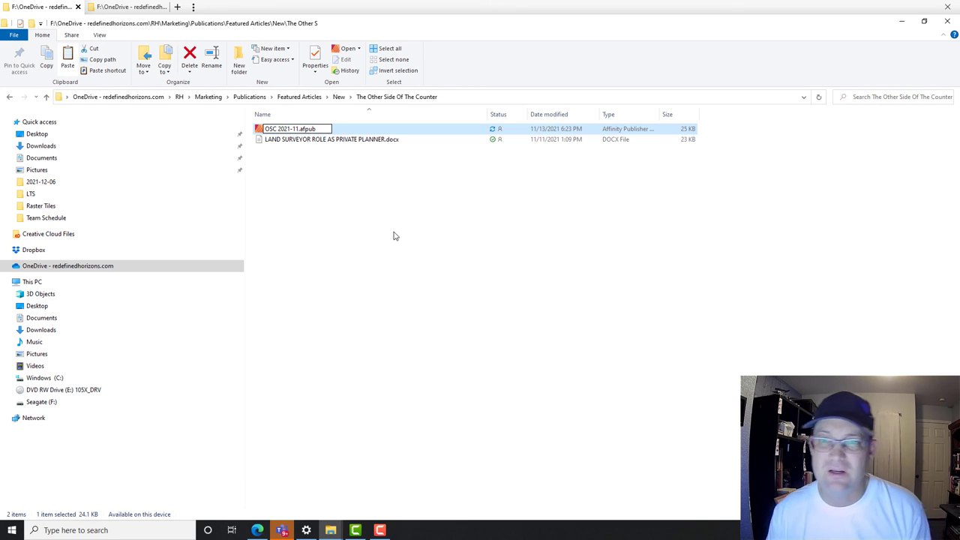
left_click(324, 195)
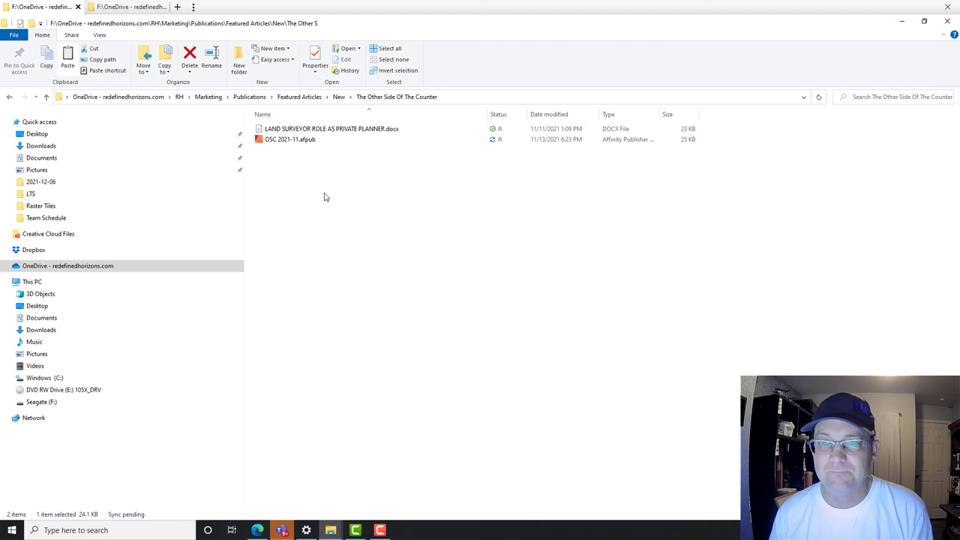
Open OSC 2021-11.afpub in Affinity Publisher and clear the selection on the page.
double_click(304, 143)
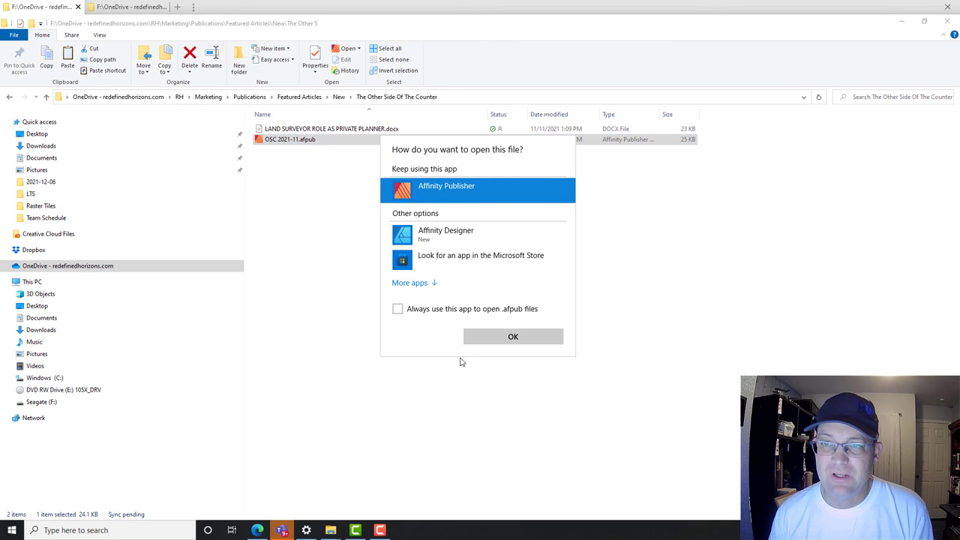
left_click(496, 337)
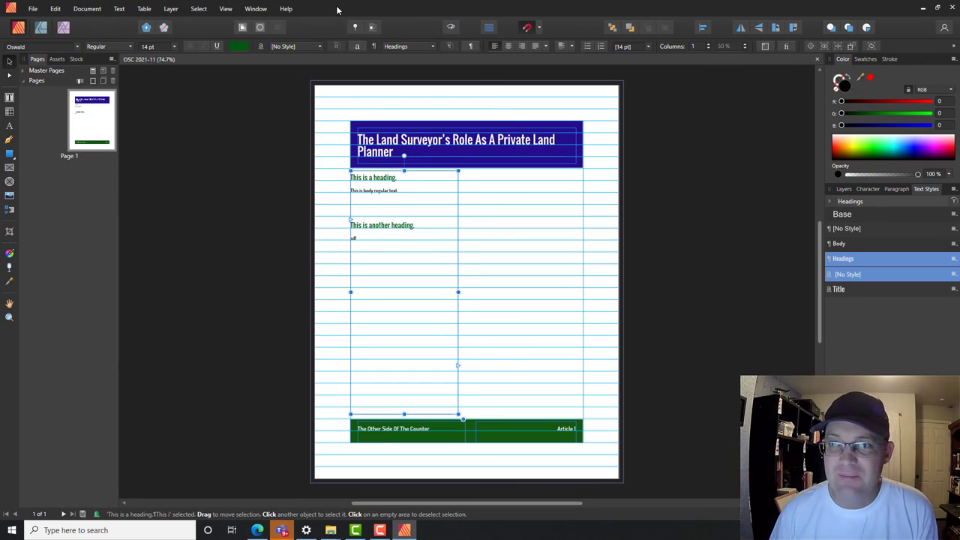
left_click(713, 252)
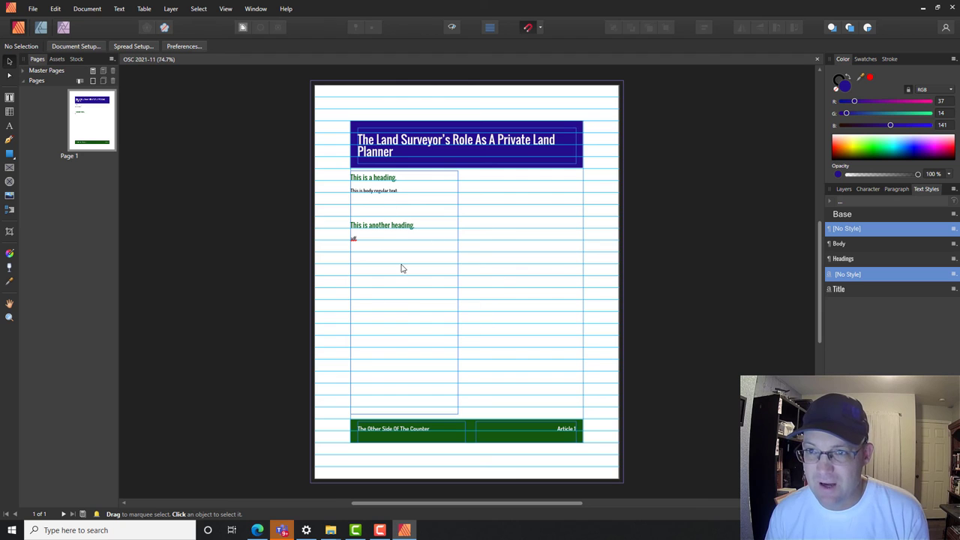
Extend the article label in the green footer so it reads "Article 1 - 2021-11".
double_click(405, 147)
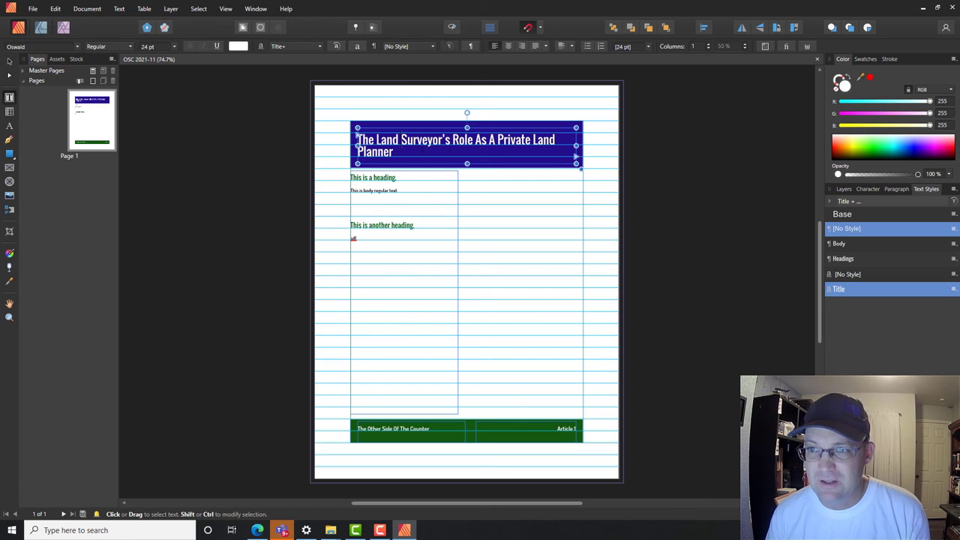
left_click(413, 434)
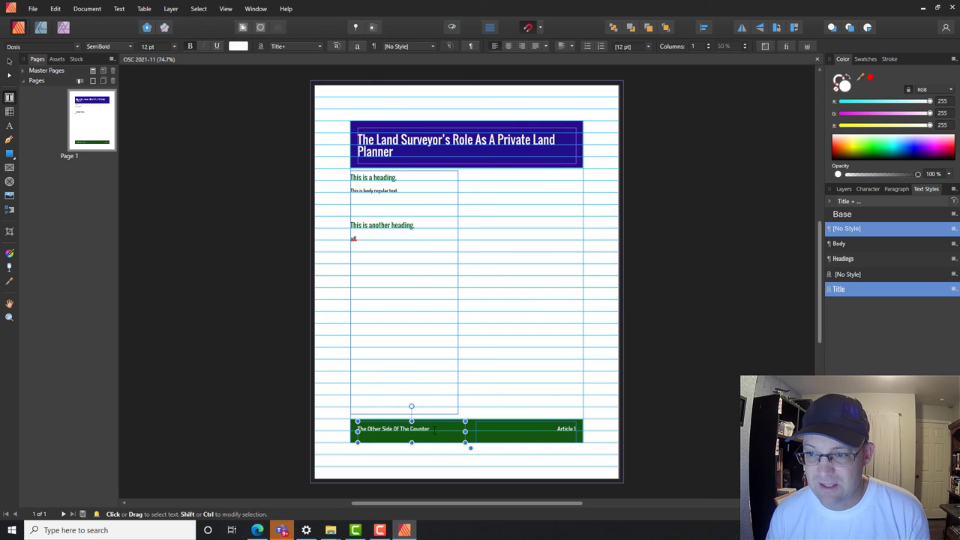
left_click(525, 435)
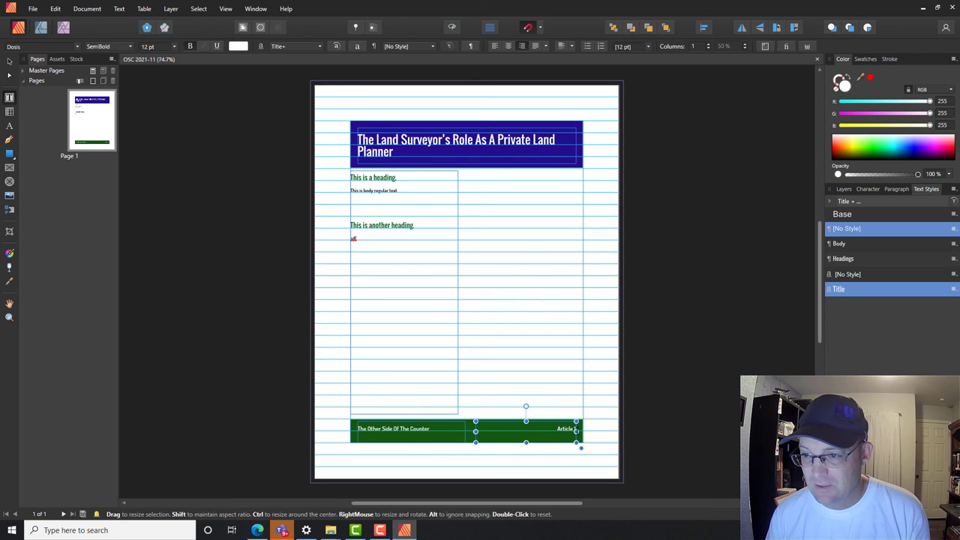
left_click(577, 441)
type("- 2021-")
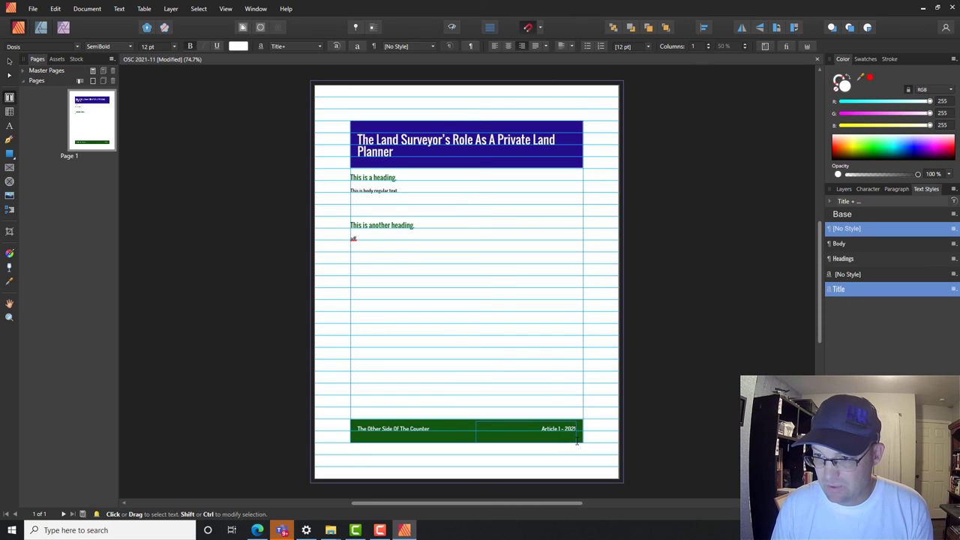
type("11")
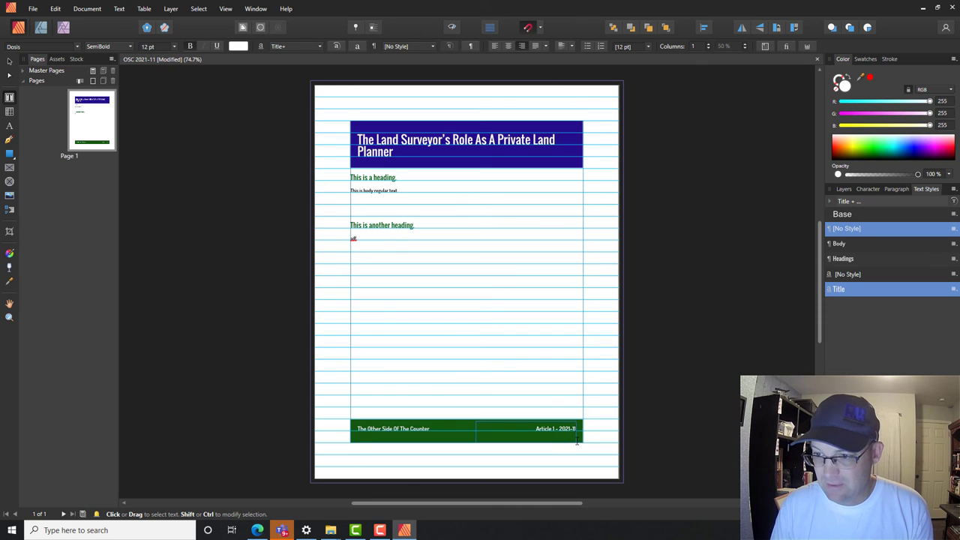
Change the article label in the green footer to read "Article 1: 2021-11-01" and clear the selection.
type("-01")
key("Escape")
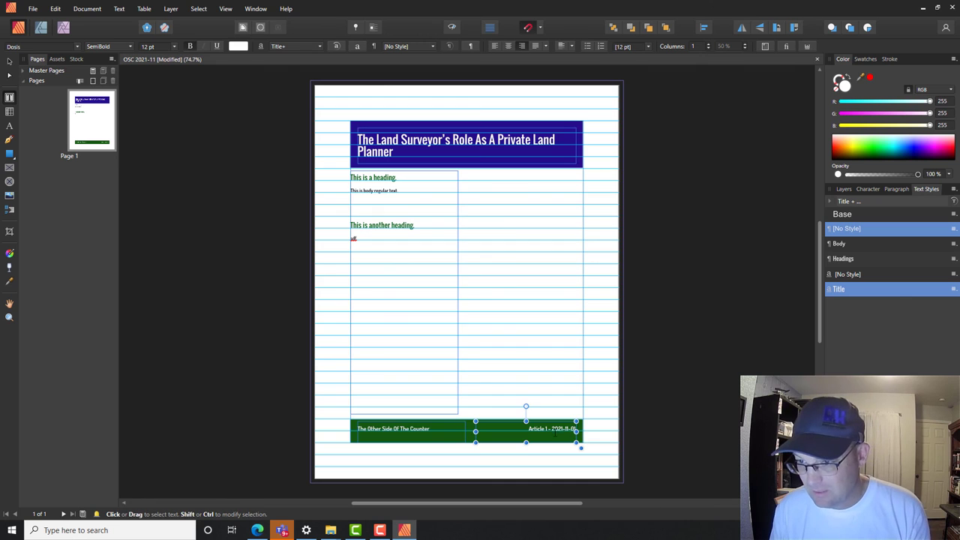
left_click_drag(598, 459, 585, 453)
left_click(645, 403)
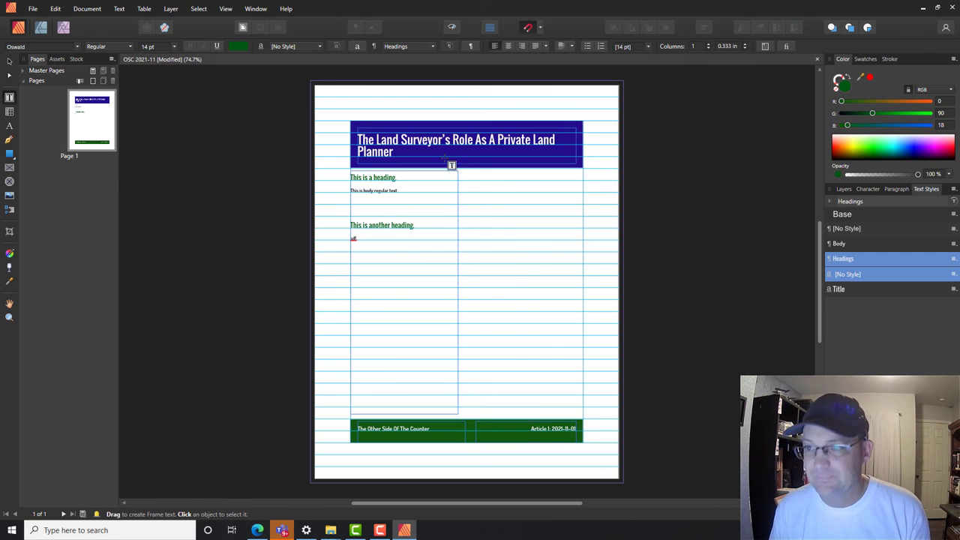
Duplicate the body text frame and place the copy beside the original, aligned with its top and the page's right margin.
left_click(10, 61)
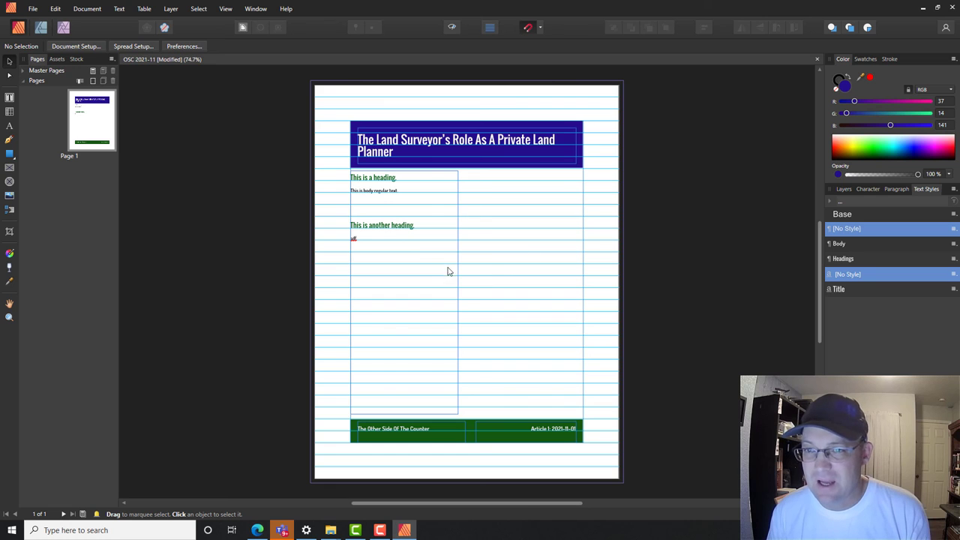
left_click(425, 281)
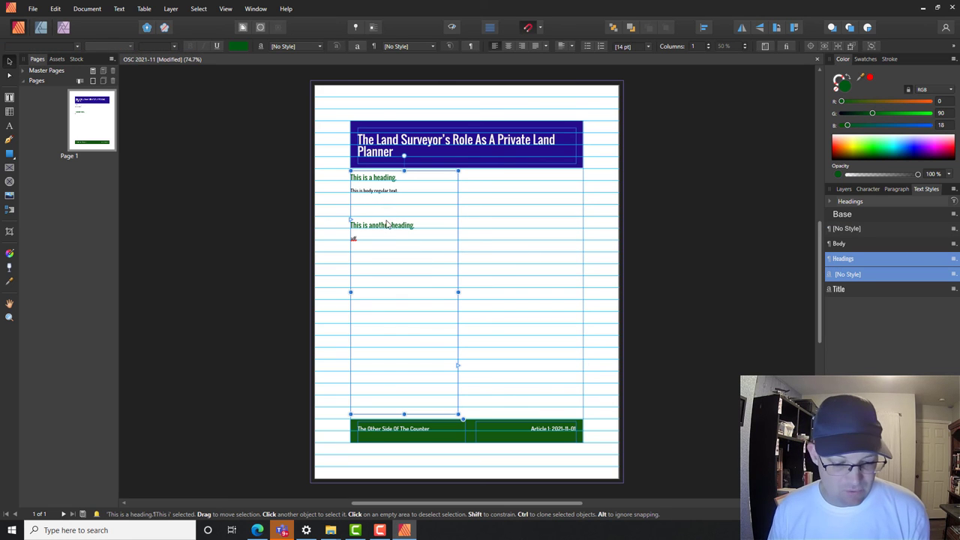
left_click(56, 8)
left_click(68, 49)
left_click(56, 8)
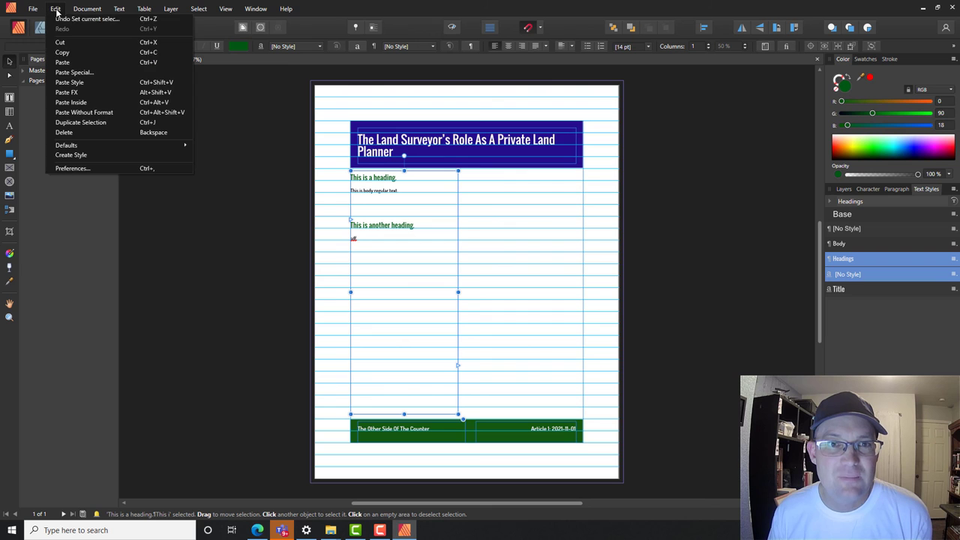
left_click(75, 63)
left_click_drag(423, 232, 548, 234)
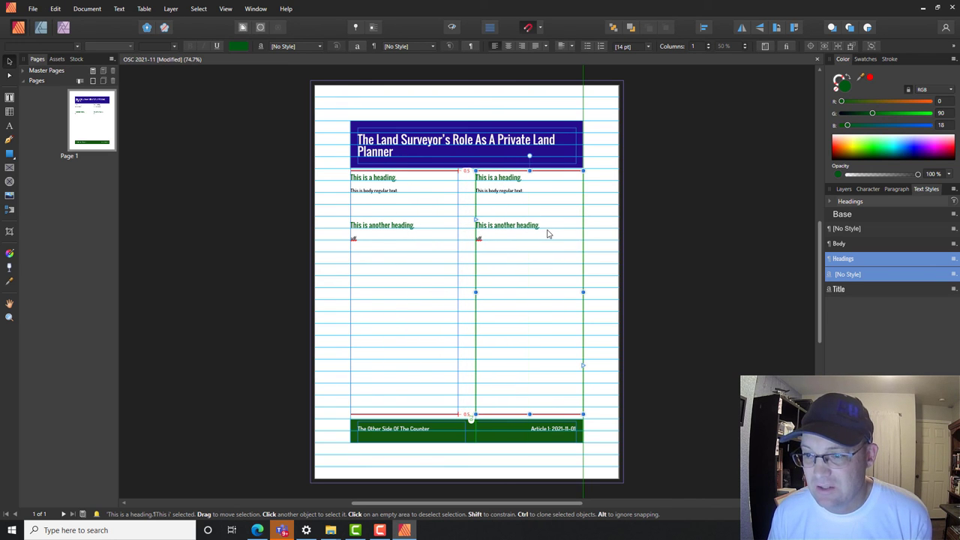
left_click(690, 270)
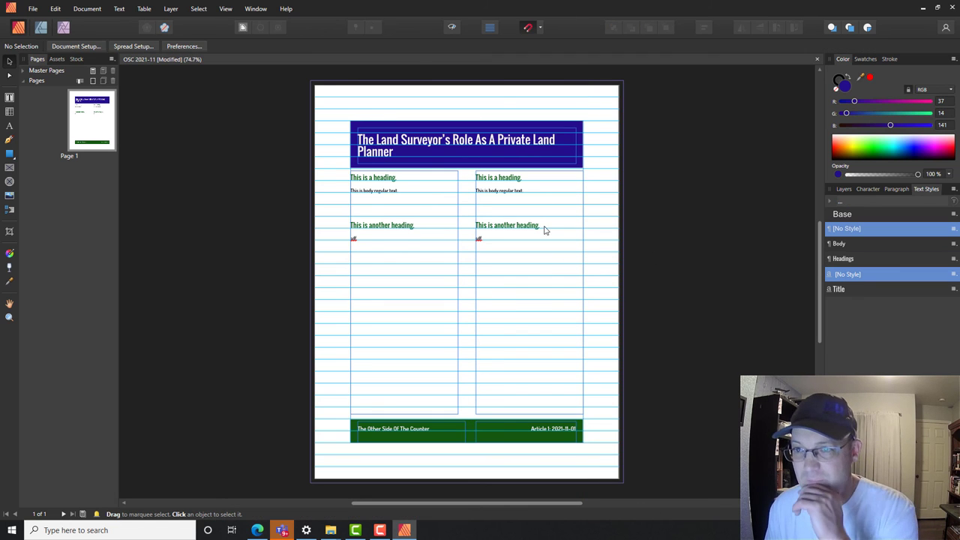
Delete all placeholder text from the duplicated right-column text frame.
double_click(491, 245)
left_click(491, 240)
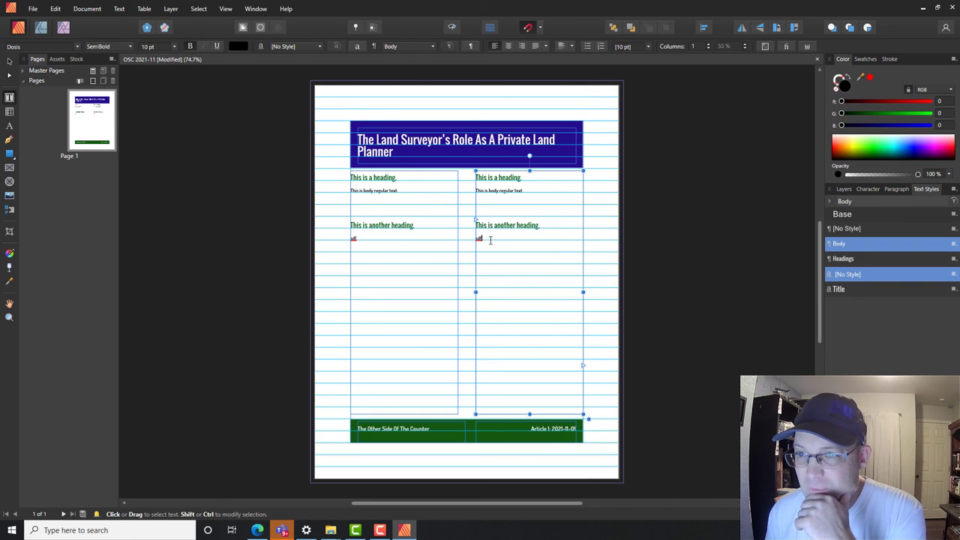
key("ctrl+a")
key("Delete")
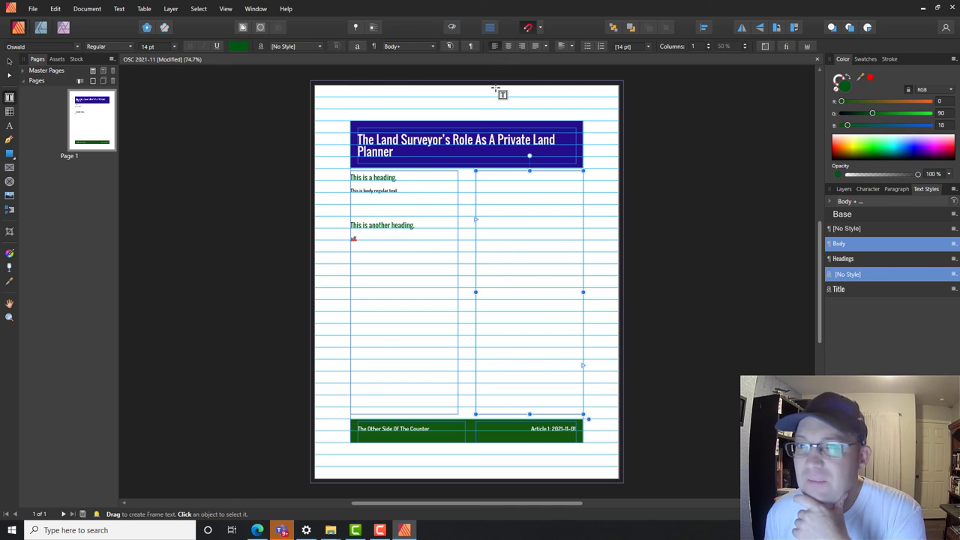
left_click(120, 9)
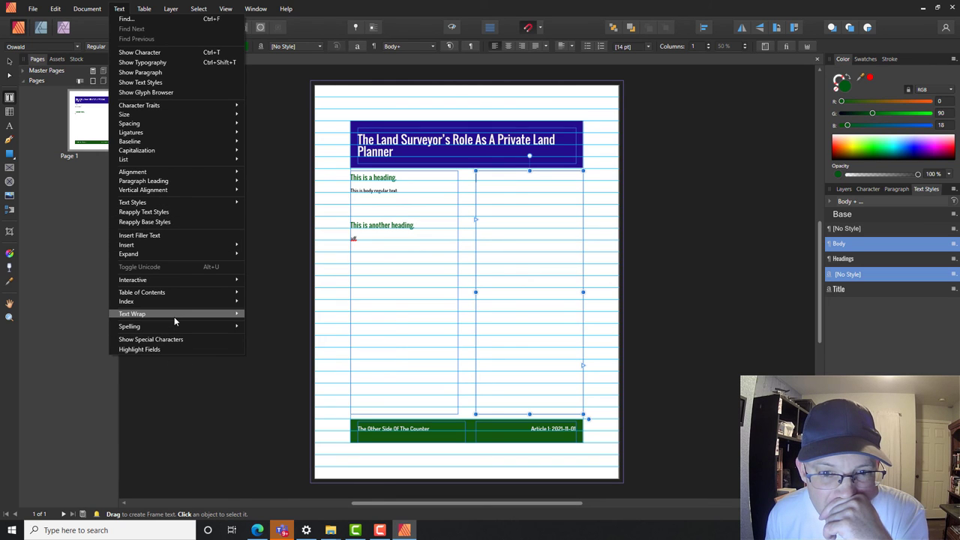
mouse_move(174, 319)
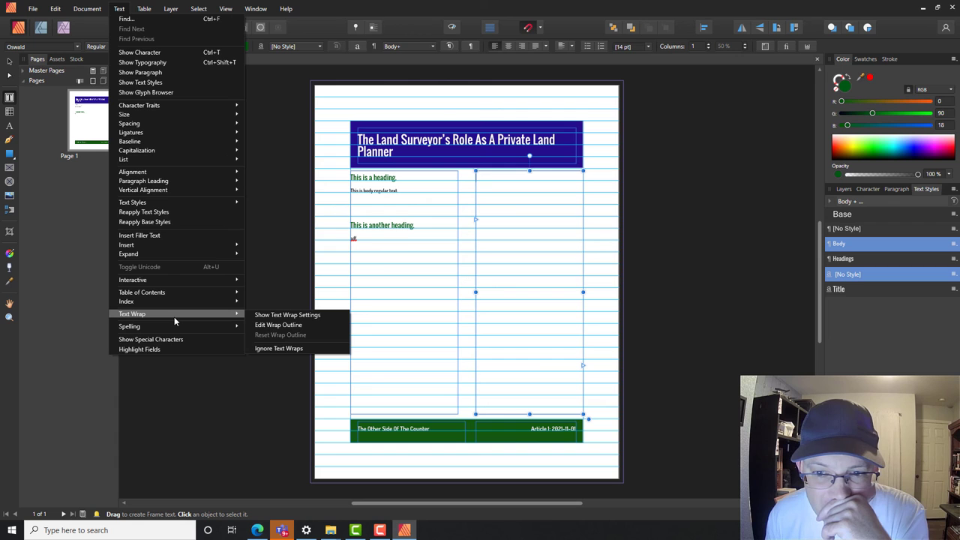
mouse_move(223, 326)
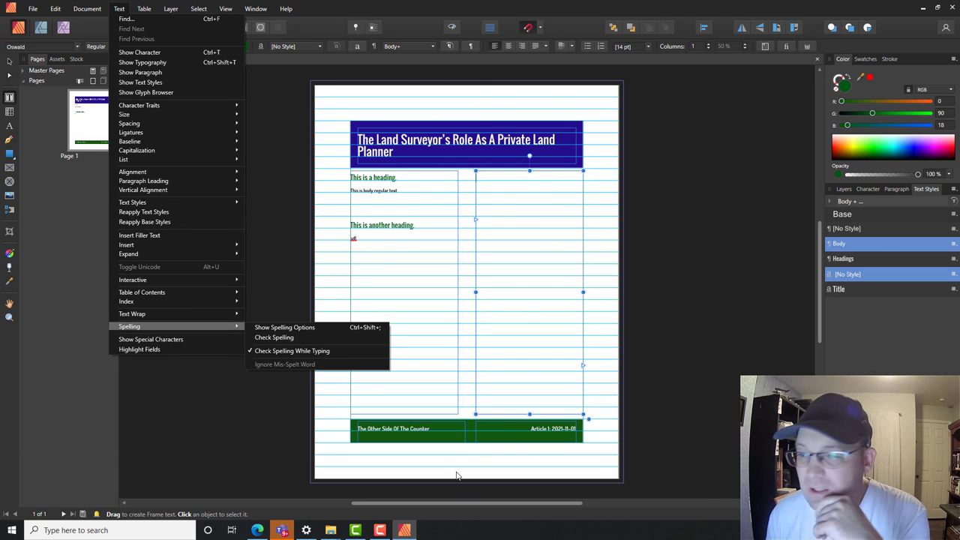
left_click(732, 358)
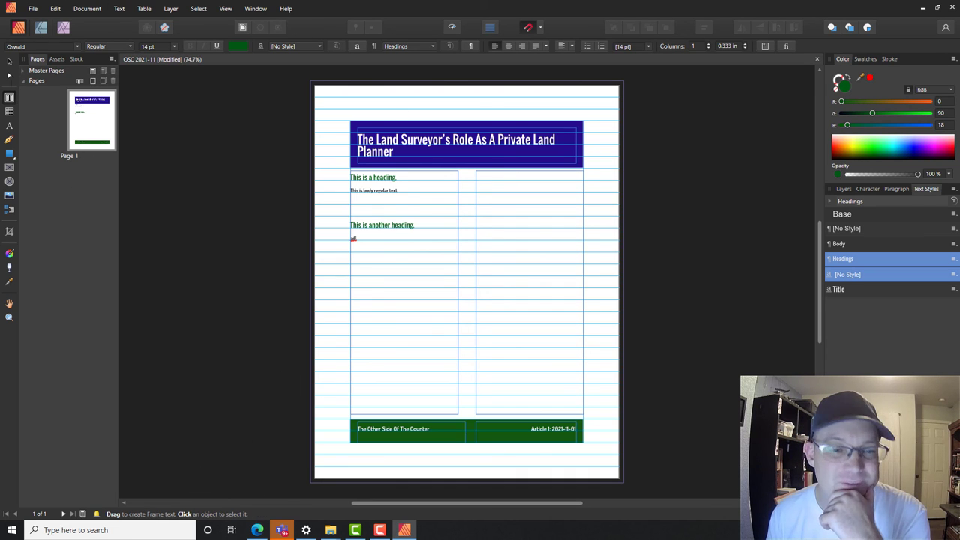
Link the left-column text frame to the right-column frame so the text flows between them.
left_click(400, 306)
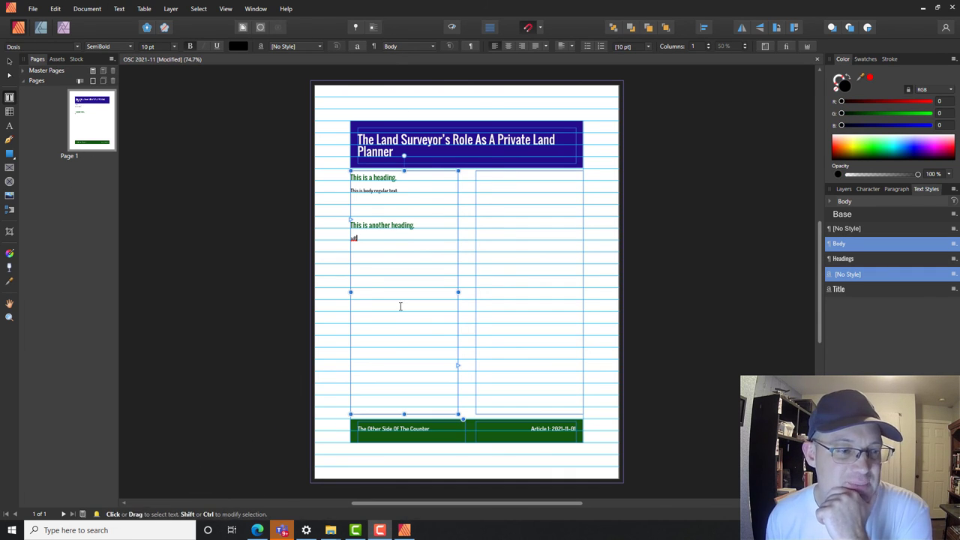
left_click(472, 369)
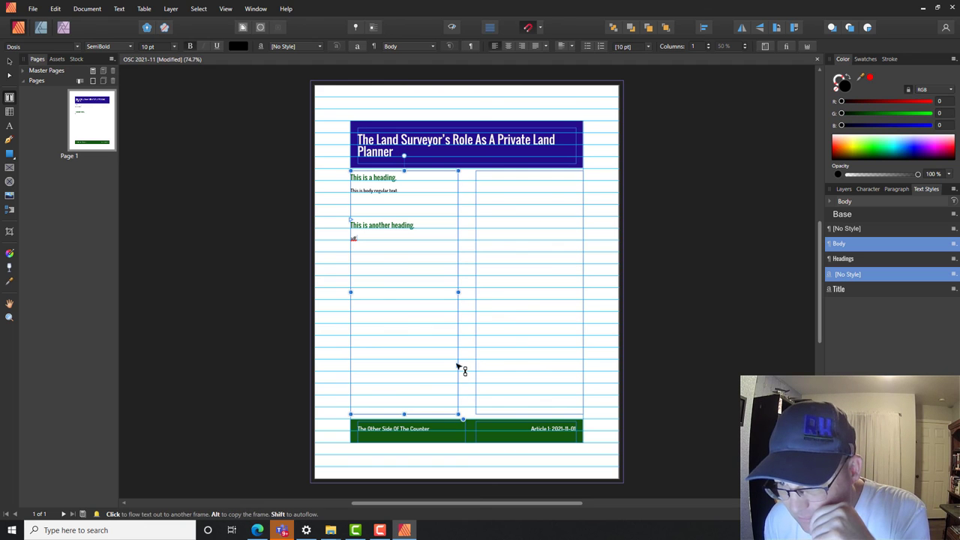
left_click(459, 368)
left_click(508, 364)
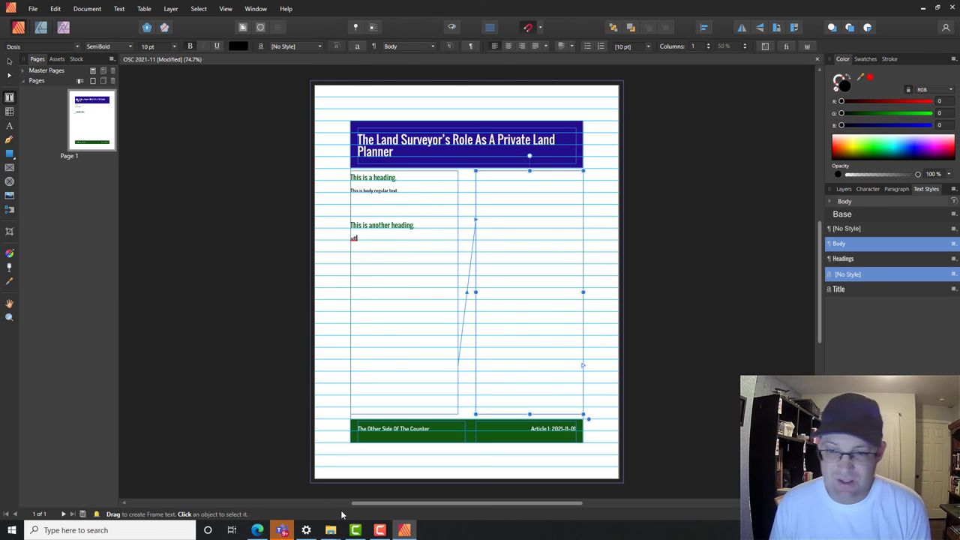
Switch to File Explorer, close the Marketing templates folder, and open LAND SURVEYOR ROLE AS PRIVATE PLANNER.docx from The Other Side Of The Counter folder.
mouse_move(331, 531)
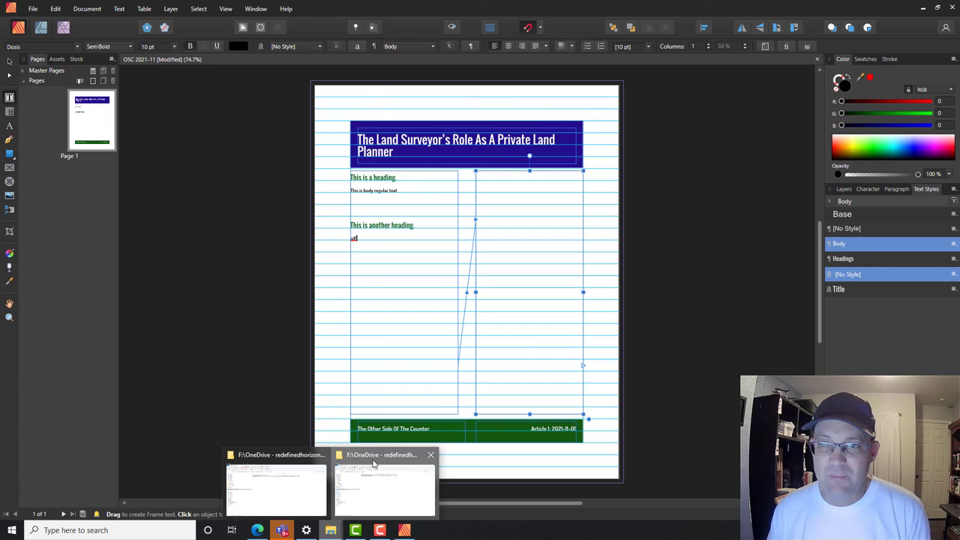
left_click(371, 493)
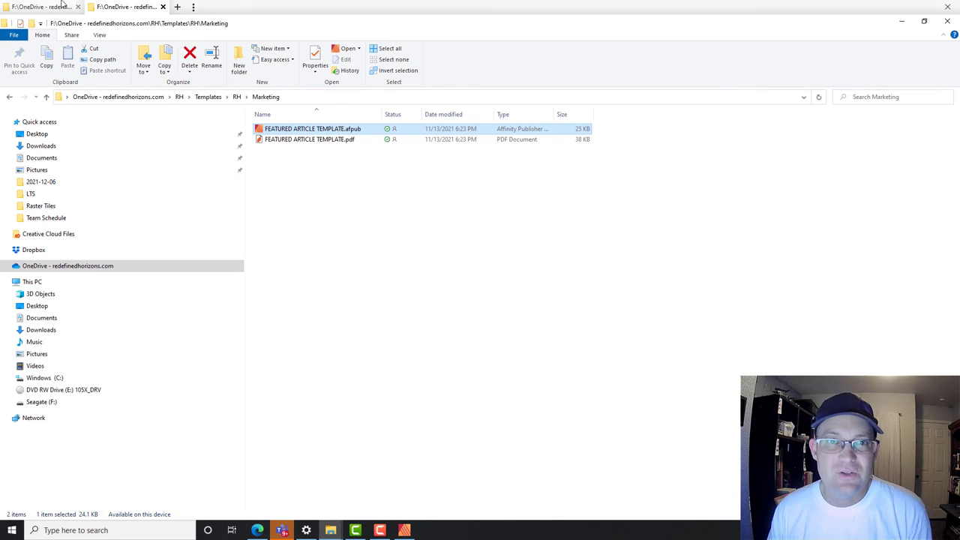
left_click(63, 4)
left_click(163, 6)
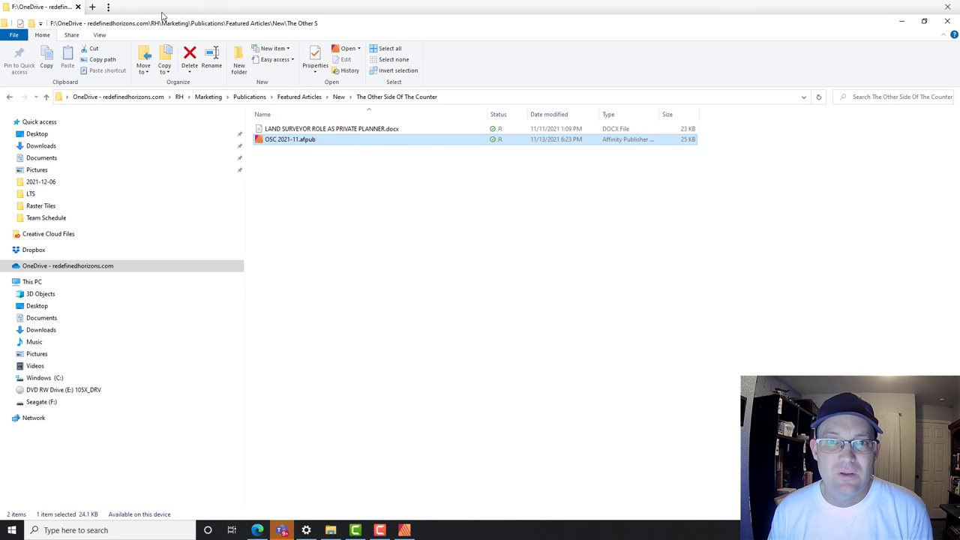
double_click(359, 129)
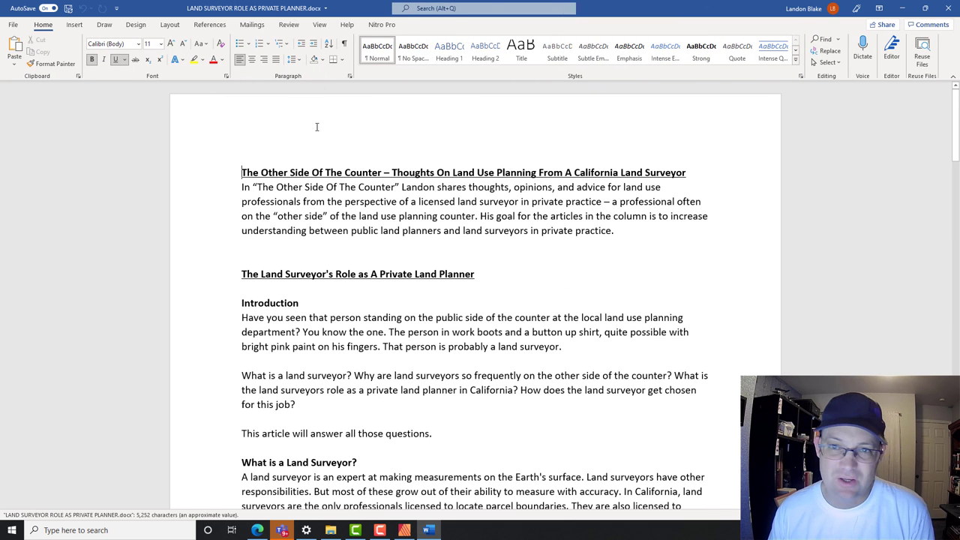
Copy the whole article text from Word and paste it into the linked Affinity Publisher frames in place of the placeholder text.
left_click_drag(243, 171, 675, 387)
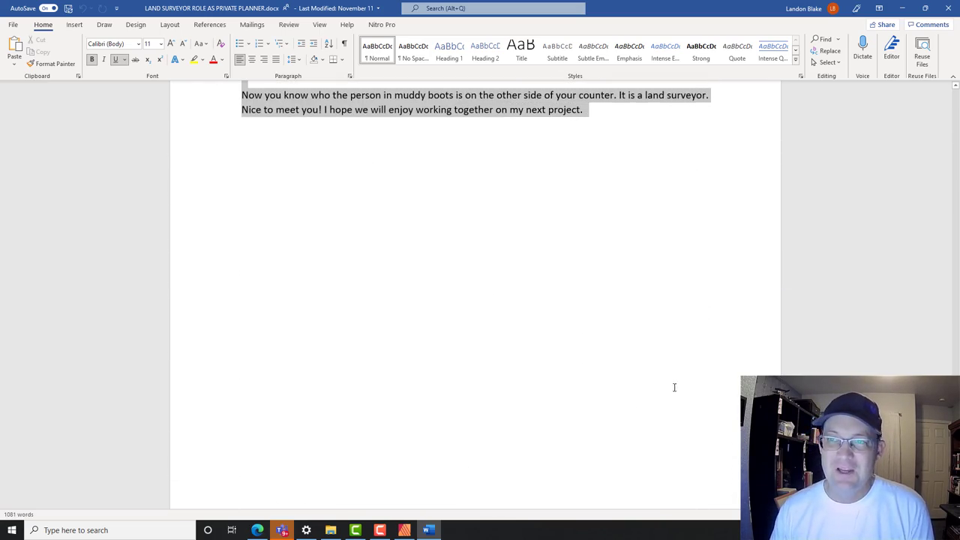
left_click(404, 530)
left_click_drag(379, 243, 349, 181)
key("Delete")
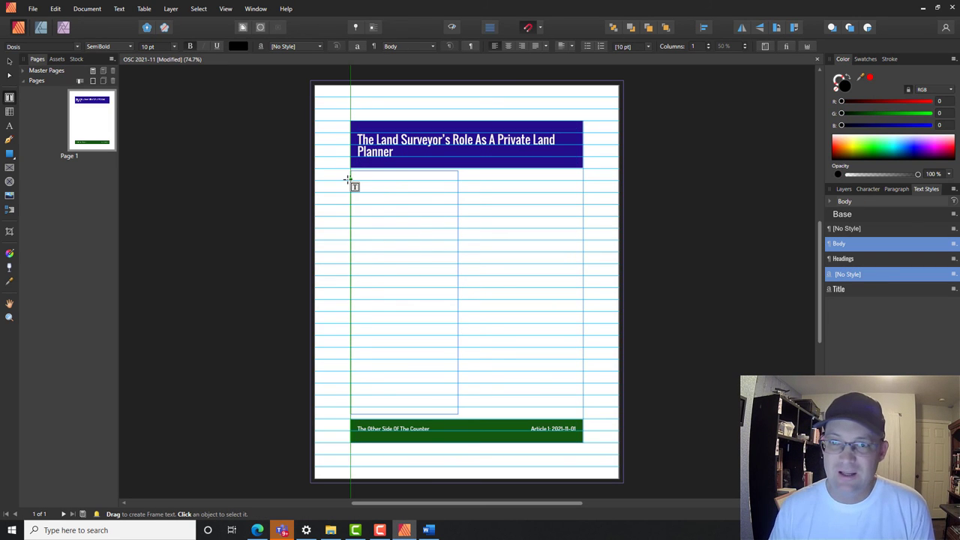
key("ctrl+v")
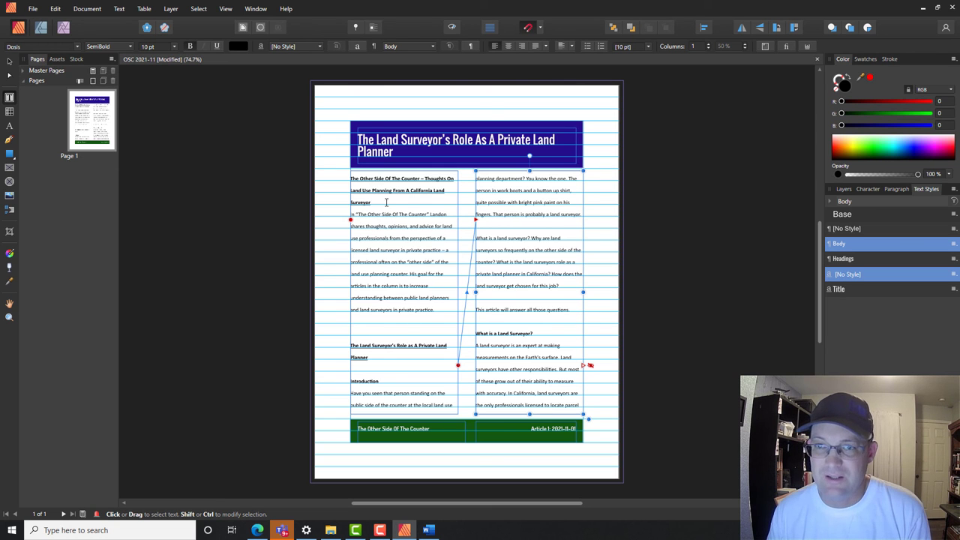
scroll(401, 196, "up", 5, "ctrl")
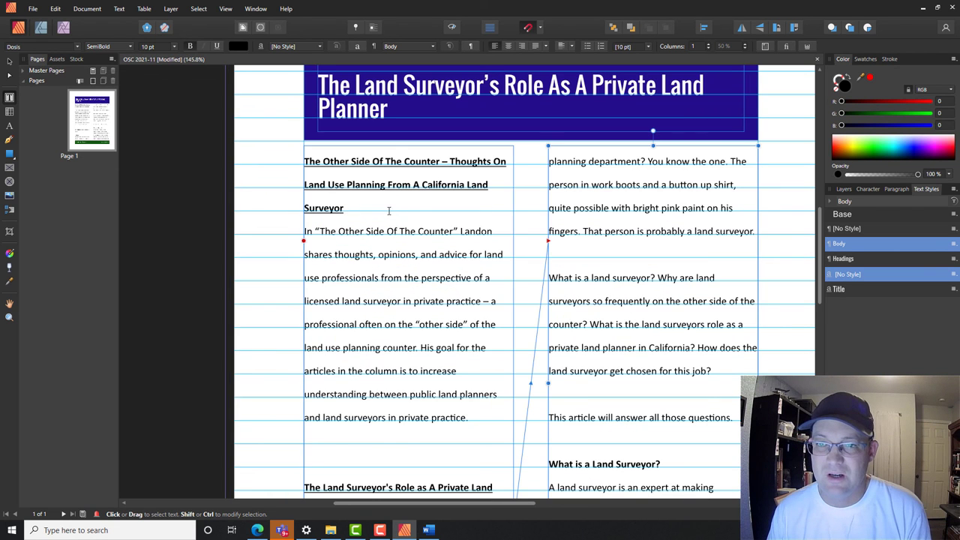
left_click(383, 213)
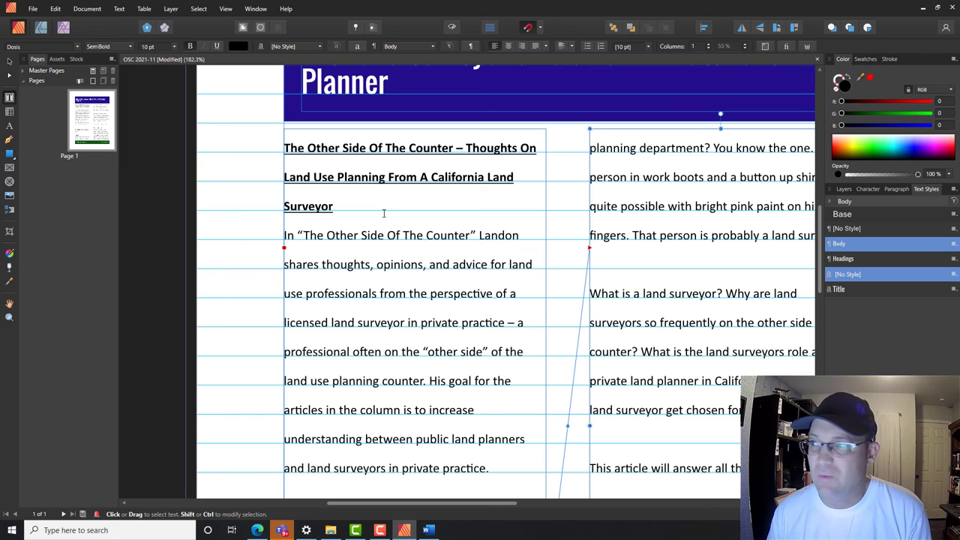
scroll(383, 213, "down", 4, "ctrl")
scroll(358, 214, "up", 3, "ctrl")
left_click_drag(357, 208, 301, 155)
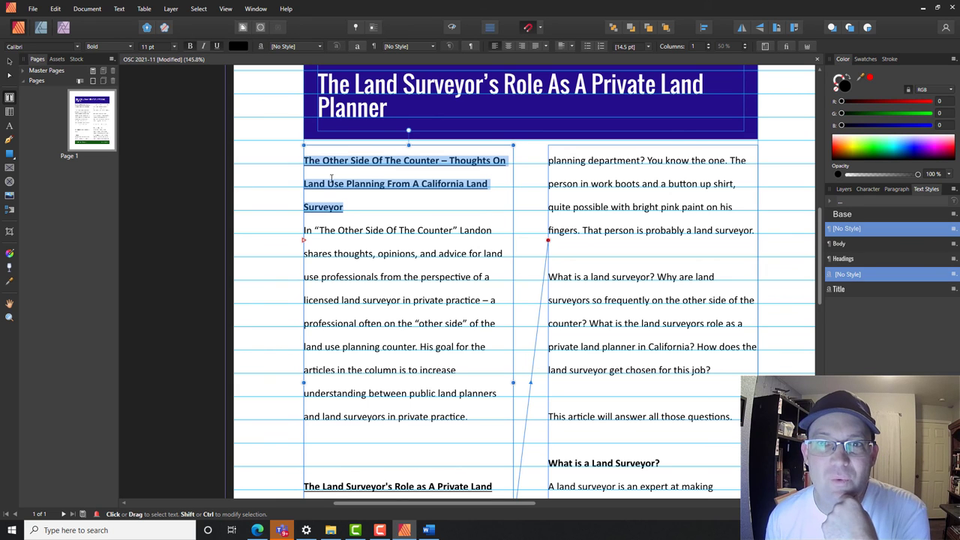
left_click(319, 47)
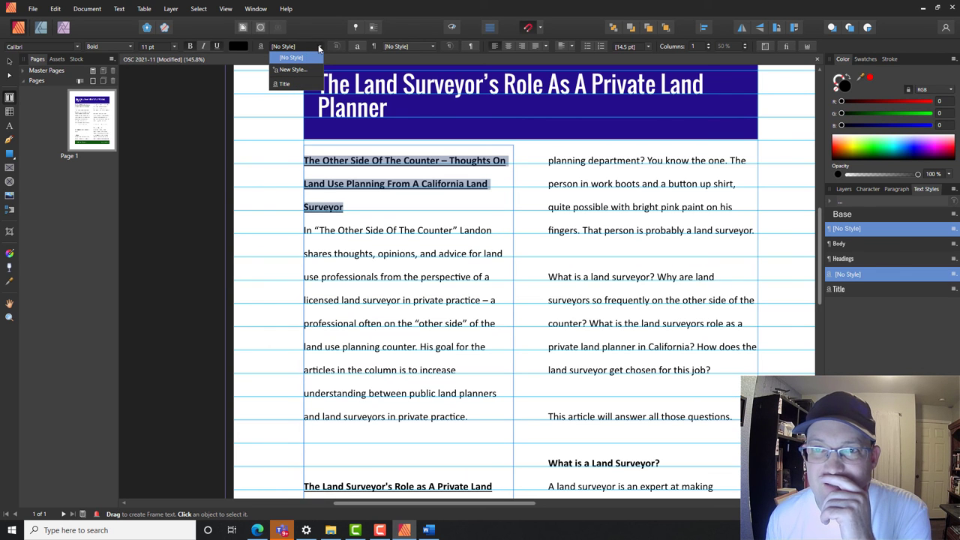
left_click(187, 105)
left_click(342, 231)
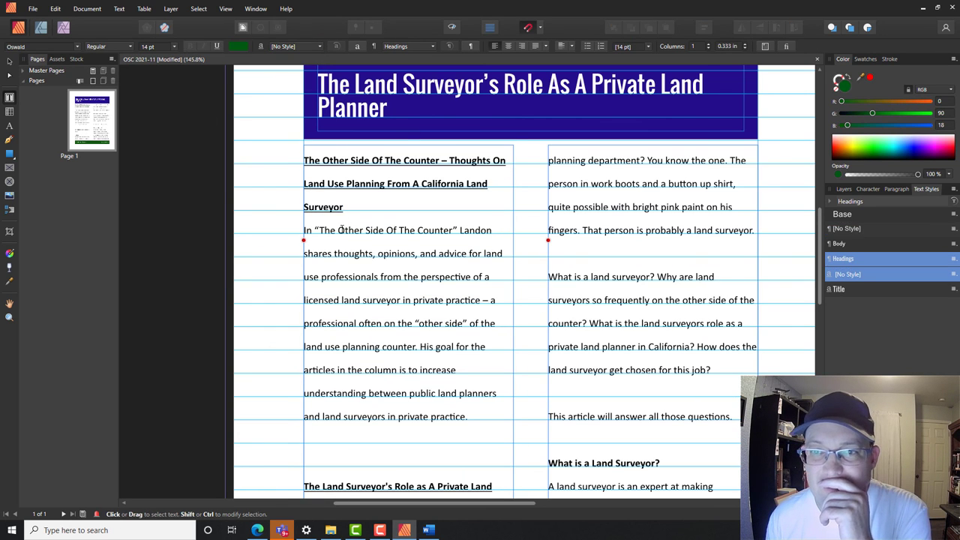
Start a new character style from the introductory paragraph below the first heading and name it "Body Regular".
left_click_drag(304, 230, 471, 417)
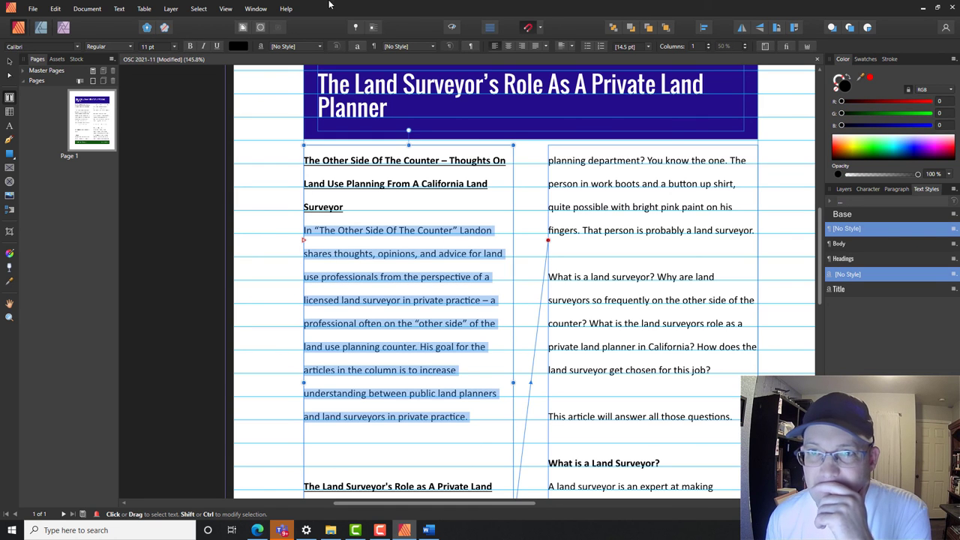
left_click(321, 47)
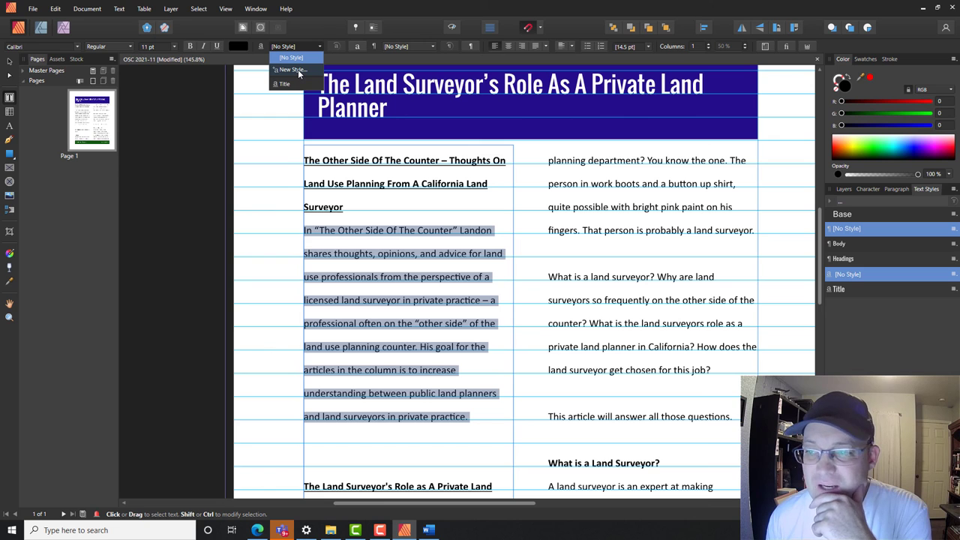
left_click(298, 70)
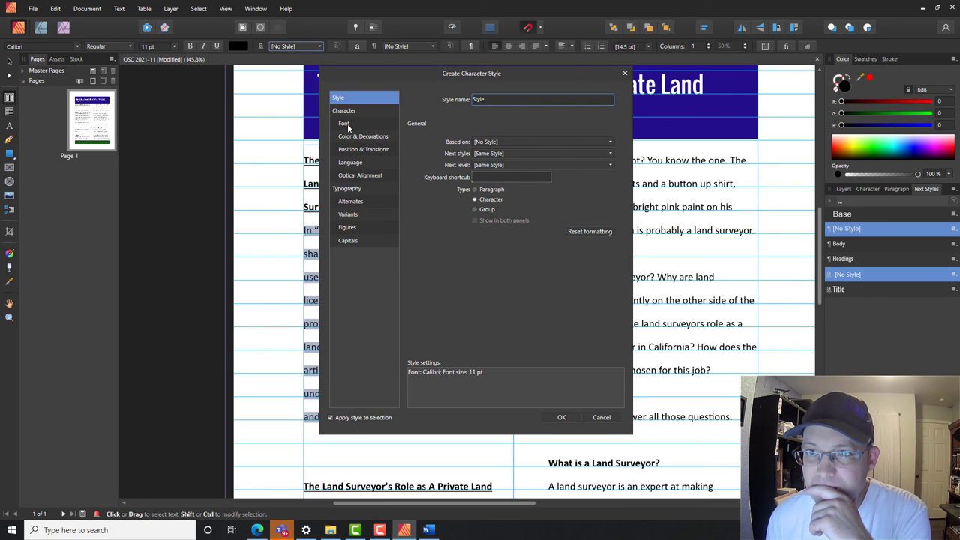
left_click(515, 99)
type("B")
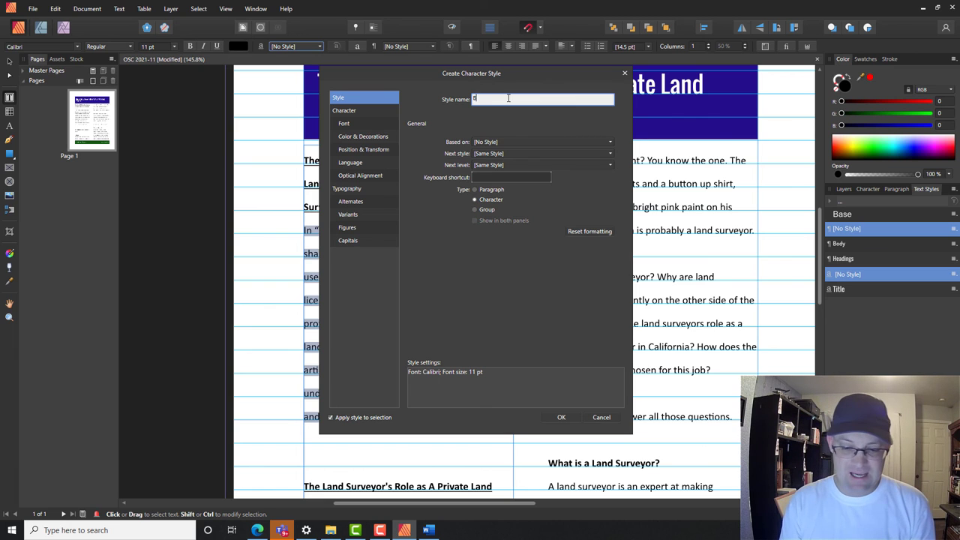
type("ody Regular")
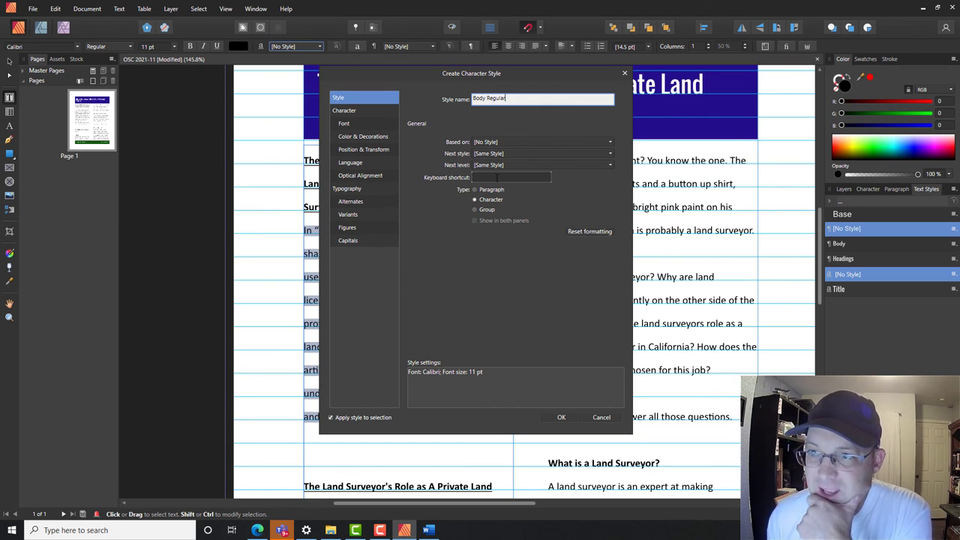
Set the font family of the Body Regular character style to Dosis.
left_click(344, 126)
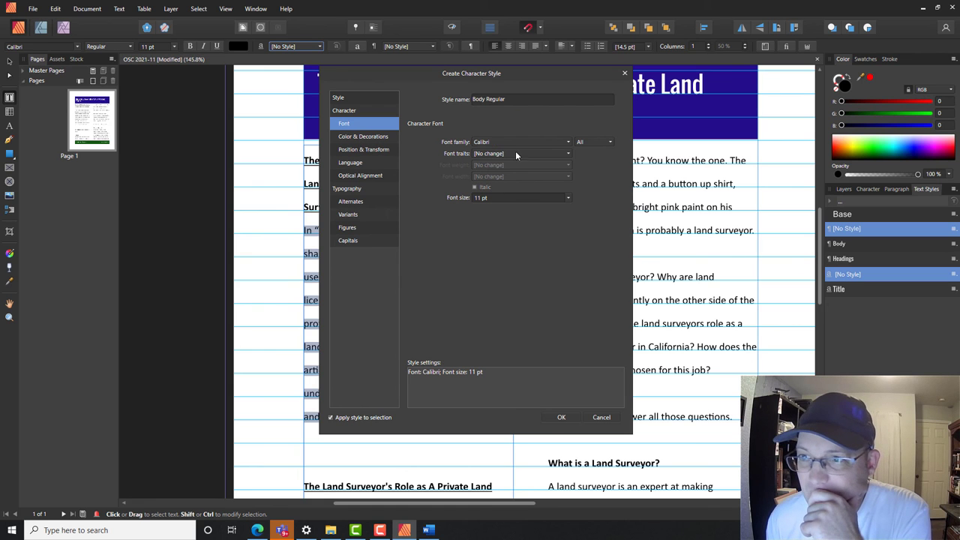
left_click(532, 141)
scroll(591, 221, "down", 5)
scroll(593, 219, "down", 5)
scroll(594, 210, "up", 5)
left_click_drag(596, 195, 597, 196)
left_click(490, 239)
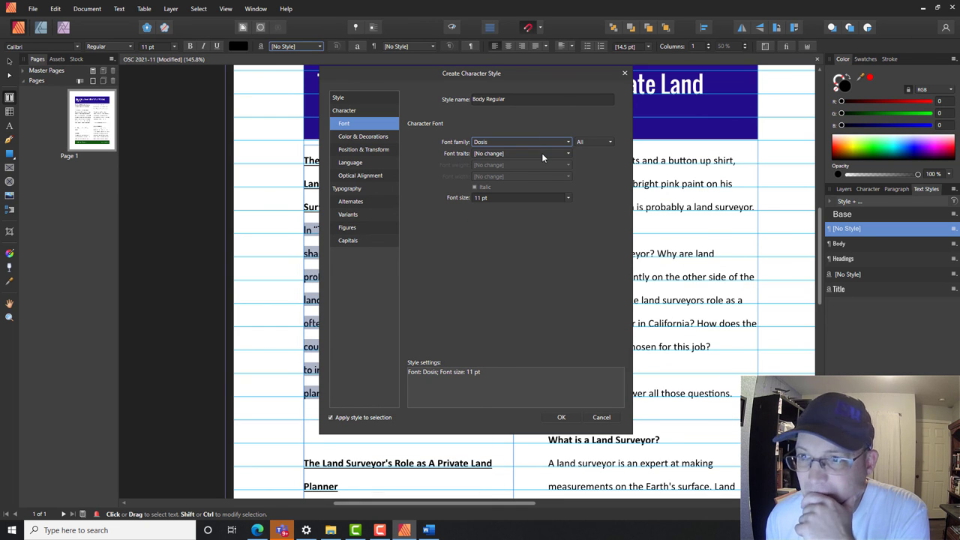
Set the font size of the Body Regular character style to 10 pt and create the style.
left_click(532, 156)
left_click(532, 155)
left_click(533, 153)
left_click(531, 165)
left_click(568, 197)
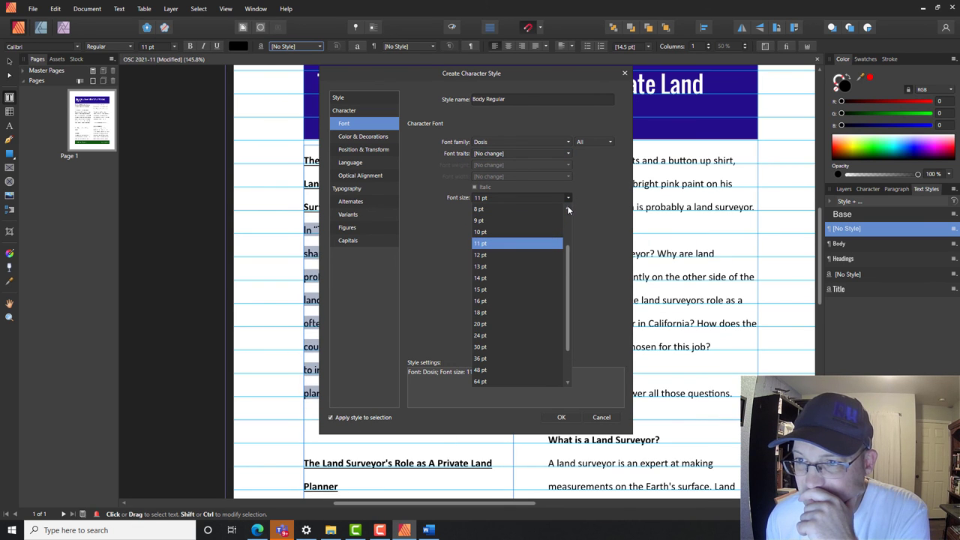
left_click(482, 221)
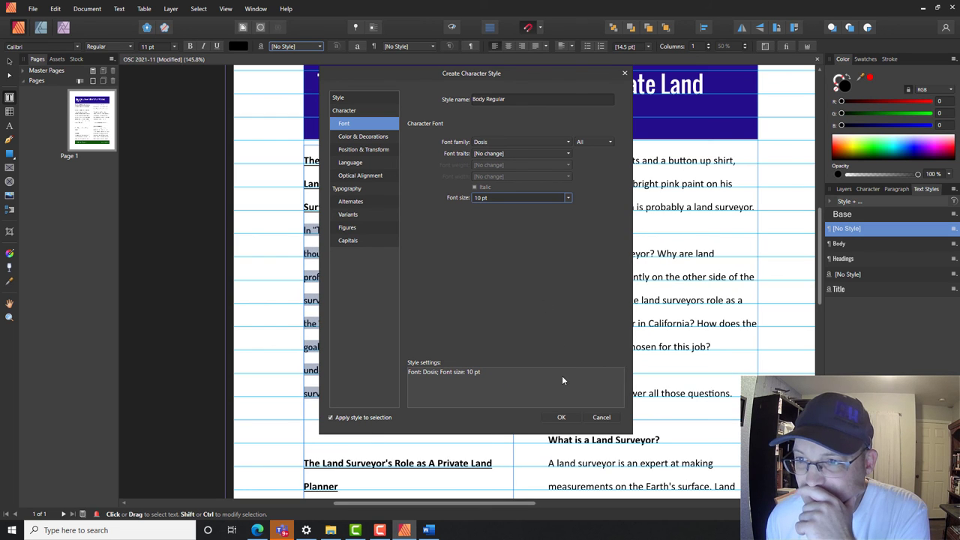
left_click(562, 417)
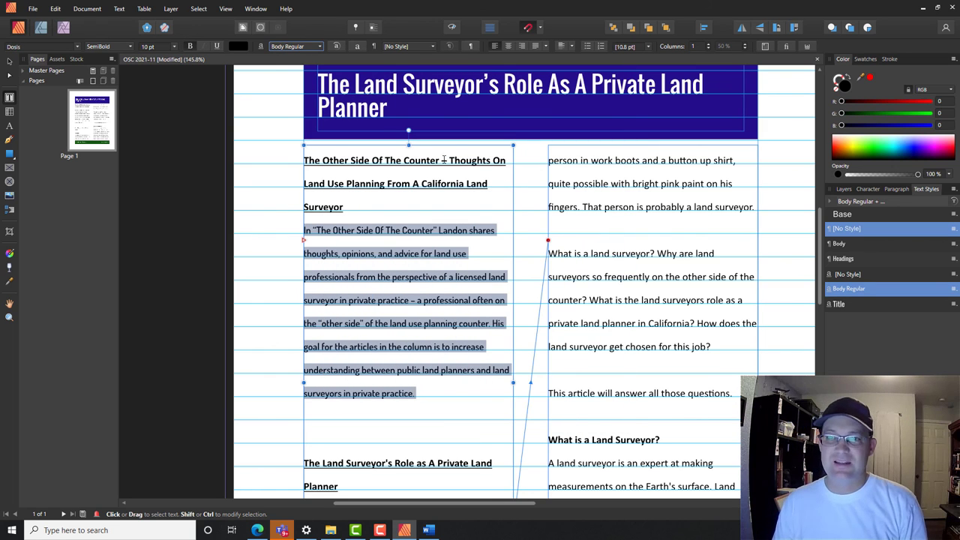
Start a new character style from the first heading in the left column and name it "Subheading".
left_click(383, 206)
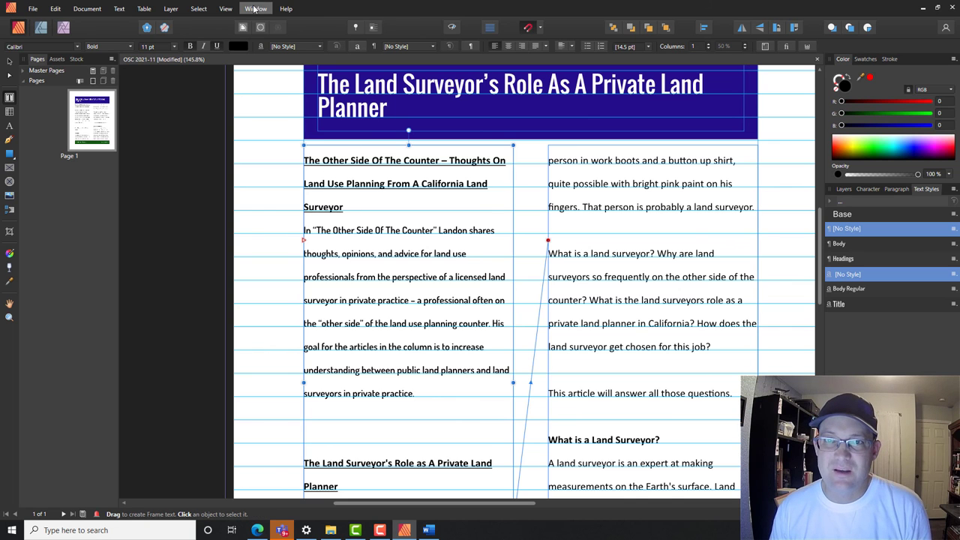
left_click(320, 47)
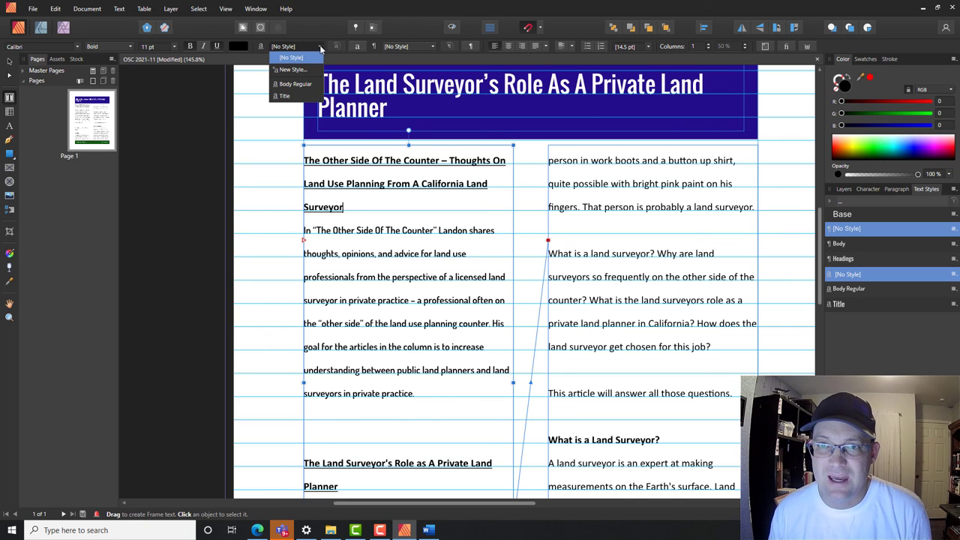
left_click(292, 69)
left_click(513, 98)
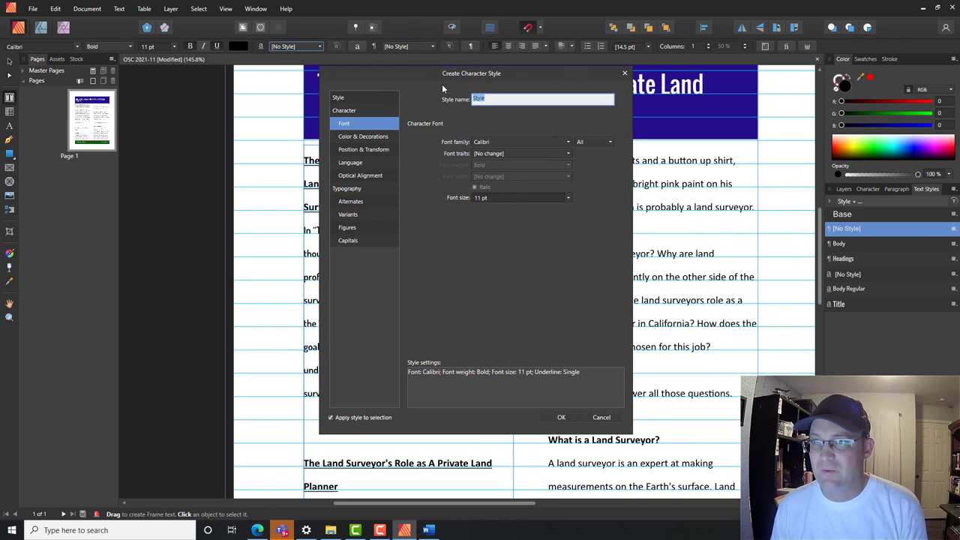
type("Subheading")
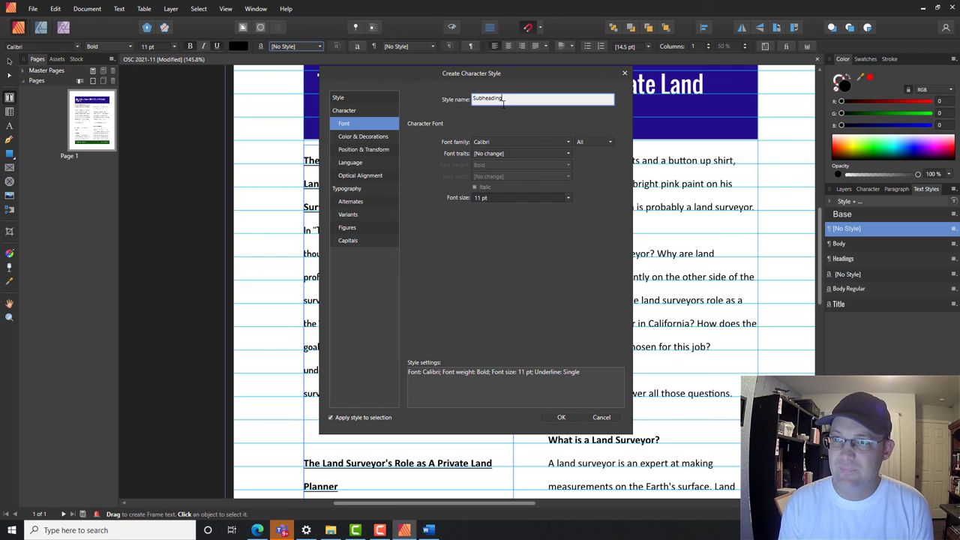
Set the font family of the Subheading character style to Oswald and its size to 14 pt.
left_click(568, 142)
left_click_drag(597, 178, 592, 288)
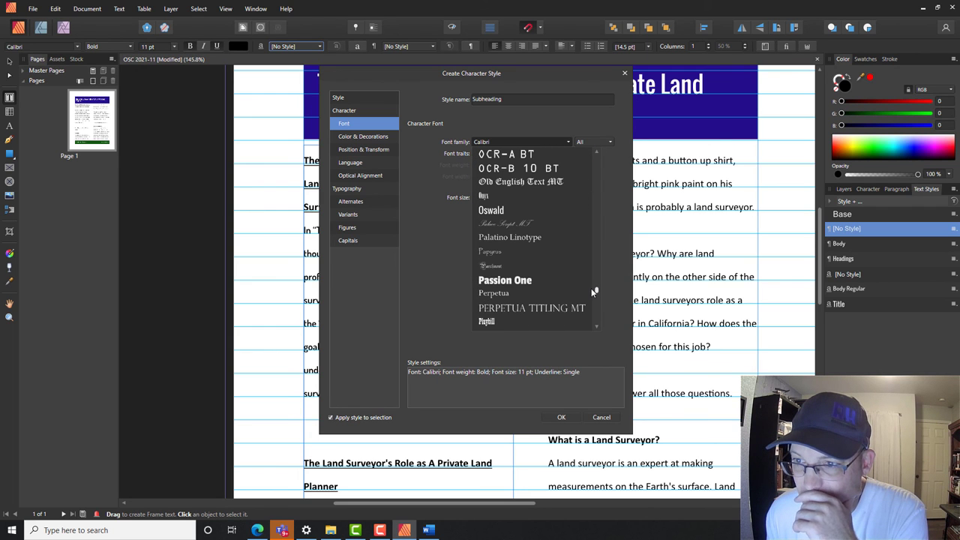
left_click(507, 210)
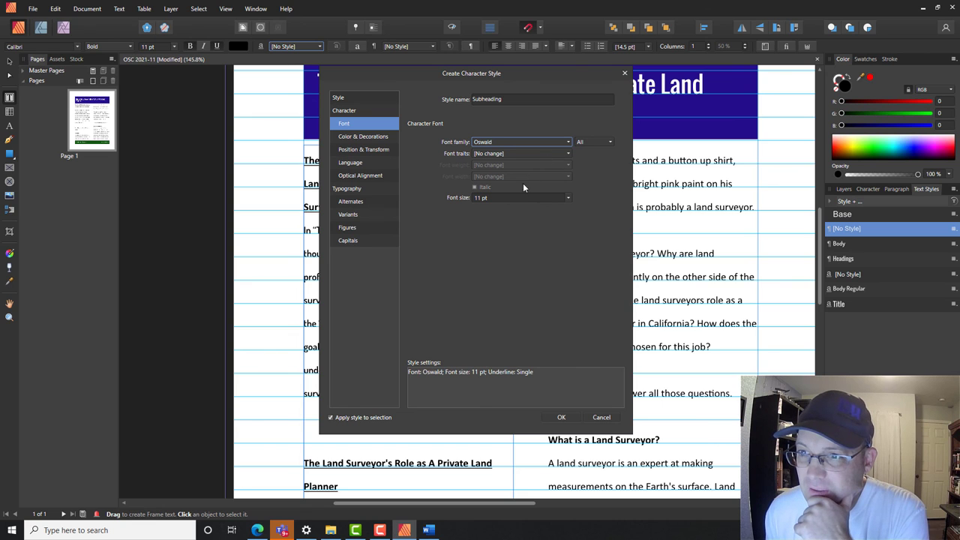
left_click(570, 199)
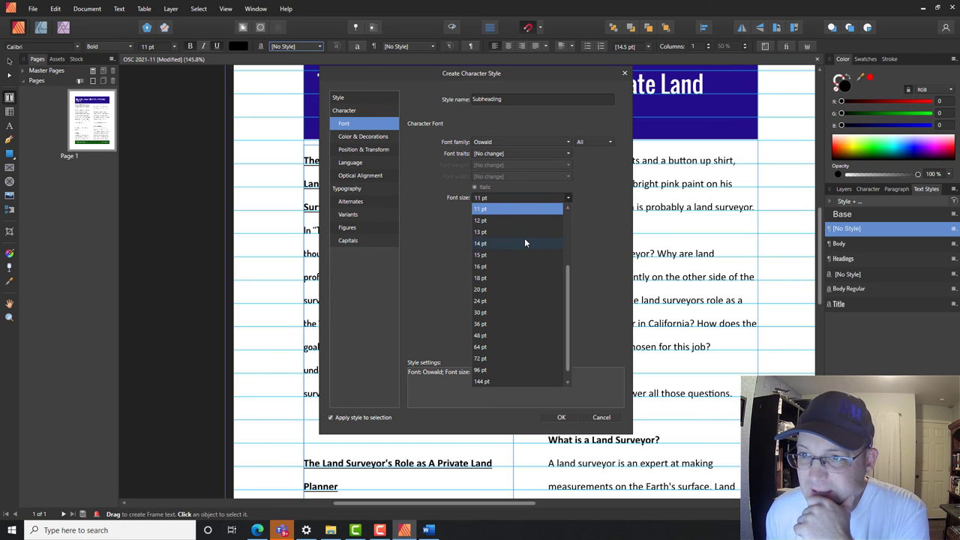
left_click(525, 243)
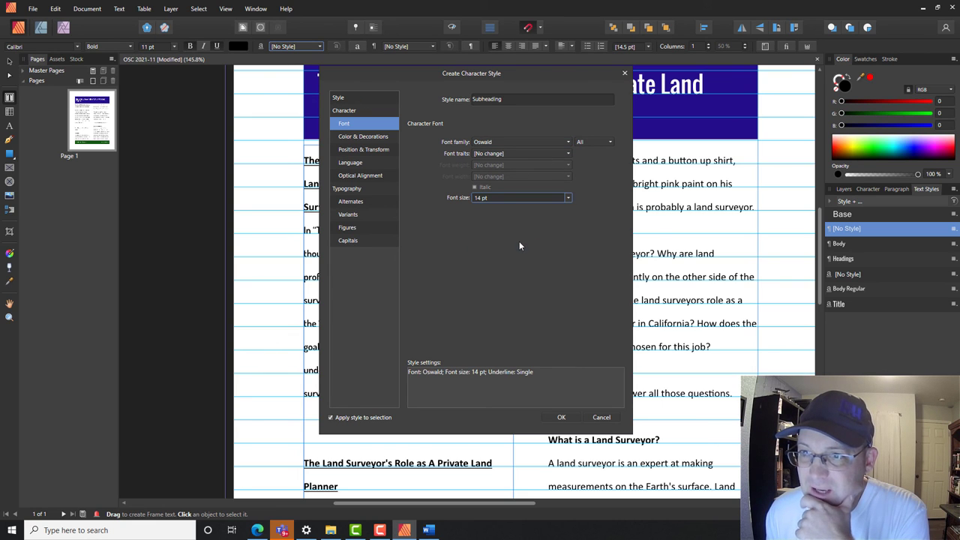
Give the Subheading character style the recent dark green text fill (R:0 G:90 B:18) and create the style.
left_click(363, 138)
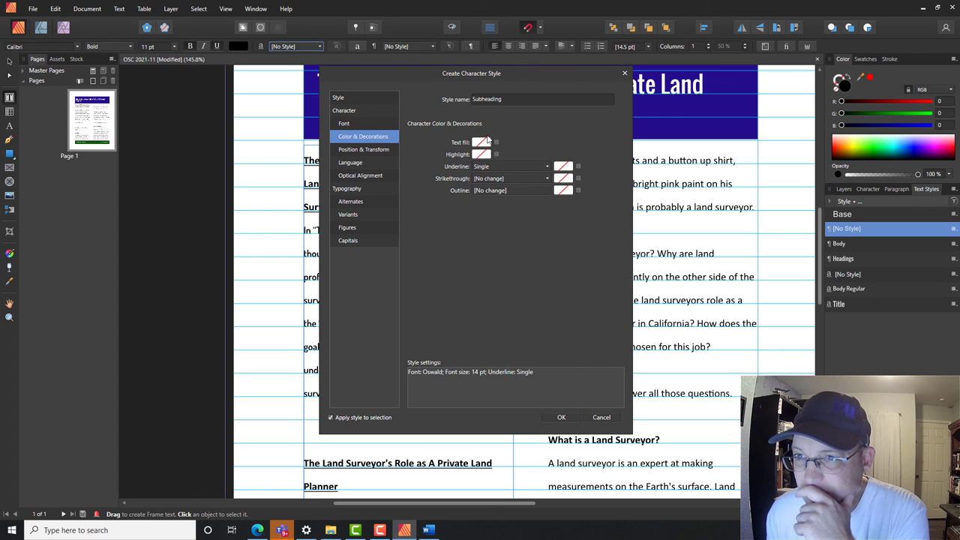
left_click(482, 143)
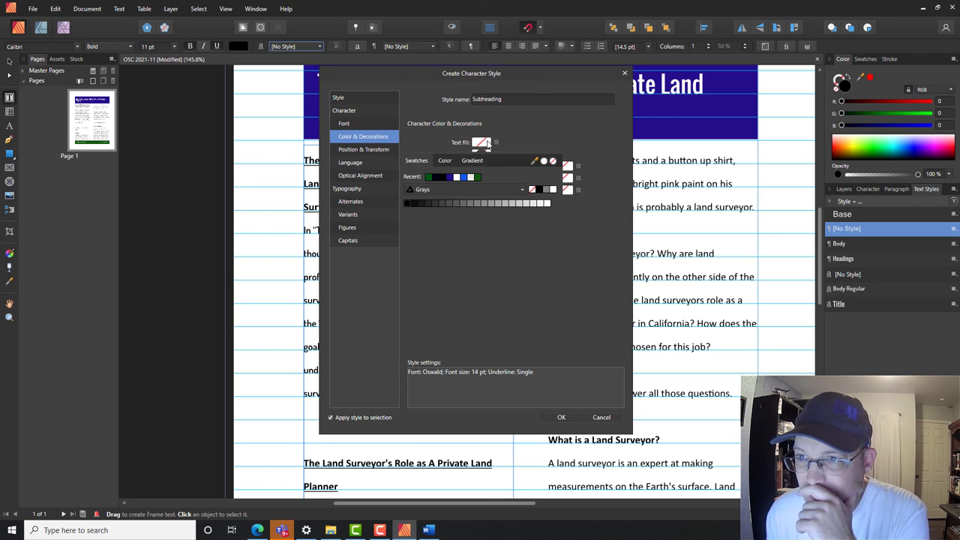
left_click(429, 178)
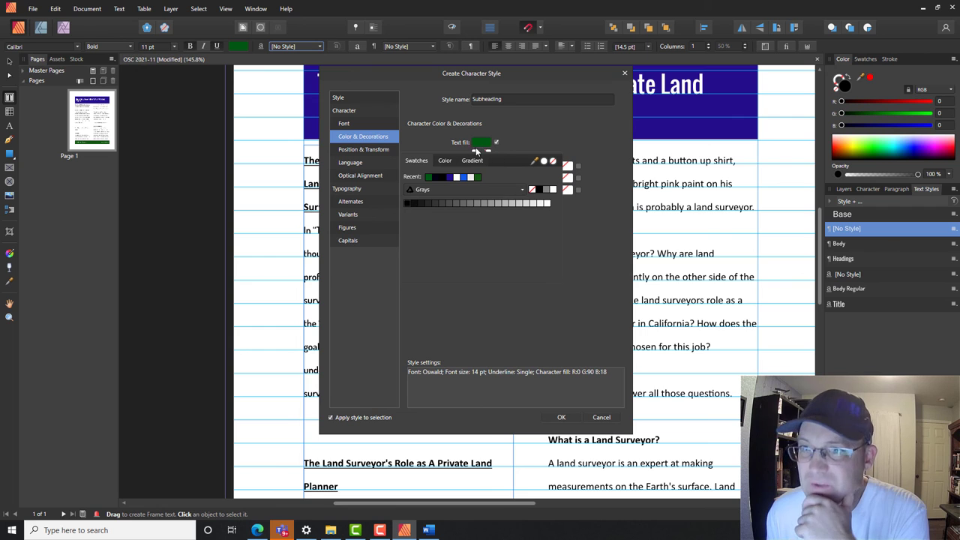
left_click(562, 416)
left_click(563, 415)
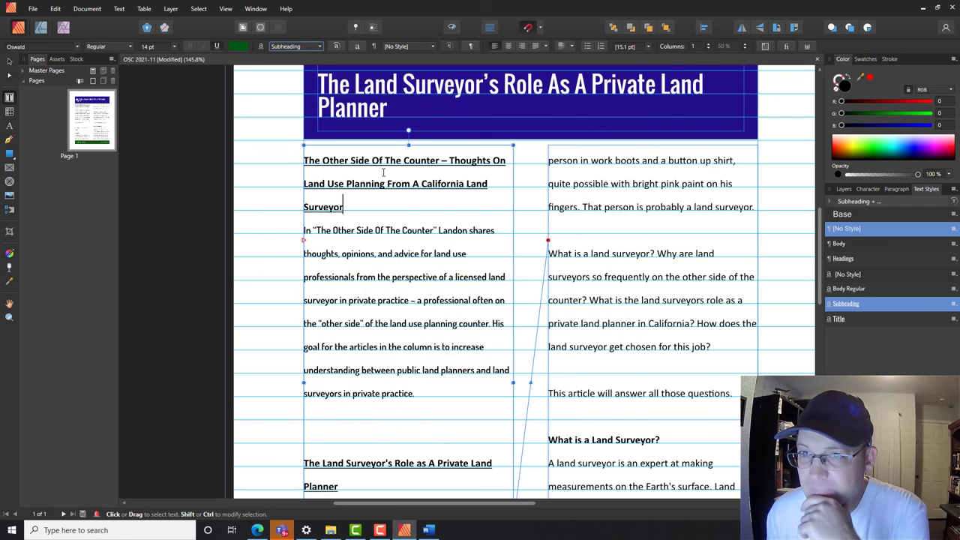
Apply the Subheading character style to the full "The Other Side Of The Counter" heading and remove its underline.
left_click_drag(344, 207, 303, 160)
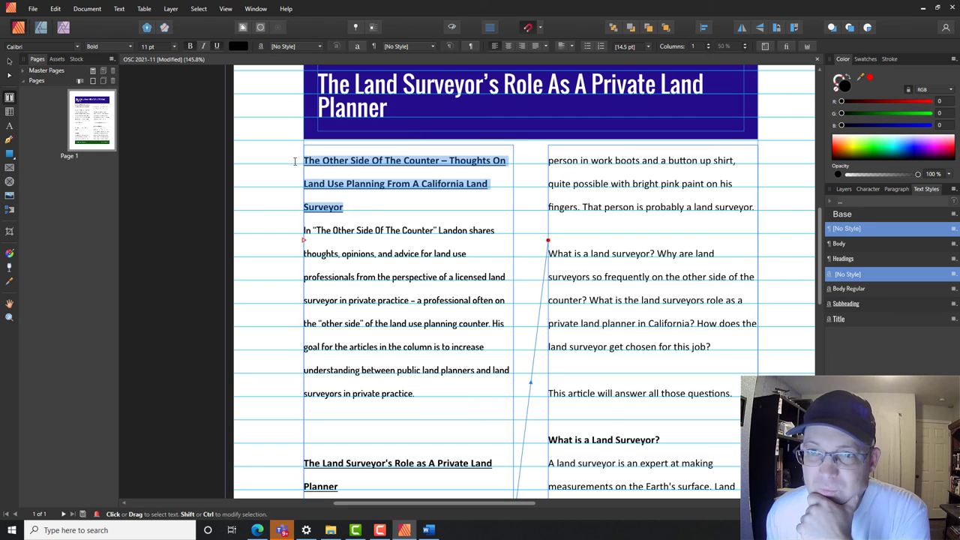
left_click(318, 47)
left_click(293, 99)
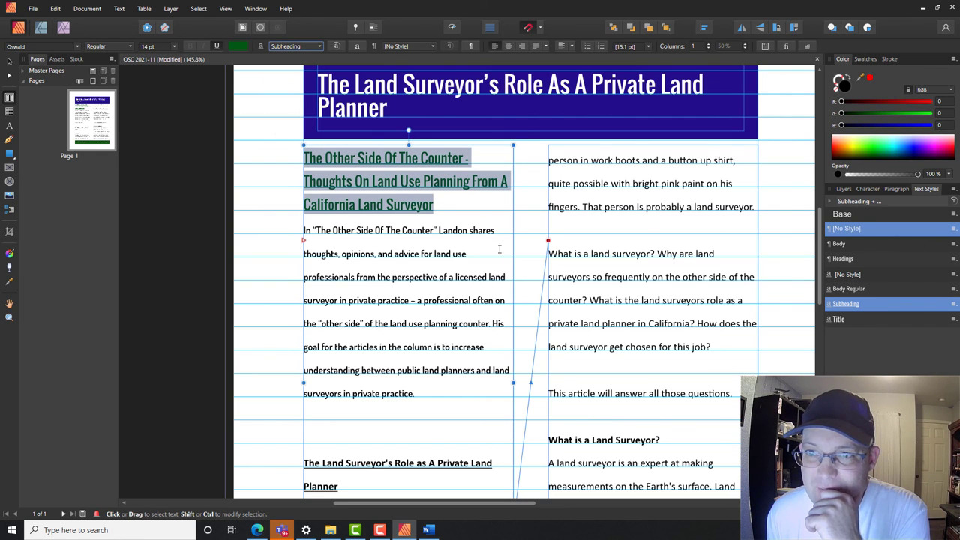
left_click(216, 45)
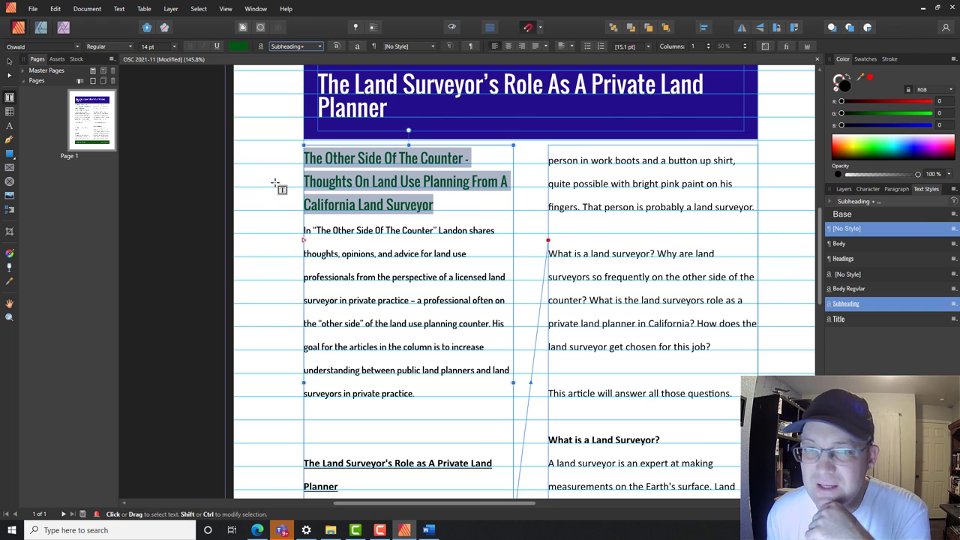
left_click(9, 61)
left_click(529, 246)
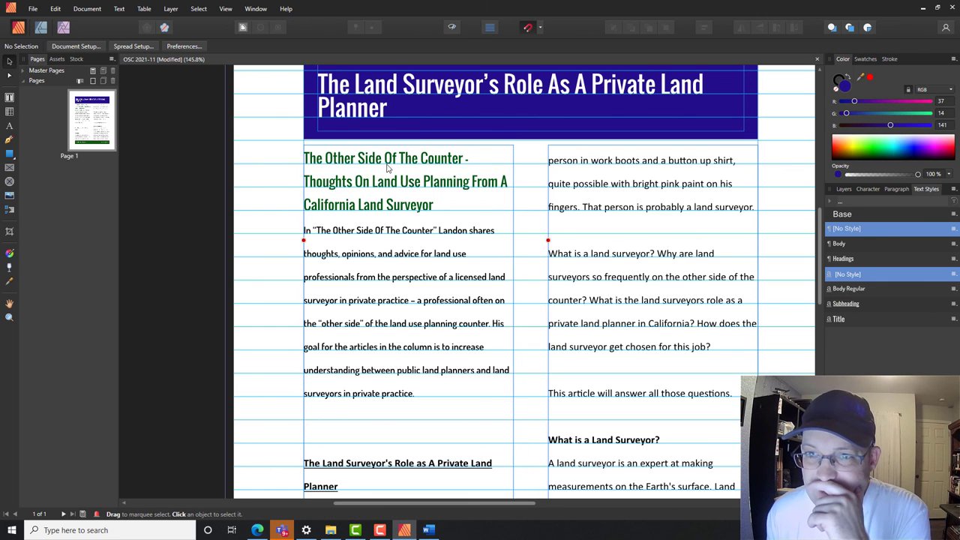
scroll(387, 260, "down", 5)
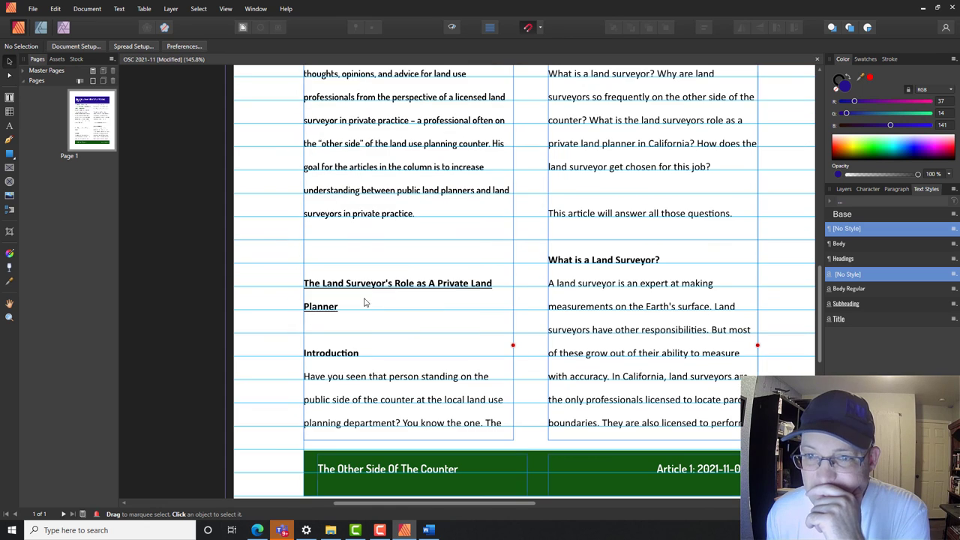
left_click_drag(351, 313, 313, 290)
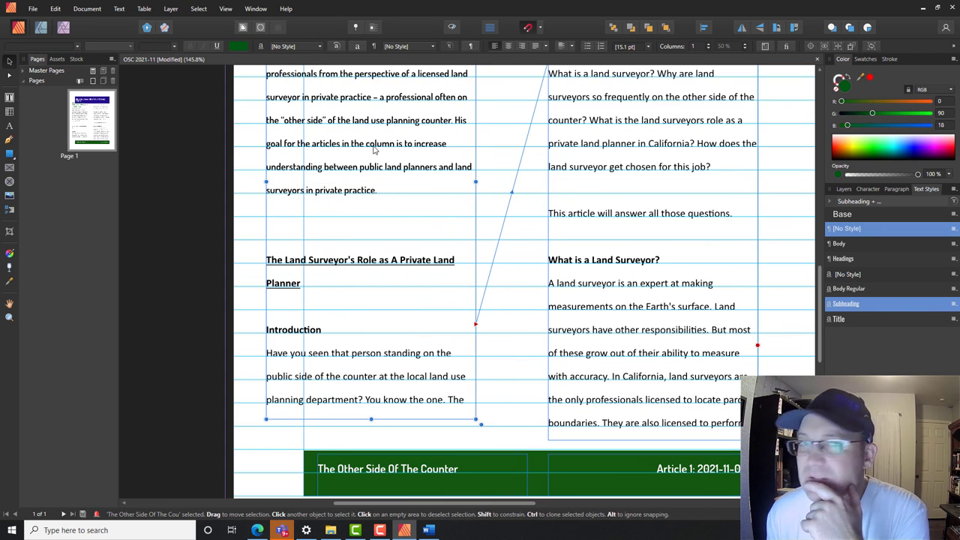
left_click(55, 9)
left_click(76, 19)
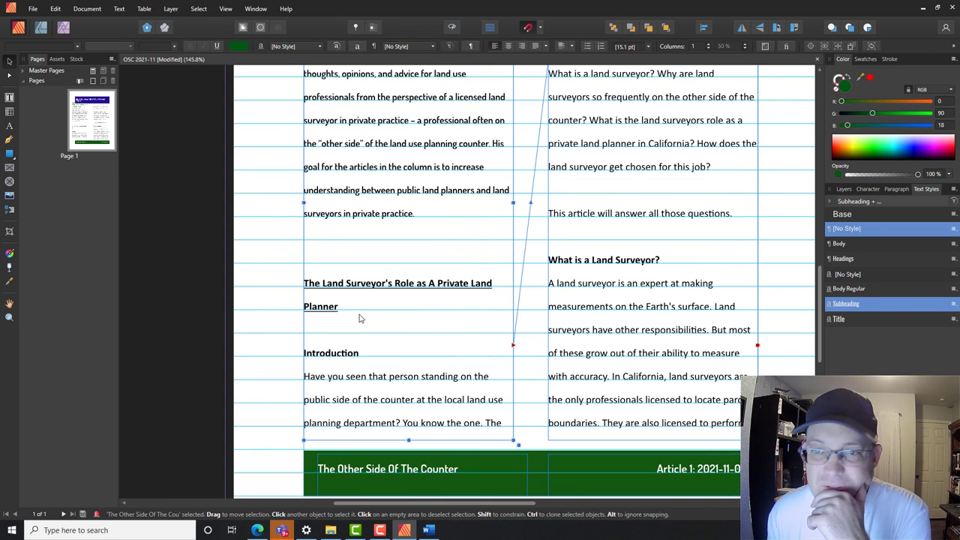
Apply the Subheading style without underline to "The Land Surveyor's Role as A Private Land Planner" in the left column and delete an empty line above it.
double_click(344, 306)
left_click_drag(343, 306, 303, 282)
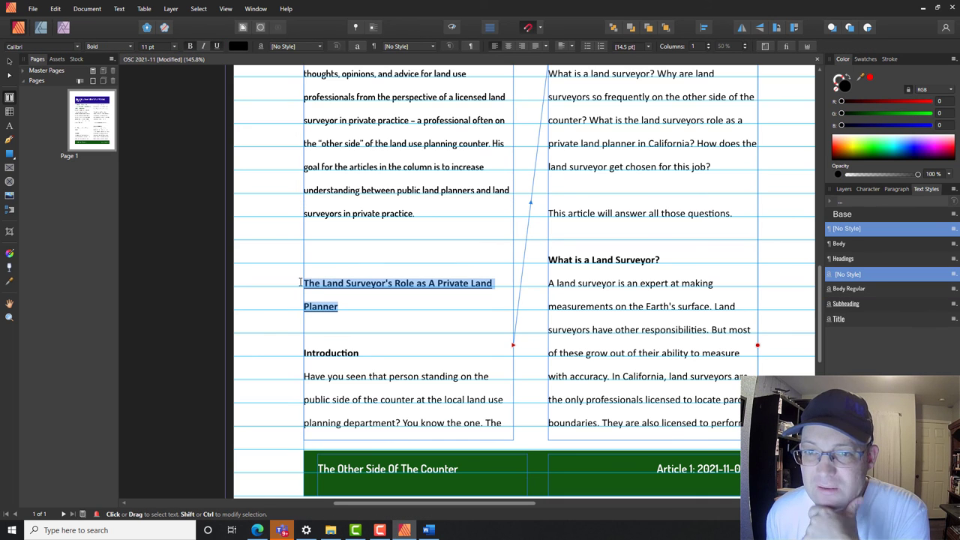
left_click(320, 47)
left_click(293, 84)
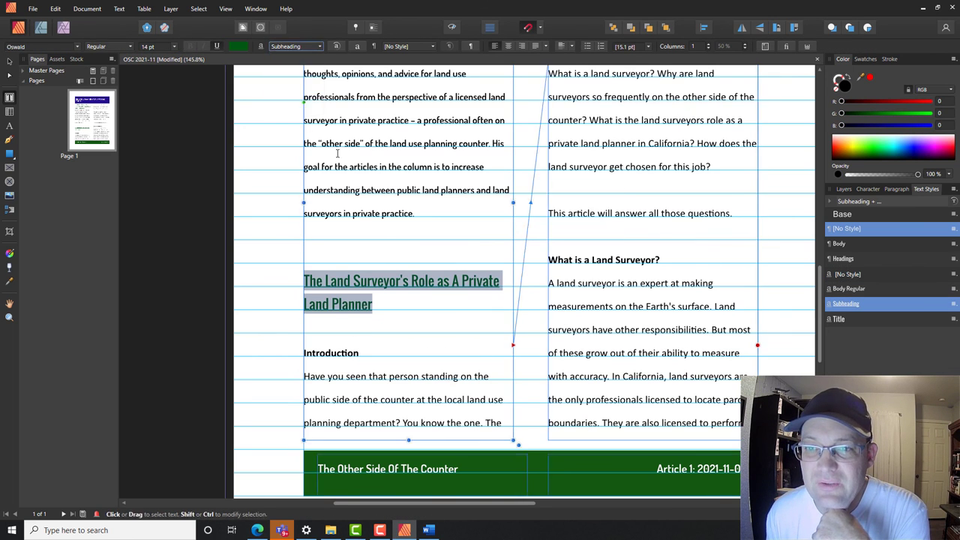
left_click(323, 238)
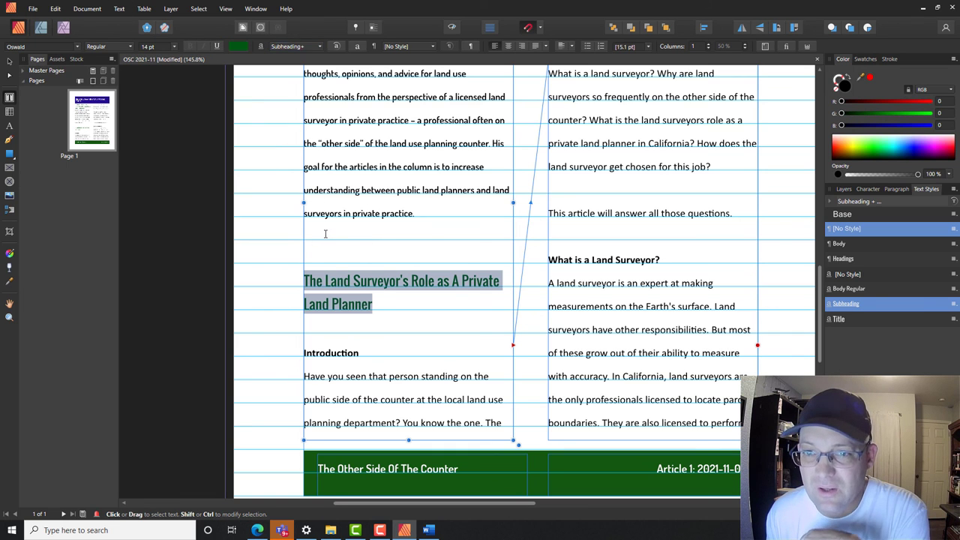
key("Delete")
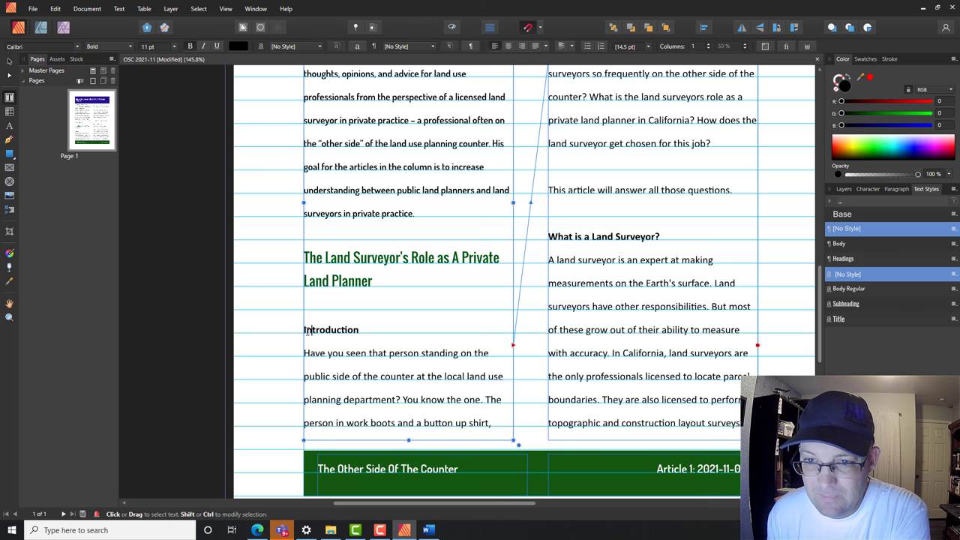
left_click_drag(304, 331, 527, 444)
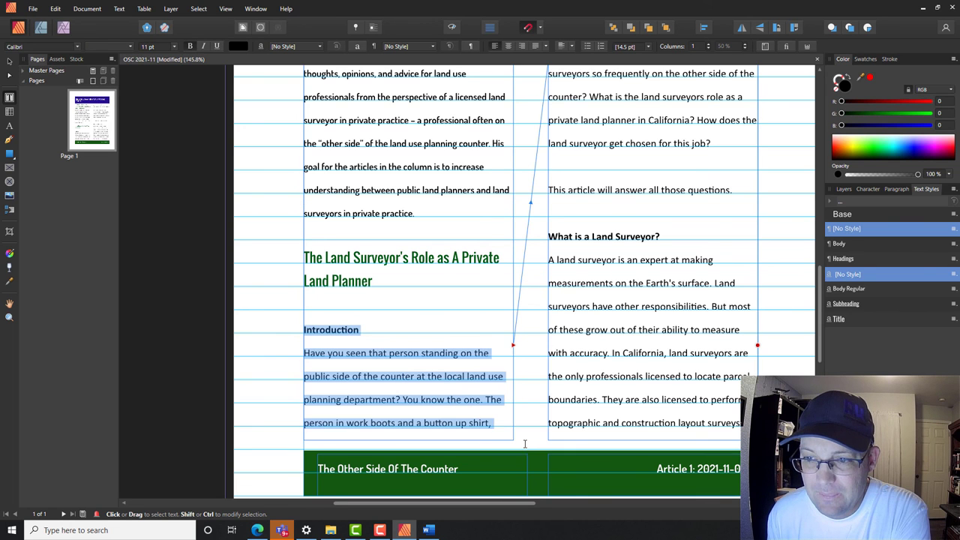
scroll(430, 252, "up", 1)
scroll(430, 252, "up", 4)
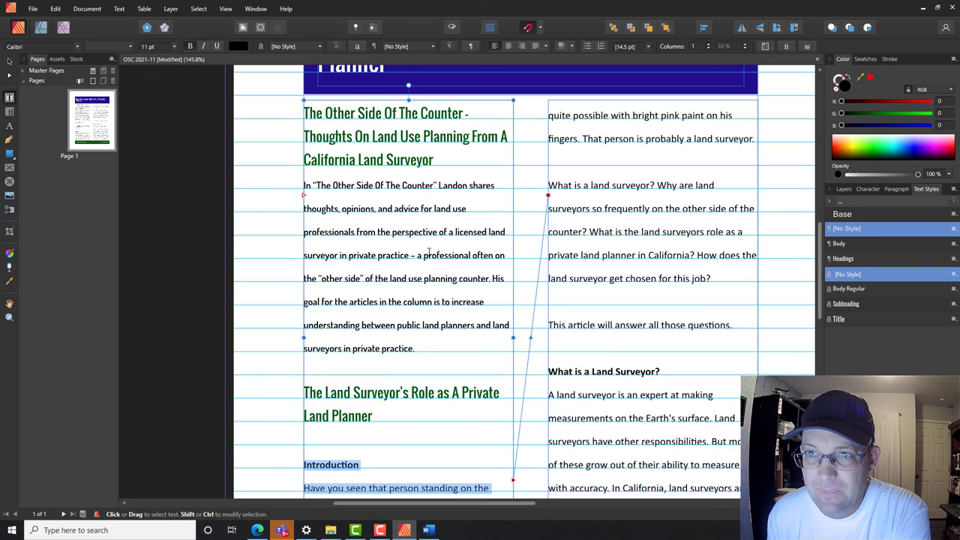
scroll(430, 252, "down", 1)
scroll(430, 252, "up", 1)
scroll(430, 252, "down", 1)
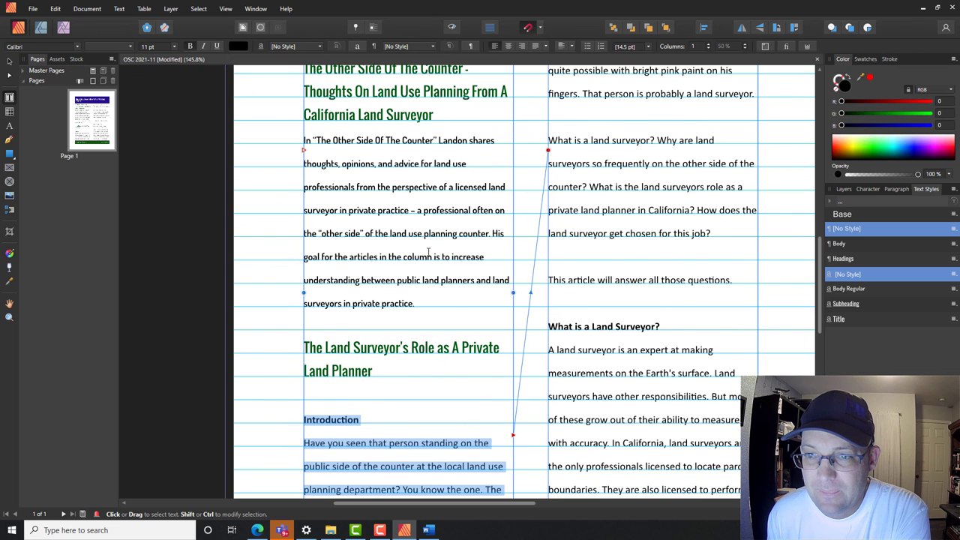
scroll(443, 132, "up", 1)
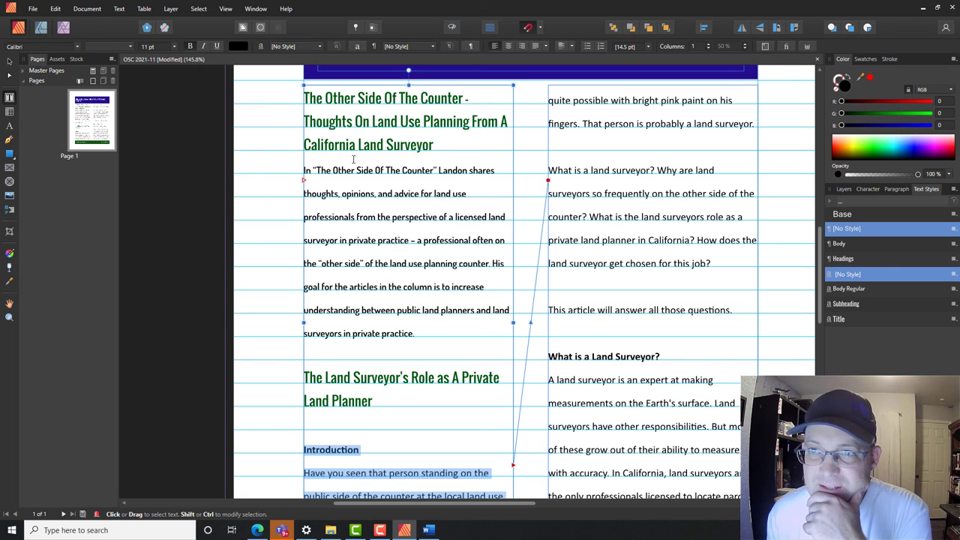
Delete the opening column heading with its introductory paragraph and the duplicate article title from the start of the left text frame.
left_click_drag(423, 343, 304, 98)
key("BackSpace")
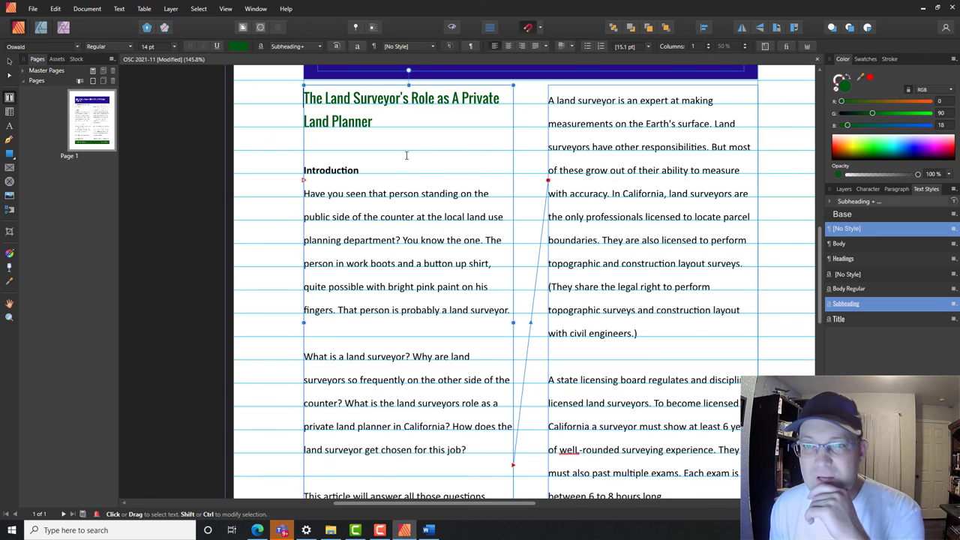
scroll(368, 199, "up", 2)
left_click_drag(376, 194, 307, 172)
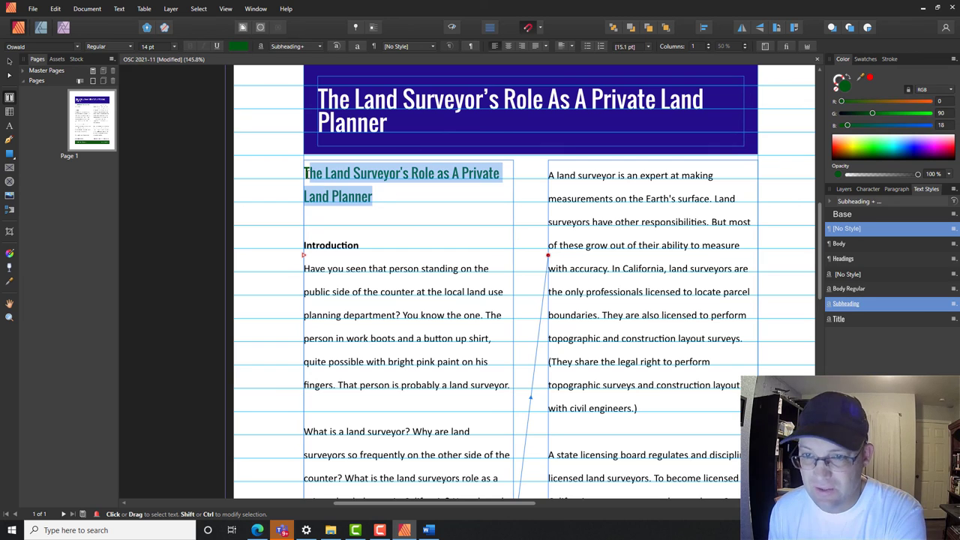
key("BackSpace")
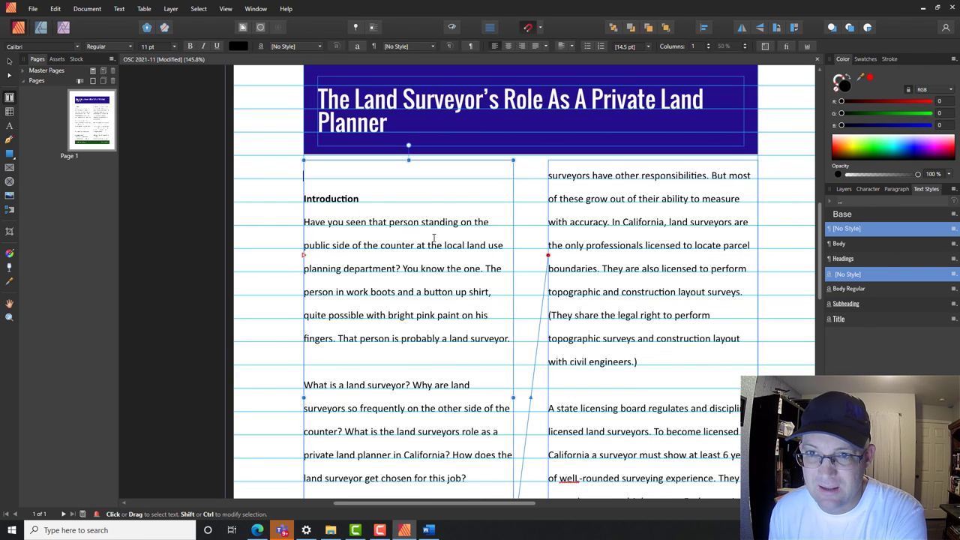
Apply the Subheading character style to the "Introduction" heading at the start of the left column.
left_click_drag(391, 166, 279, 167)
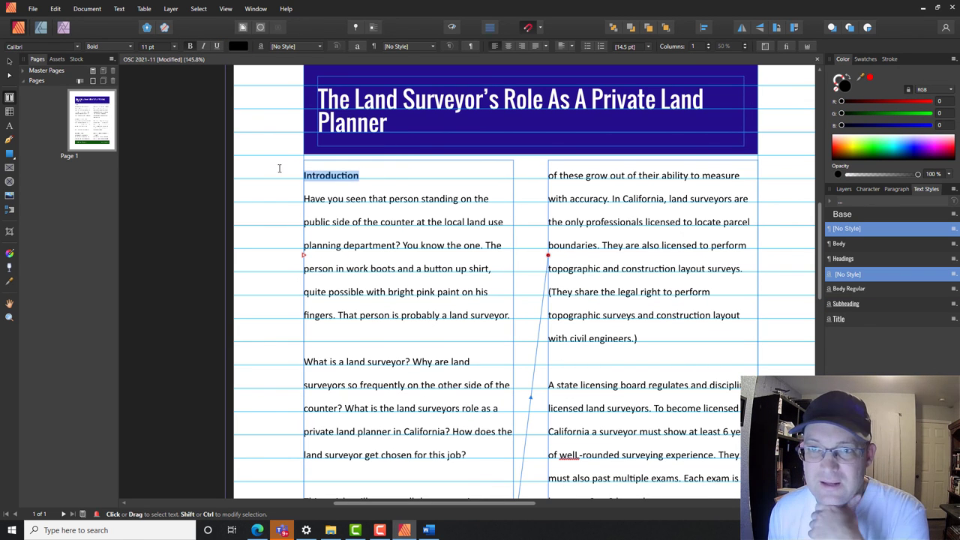
left_click(315, 46)
left_click(289, 92)
scroll(453, 326, "down", 1)
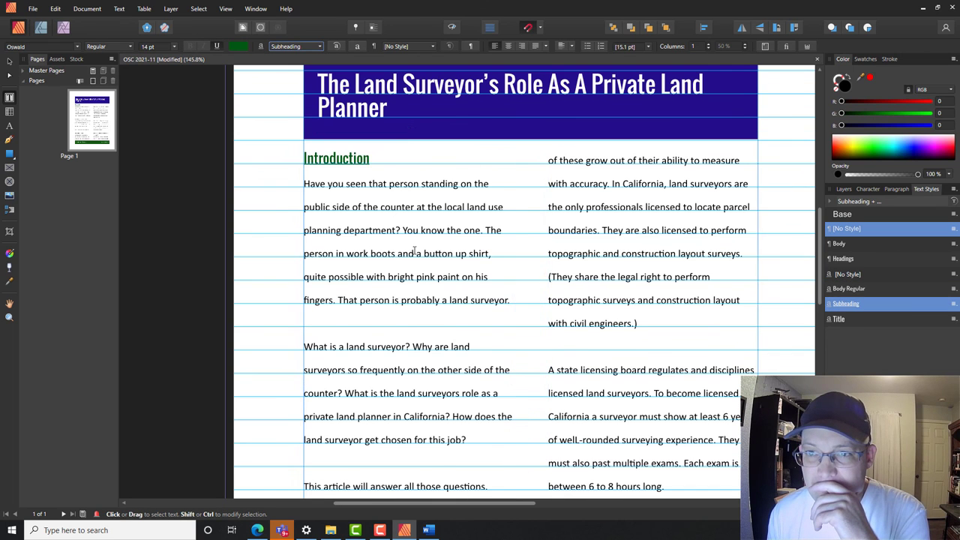
Apply the Body Regular character style to the Introduction text, from "Have you seen that person" through "This article will answer all those questions.".
scroll(452, 326, "down", 2)
left_click_drag(490, 426, 266, 115)
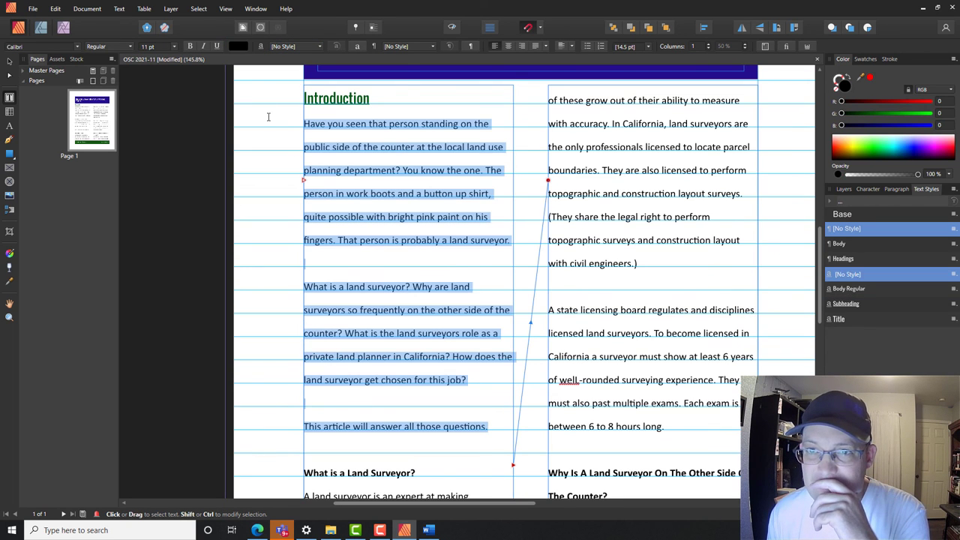
left_click(296, 46)
left_click(294, 57)
left_click(423, 238)
scroll(423, 238, "down", 2)
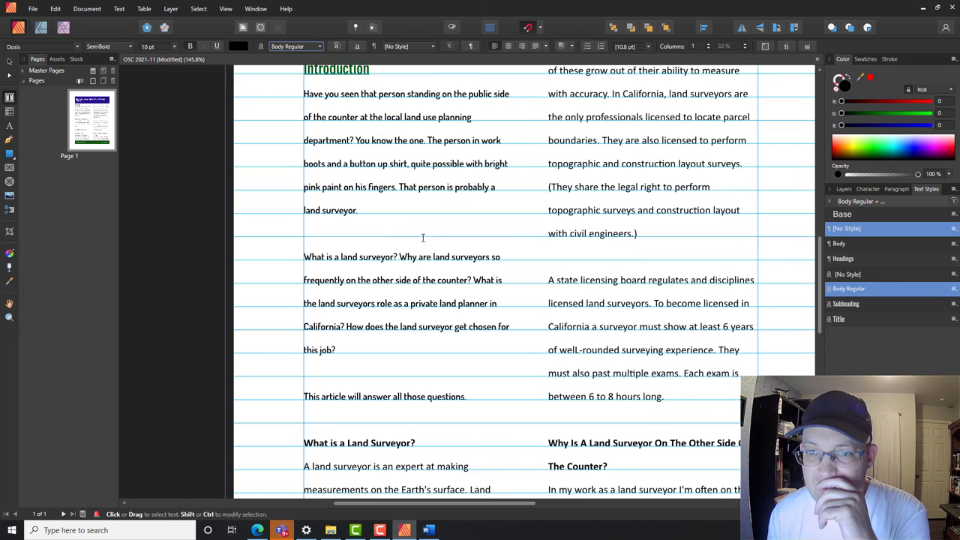
Apply the Subheading character style to the "What is a Land Surveyor?" heading in the left column.
scroll(423, 238, "down", 2)
left_click_drag(304, 75, 372, 361)
left_click(372, 360)
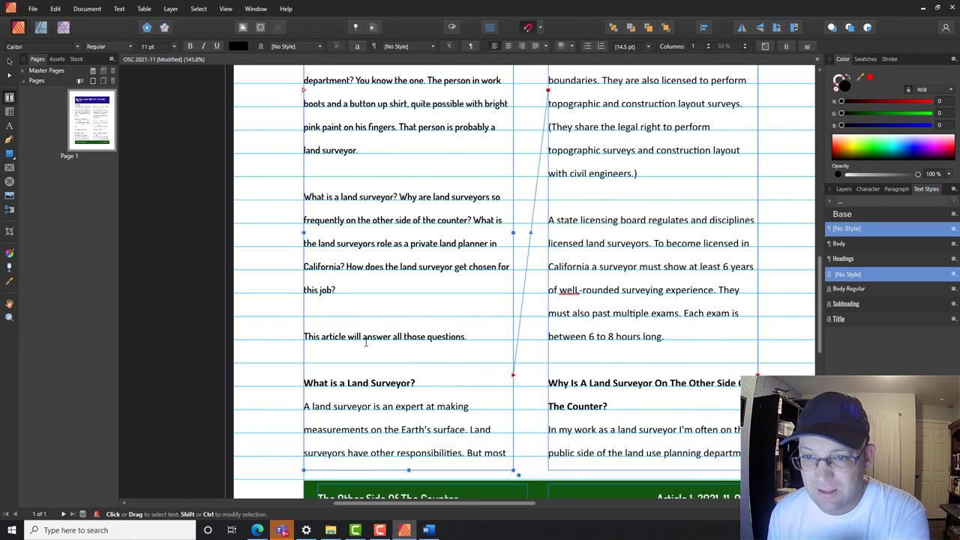
left_click_drag(421, 381, 263, 378)
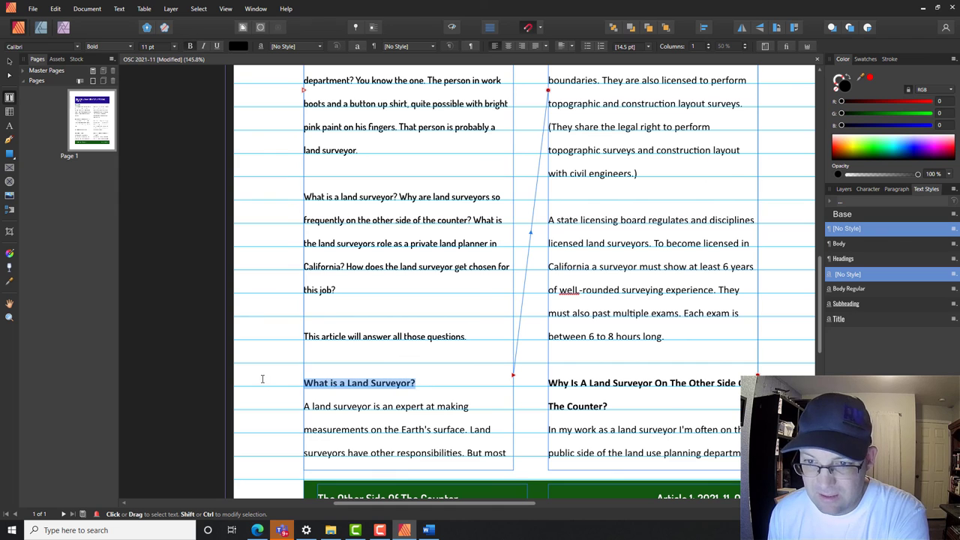
left_click(312, 46)
left_click(294, 105)
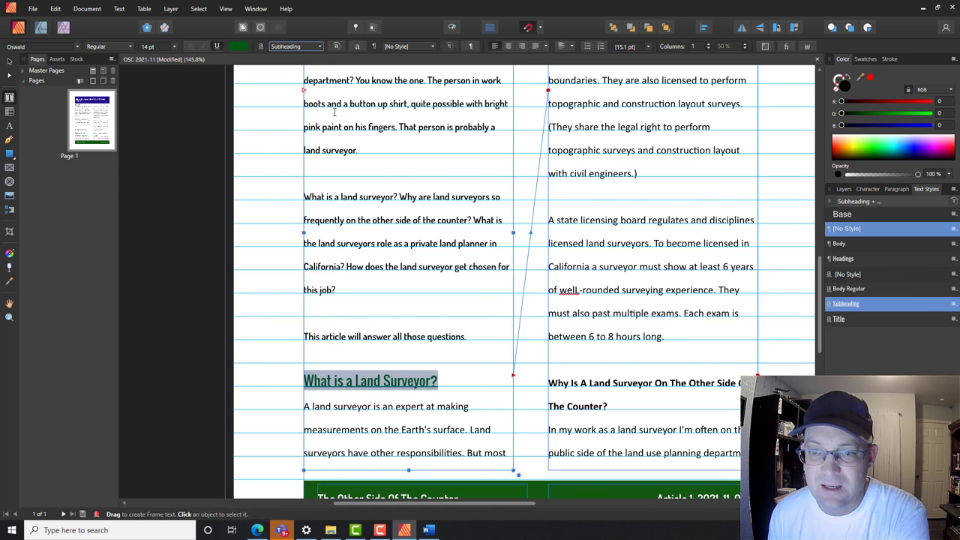
Apply the Body Regular character style to the paragraphs under "What is a Land Surveyor?" through "between 6 to 8 hours long." and deselect everything.
scroll(623, 296, "up", 1)
scroll(624, 296, "down", 2)
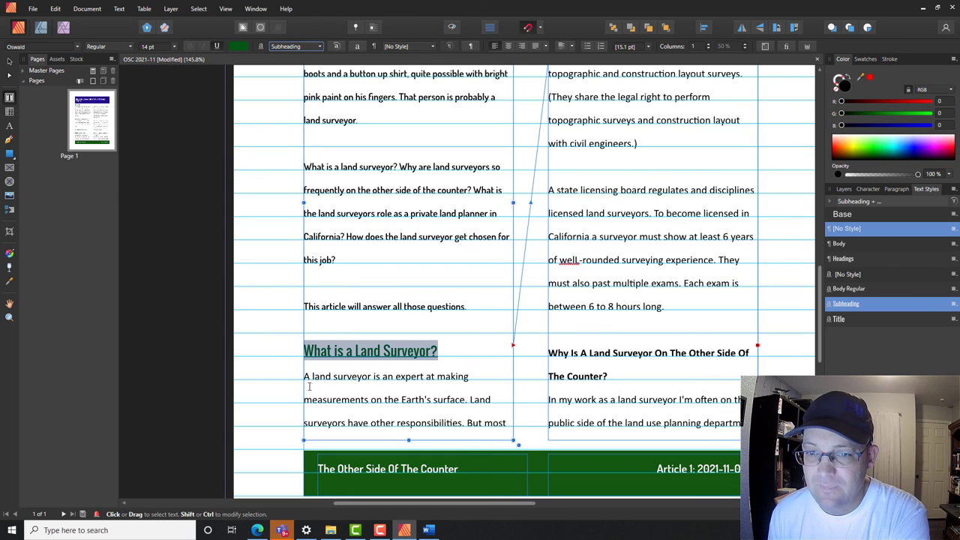
left_click_drag(305, 379, 710, 298)
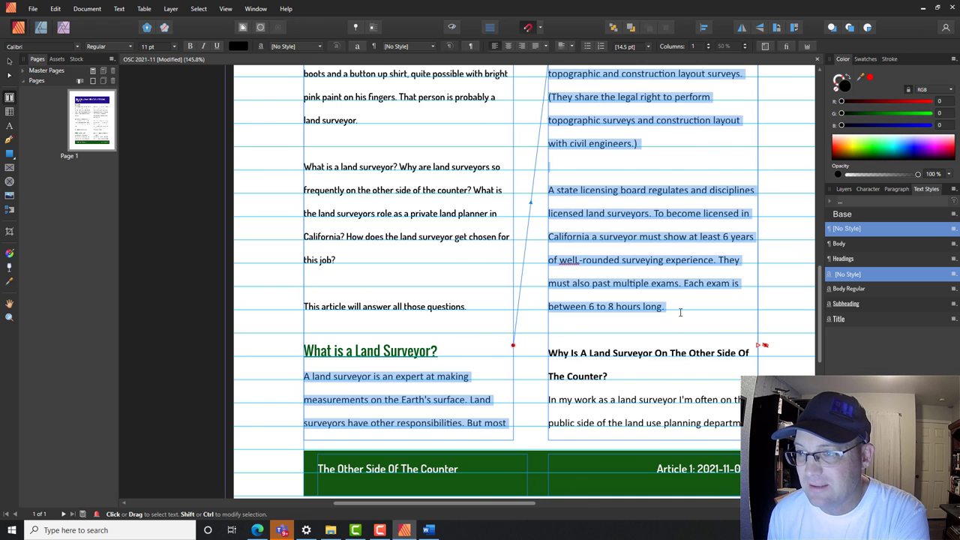
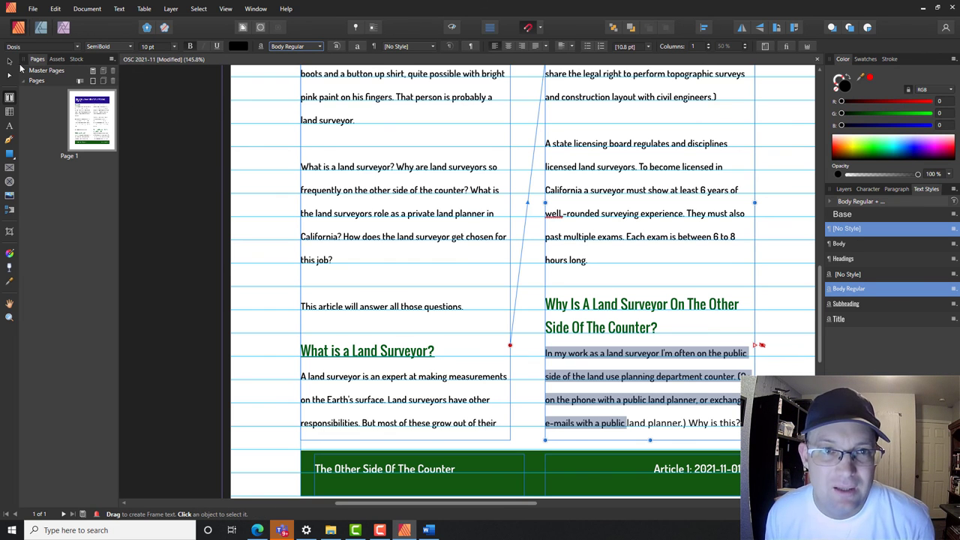
left_click(9, 64)
left_click(256, 210)
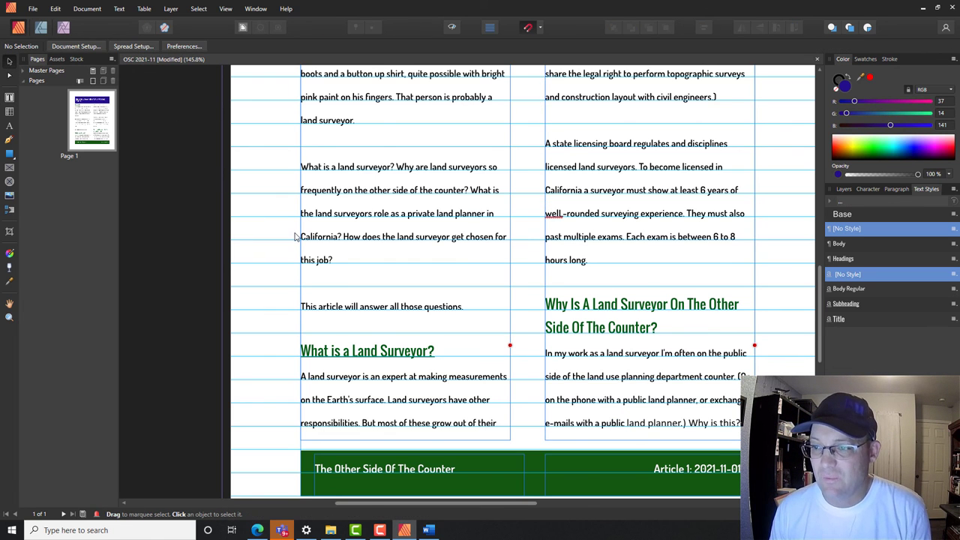
Try adding 2 pages based on Master A after page 1, and delete the blank spread of pages 2 and 3.
scroll(295, 238, "down", 3, "ctrl")
scroll(469, 298, "up", 3)
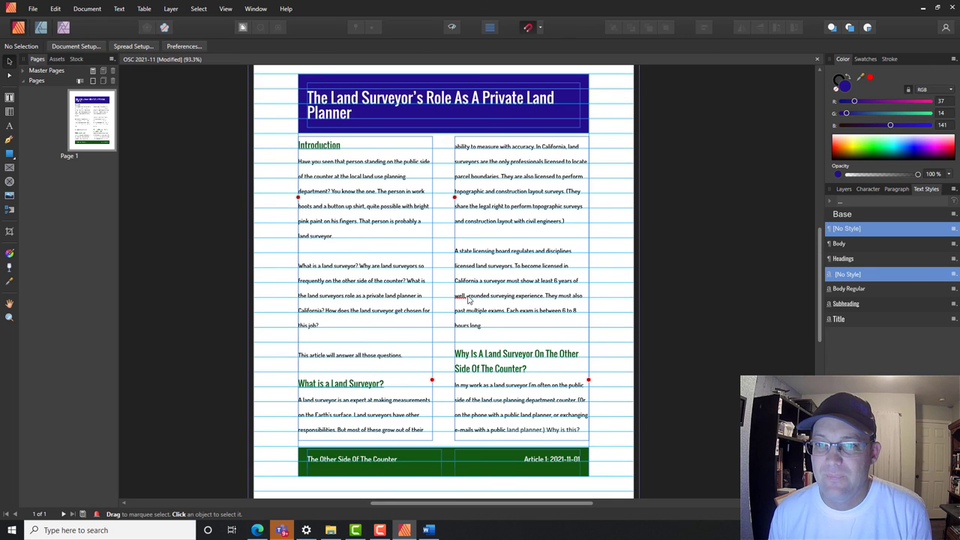
scroll(467, 299, "down", 1)
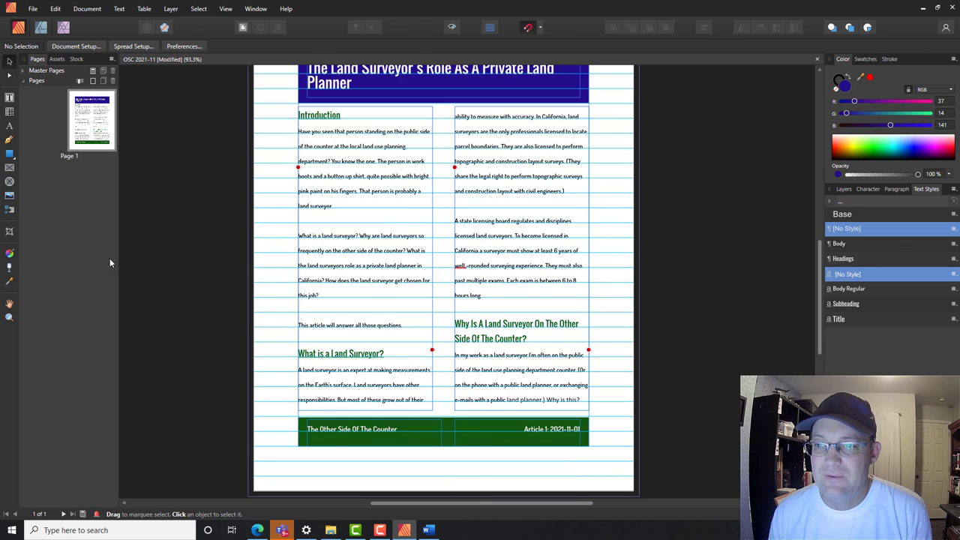
right_click(98, 128)
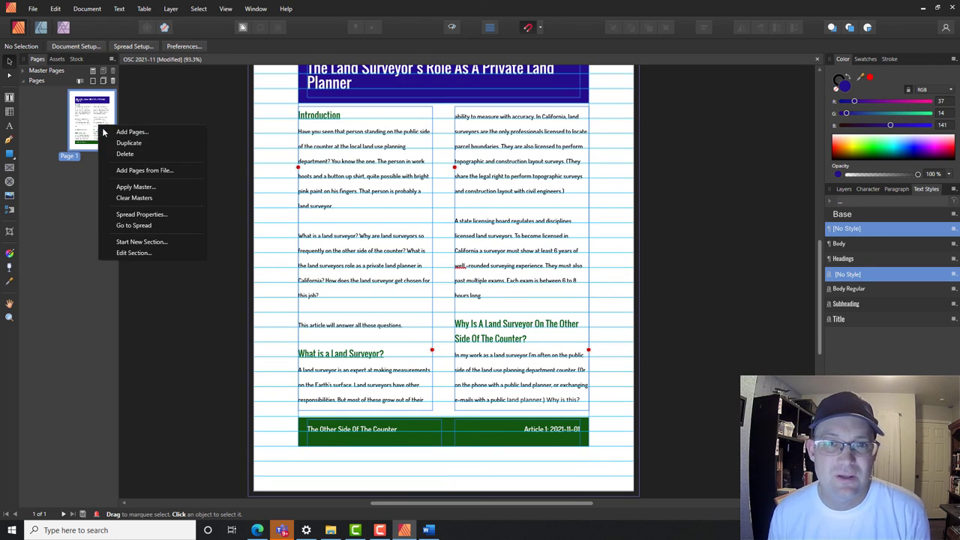
left_click(144, 132)
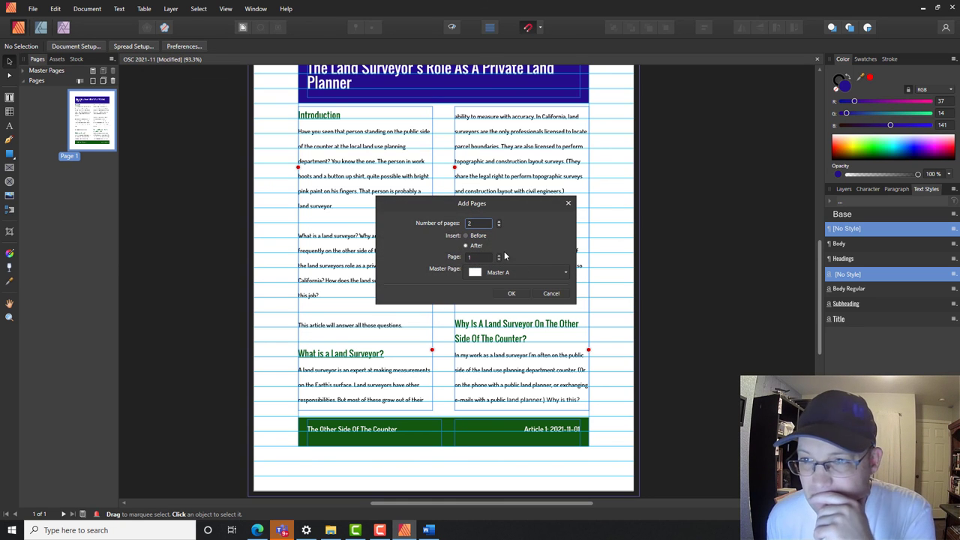
left_click(566, 273)
left_click(549, 271)
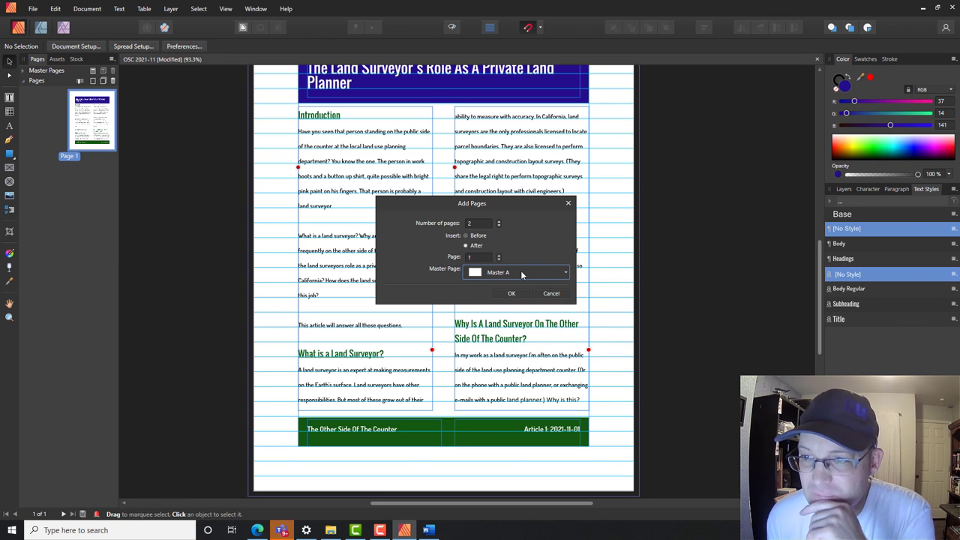
left_click(511, 294)
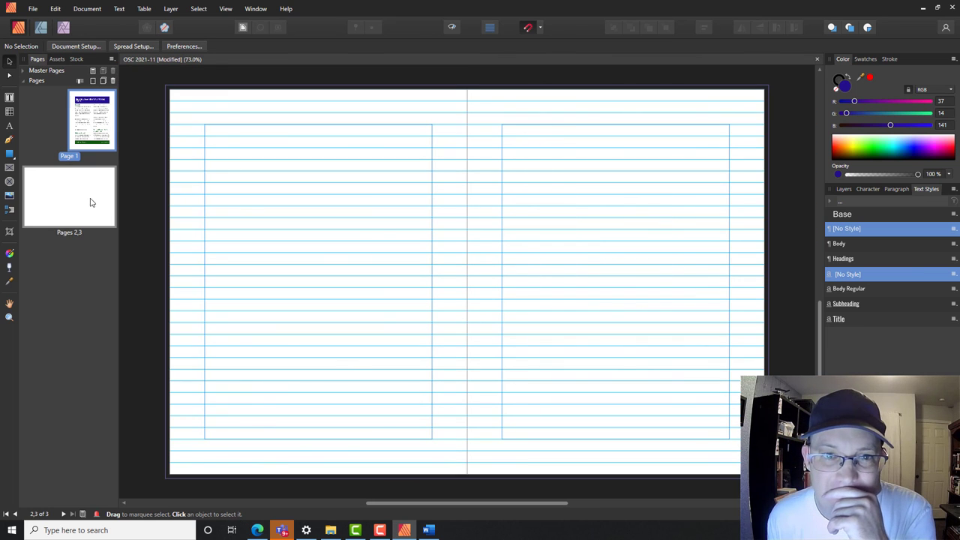
right_click(89, 201)
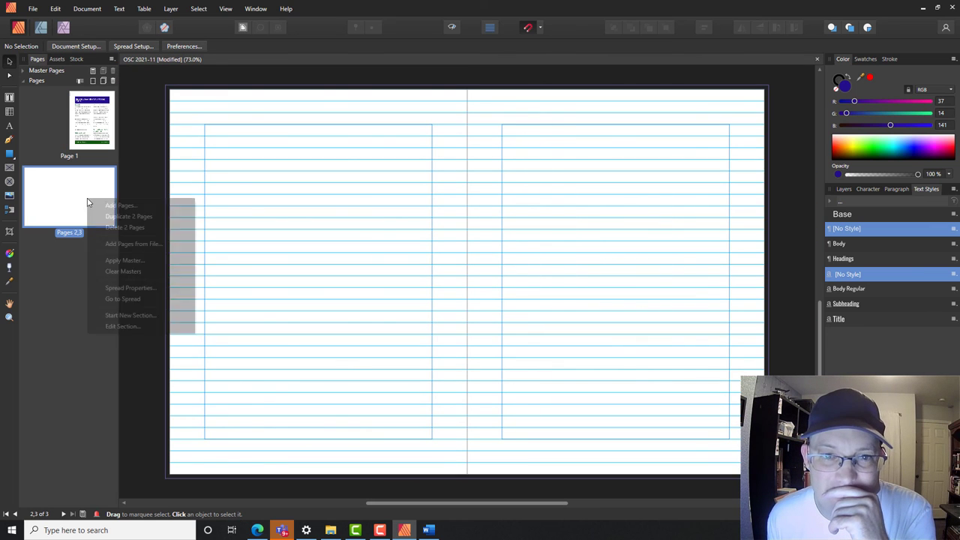
left_click(121, 228)
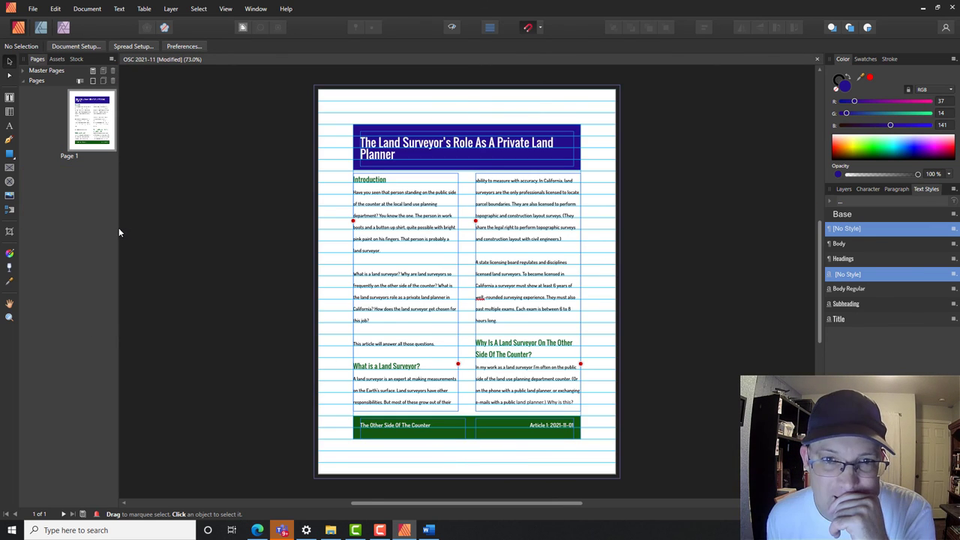
Duplicate page 1 and open the copy, page 2, for editing.
right_click(100, 134)
left_click(124, 153)
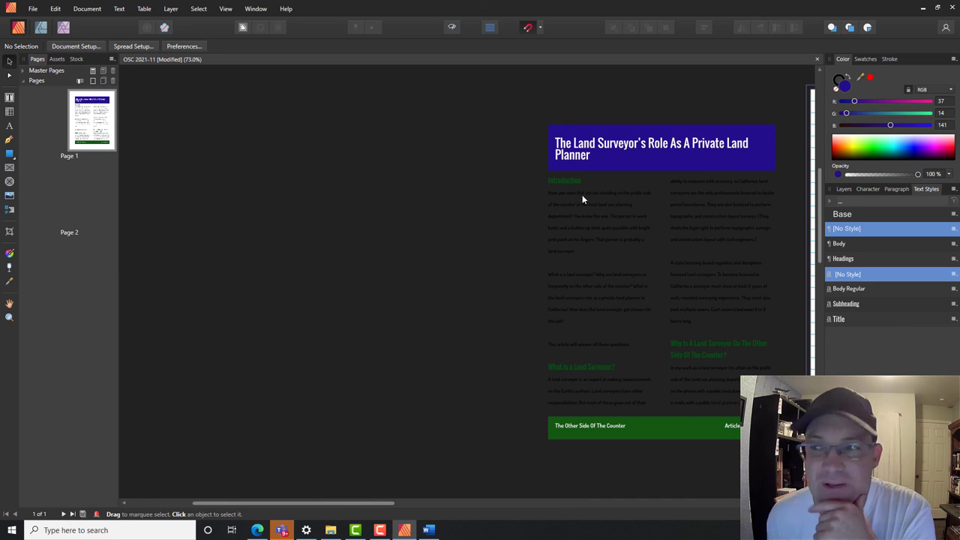
left_click(89, 125)
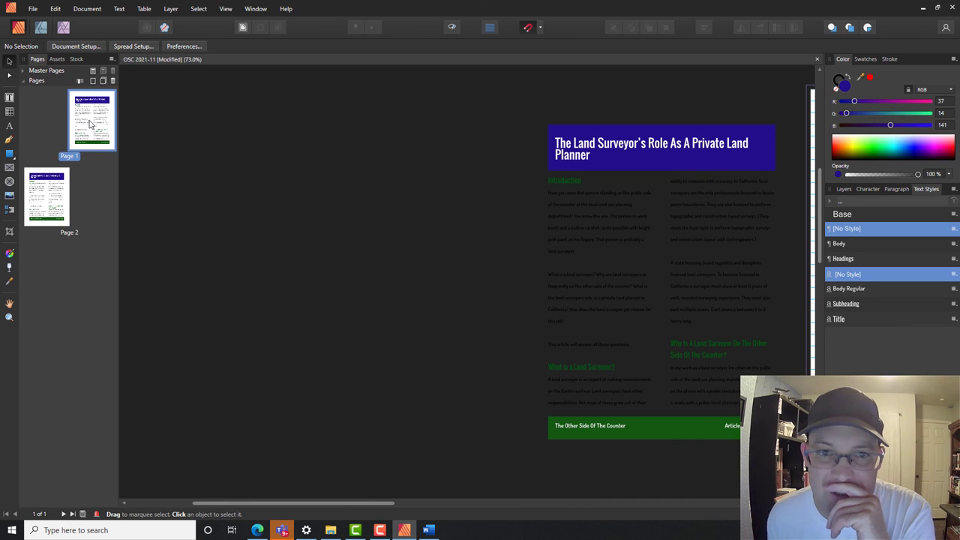
left_click(53, 213)
scroll(627, 194, "down", 5)
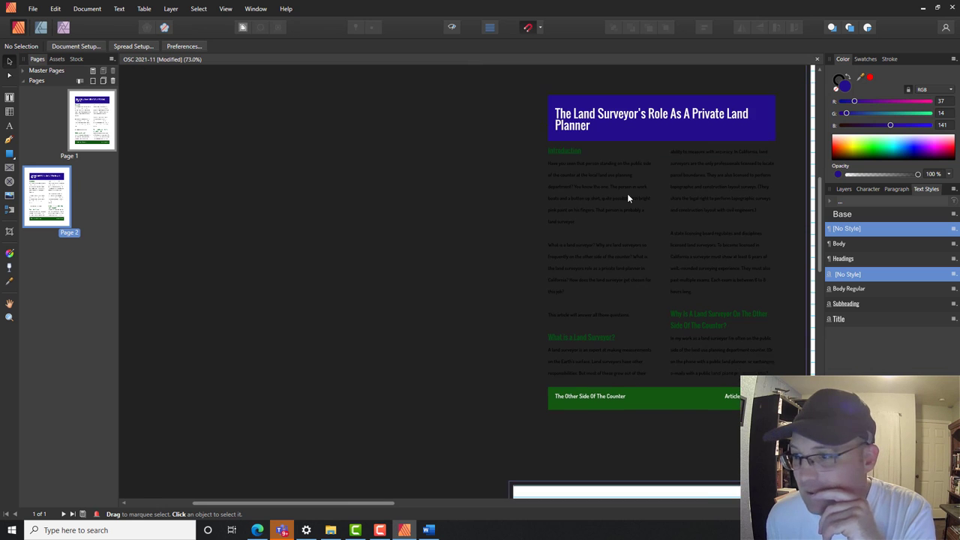
scroll(656, 225, "down", 5)
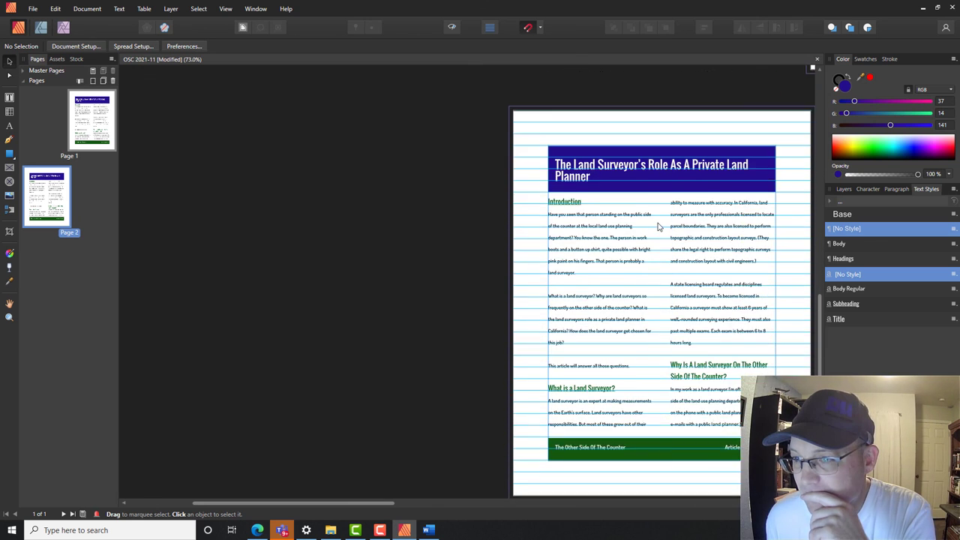
scroll(682, 207, "up", 2)
scroll(682, 208, "right", 6)
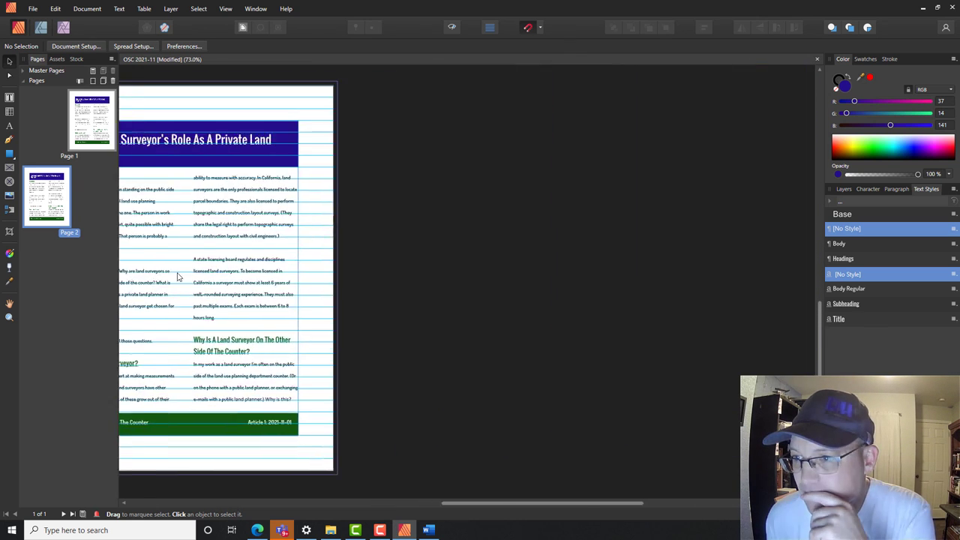
scroll(606, 168, "up", 5)
scroll(608, 172, "up", 5)
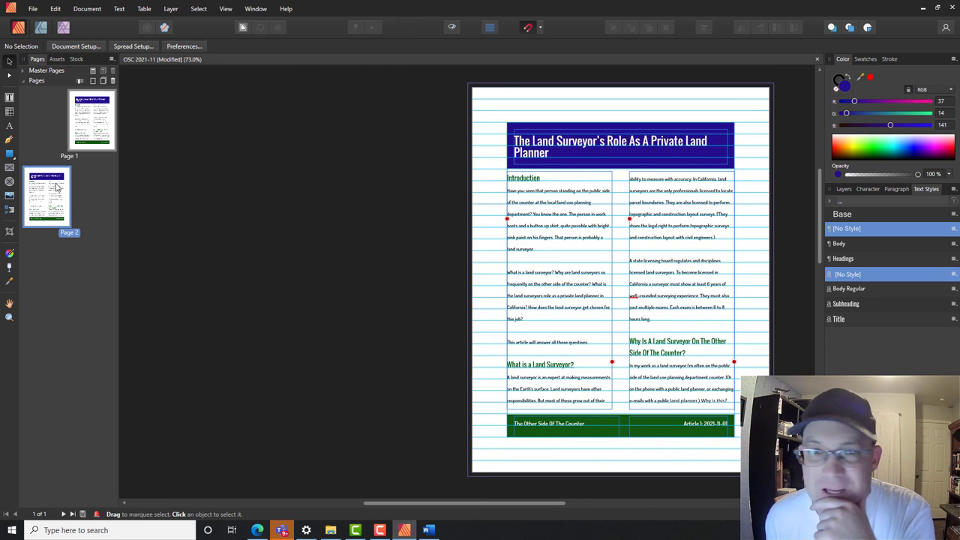
left_click_drag(105, 129, 69, 207)
double_click(39, 216)
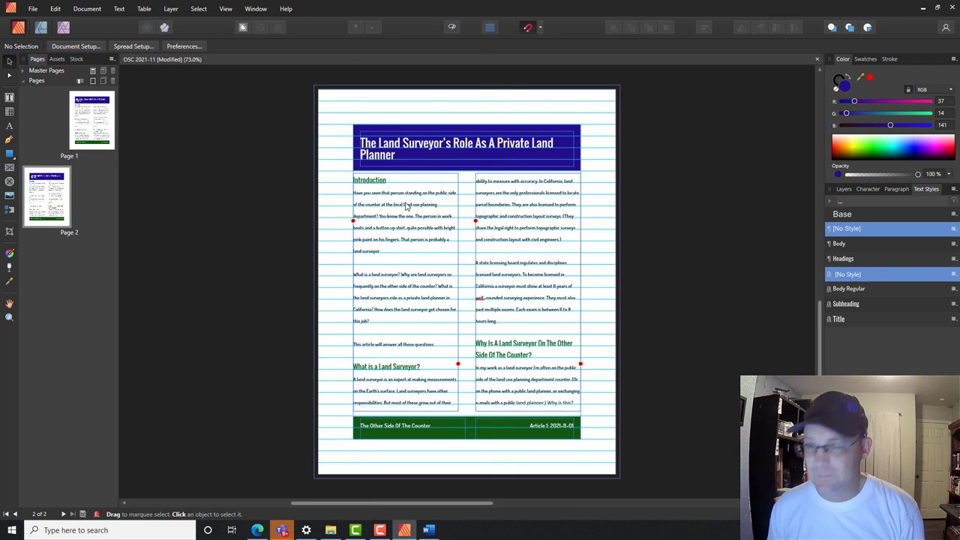
Delete the article title text frame and the blue banner behind it from page 2.
scroll(451, 162, "up", 2)
left_click(466, 161)
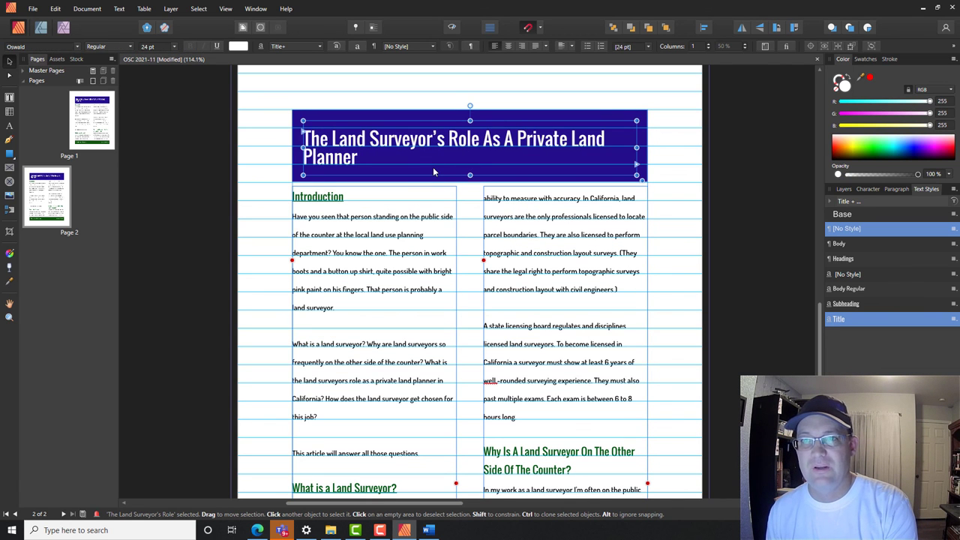
key("Delete")
left_click(433, 172)
key("Delete")
Extend the left and right column text frames on page 2 upward to the page's top margin.
left_click(440, 204)
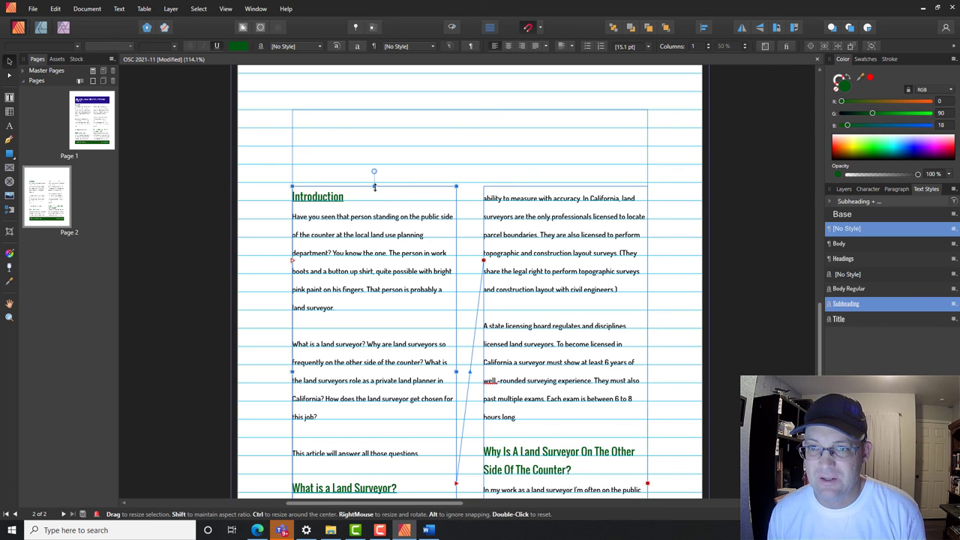
left_click_drag(374, 187, 376, 110)
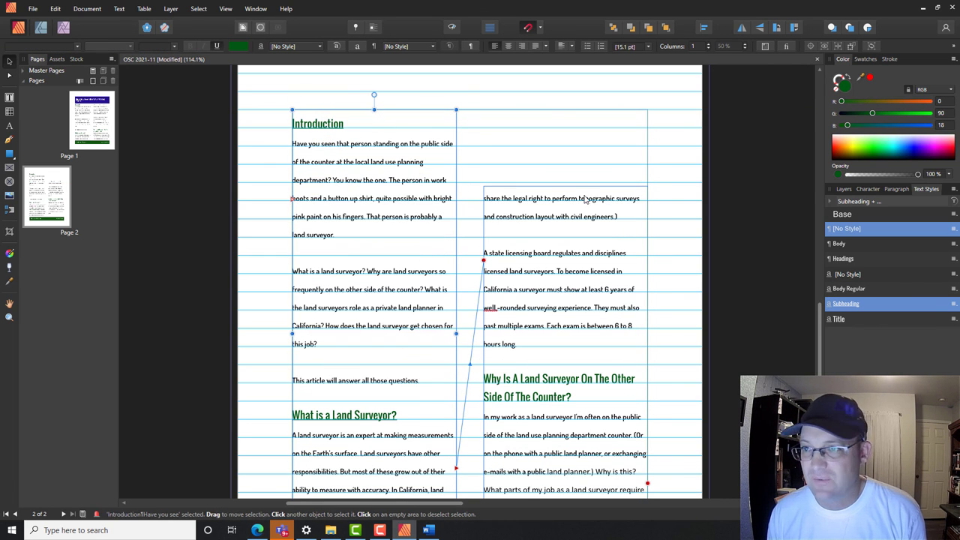
left_click(582, 192)
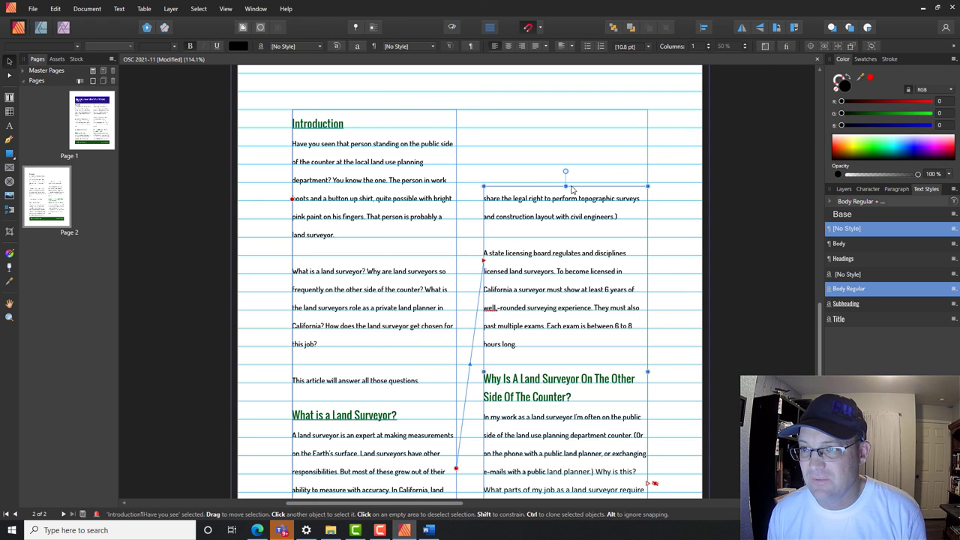
left_click_drag(567, 169, 566, 97)
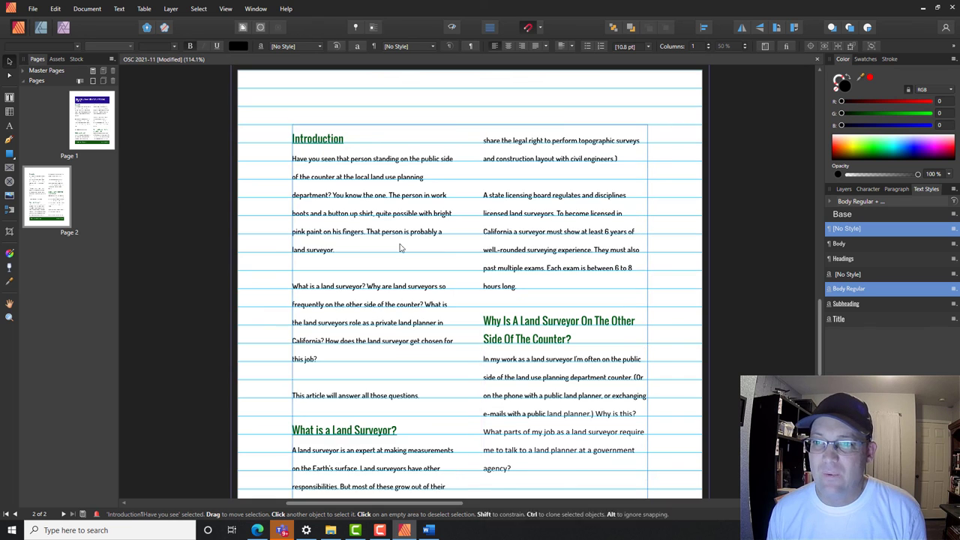
Unlink the right column frame on page 2 from the left column's text flow.
scroll(474, 372, "down", 5)
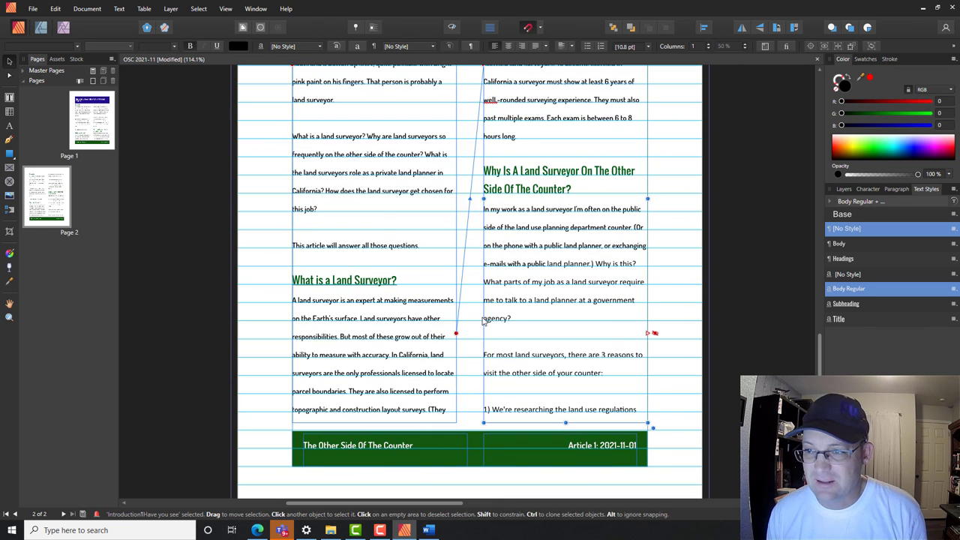
scroll(481, 318, "up", 2)
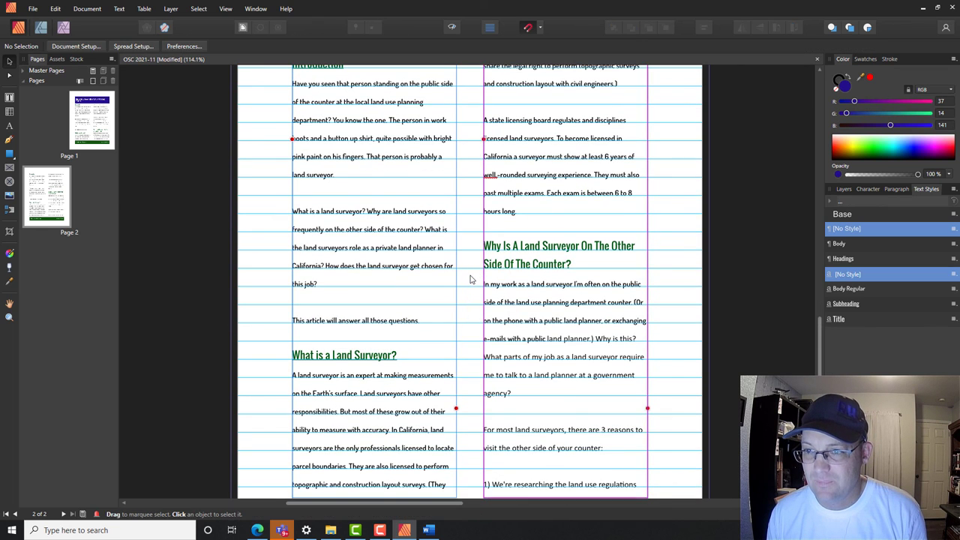
scroll(436, 266, "up", 2)
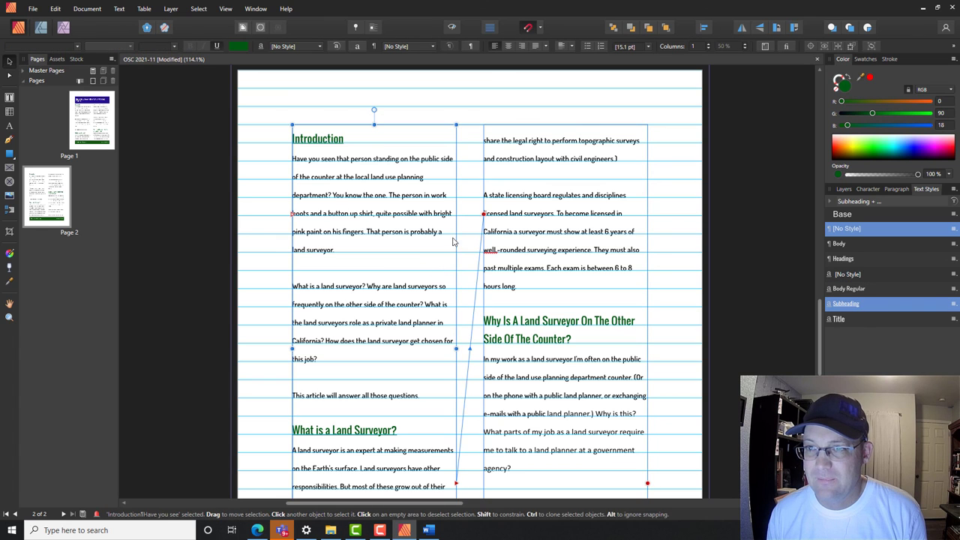
left_click(484, 217)
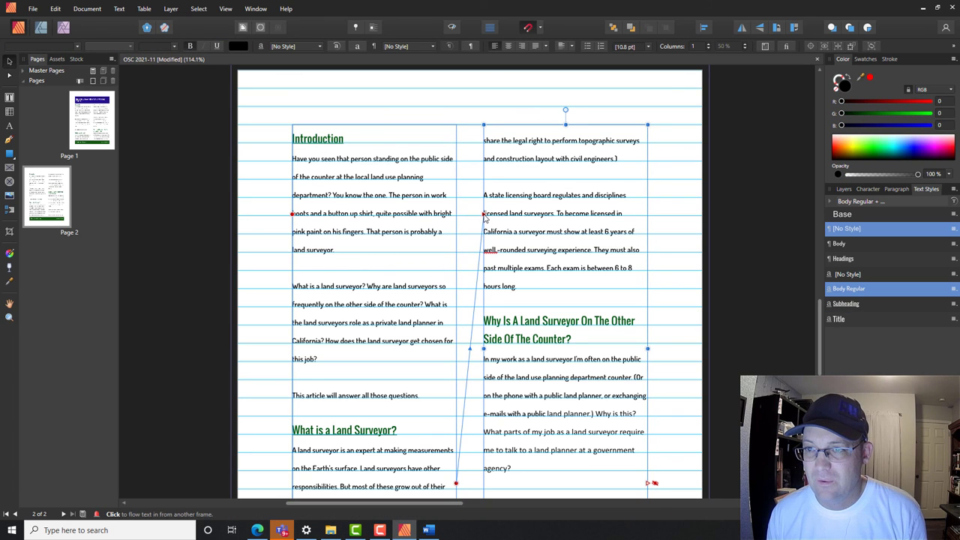
left_click_drag(484, 217, 478, 216)
left_click(479, 218)
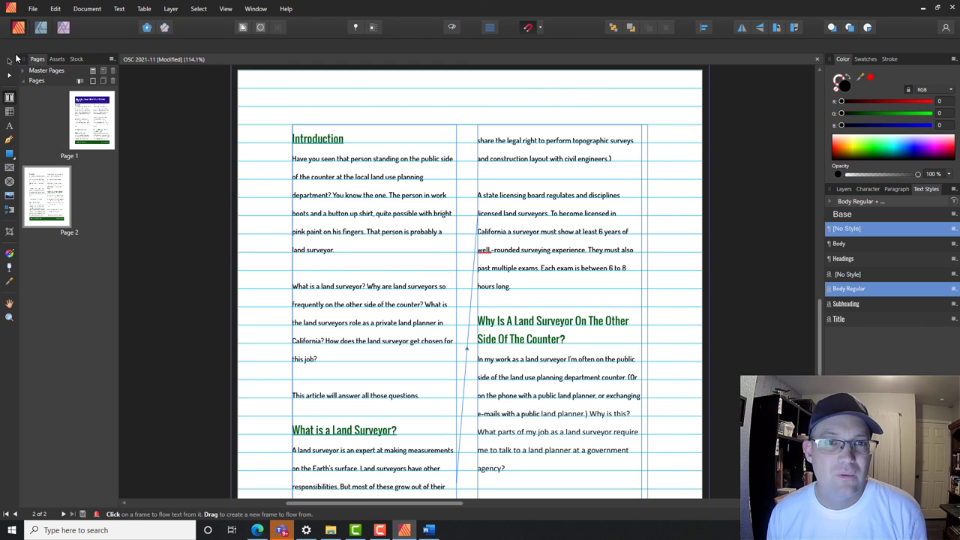
left_click(578, 207)
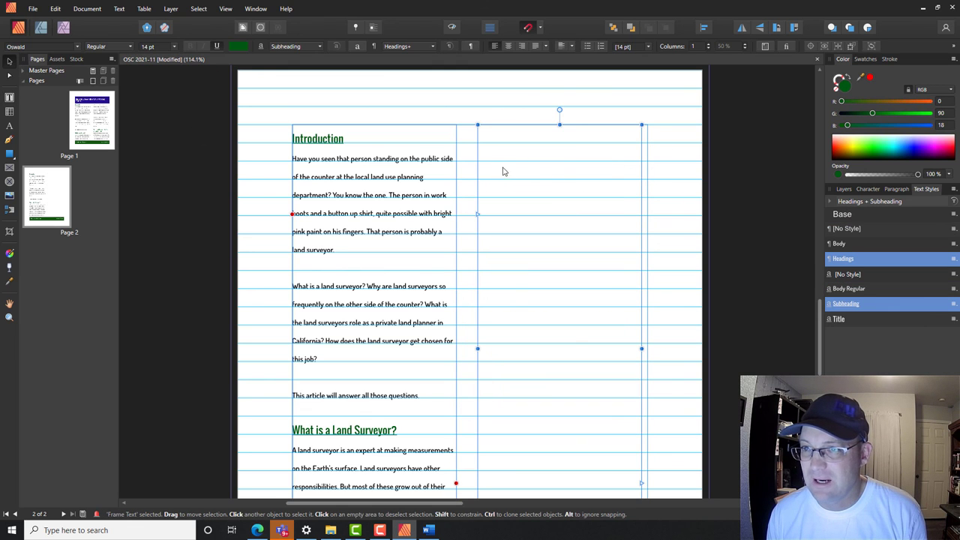
Link the right column text frame on page 1 to flow into the left column frame on page 2.
left_click(424, 195)
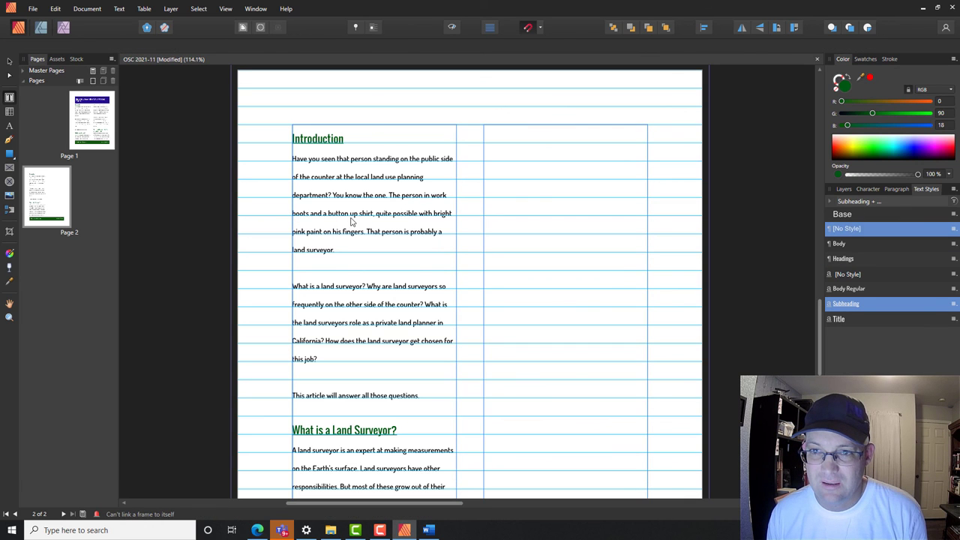
scroll(451, 255, "up", 2)
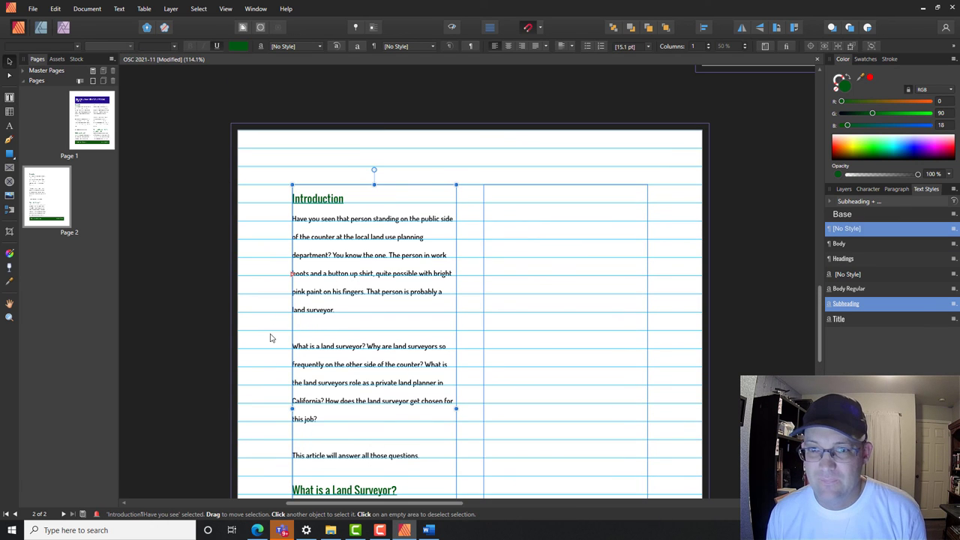
left_click(294, 278)
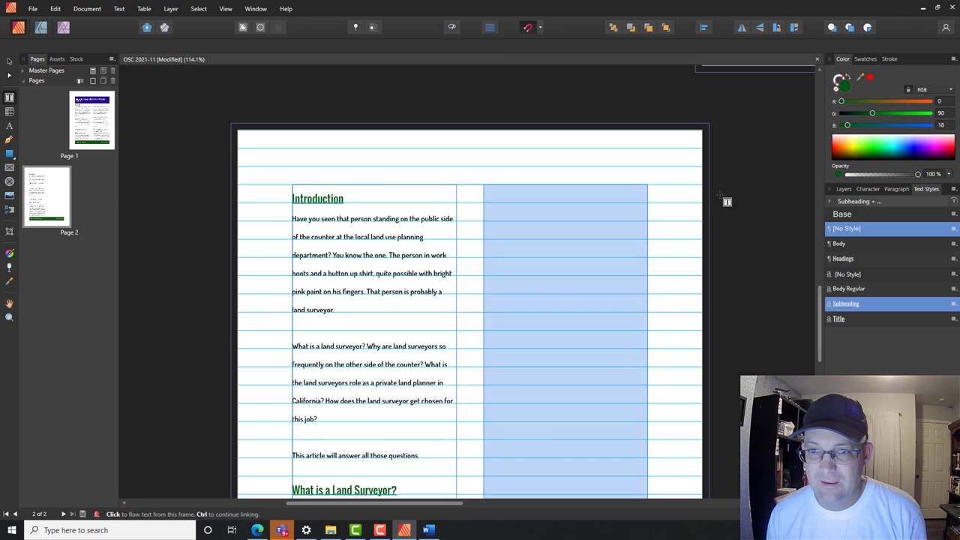
scroll(720, 195, "up", 2)
scroll(718, 184, "up", 4)
scroll(637, 165, "right", 8)
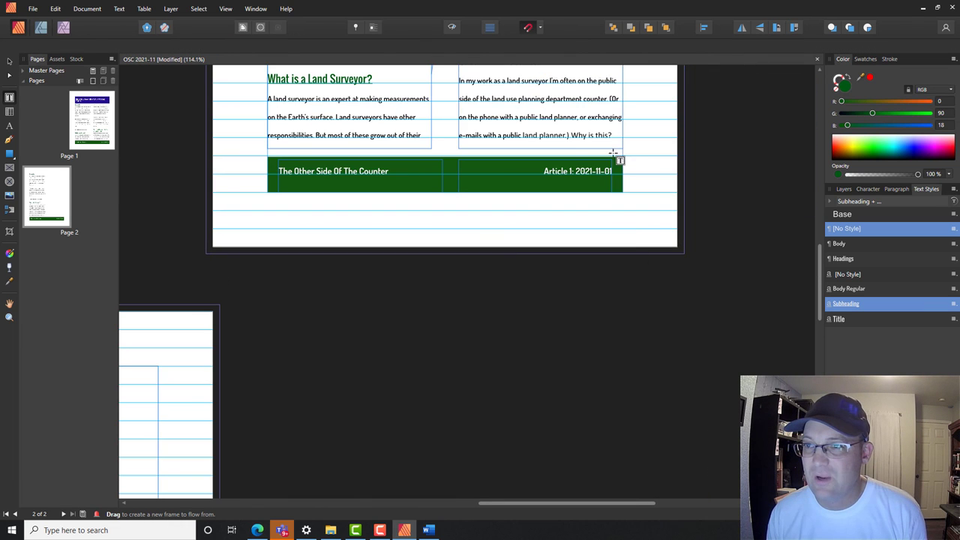
left_click(563, 131)
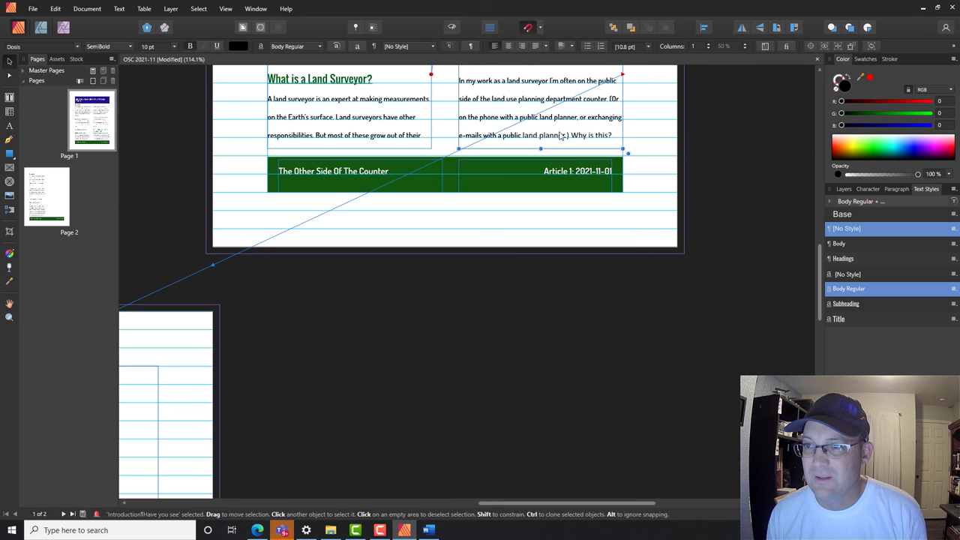
Examine how the article text continues from page 1's right column into page 2's left column.
left_click(517, 335)
scroll(525, 322, "up", 2)
left_click(557, 304)
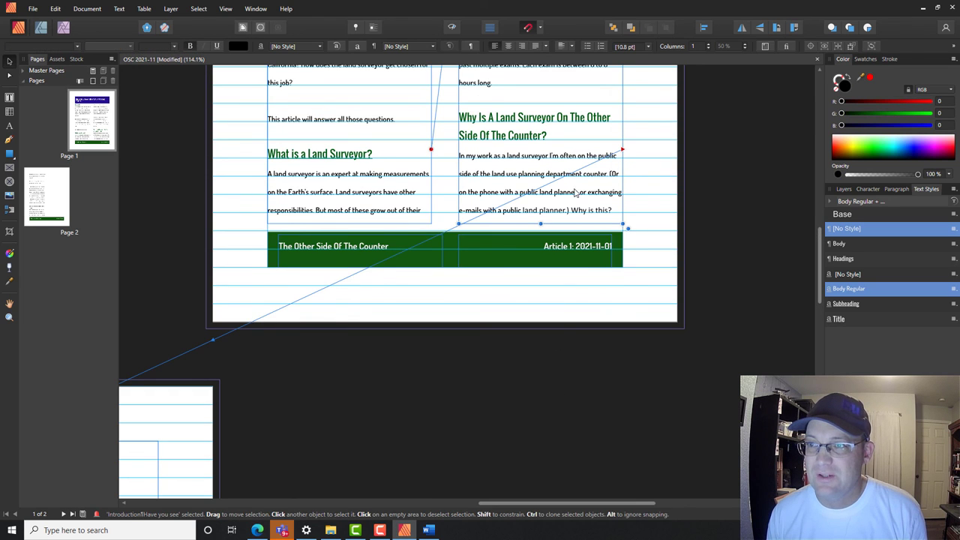
scroll(630, 227, "down", 2)
scroll(593, 255, "down", 2)
scroll(555, 300, "up", 2)
scroll(623, 360, "up", 2)
scroll(698, 375, "left", 4)
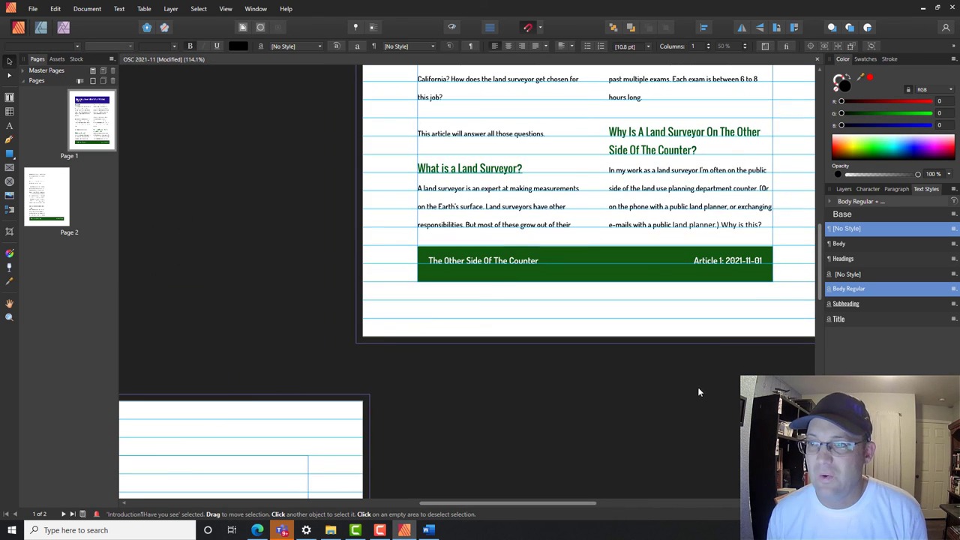
scroll(712, 164, "down", 10)
scroll(638, 150, "left", 5)
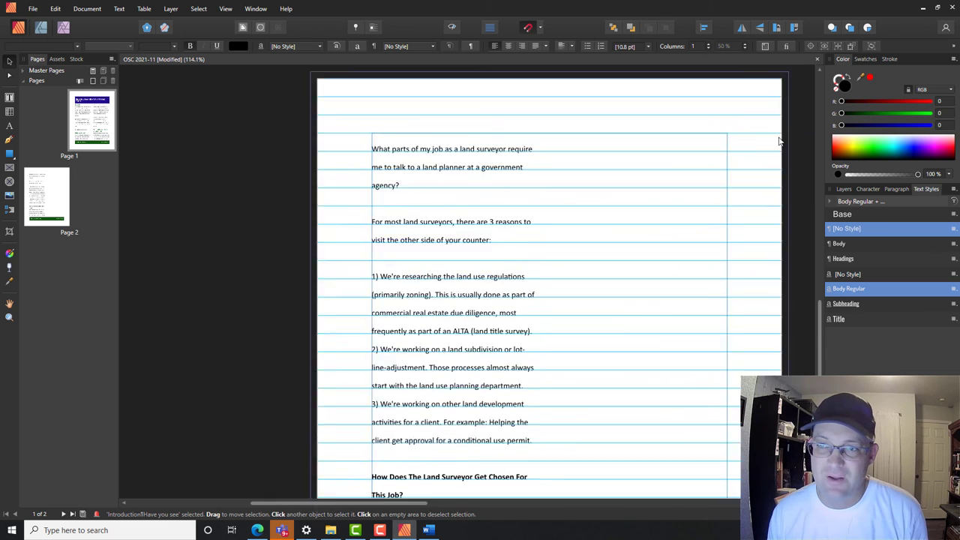
scroll(580, 222, "down", 4)
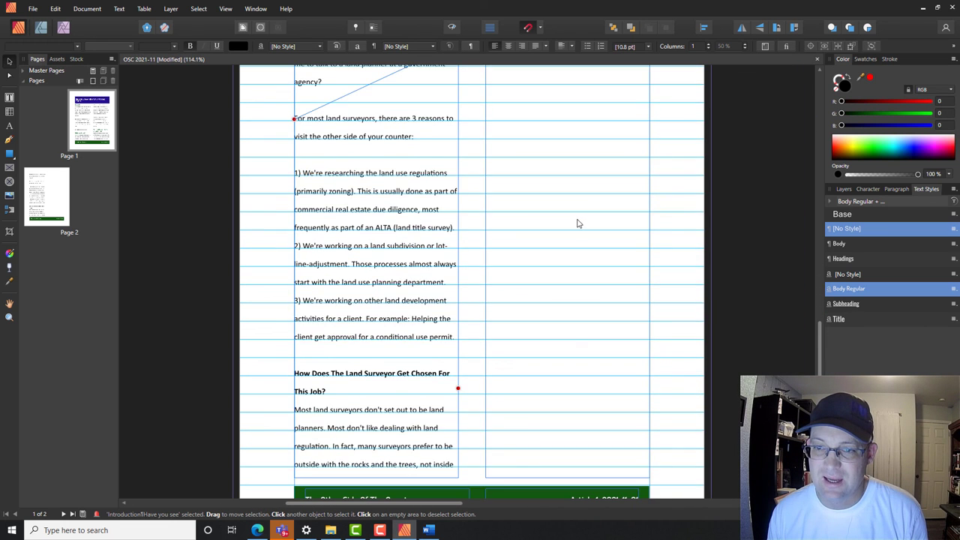
Link the left column frame on page 2 to flow into the right column frame on the same page.
scroll(466, 296, "up", 2)
left_click(465, 354)
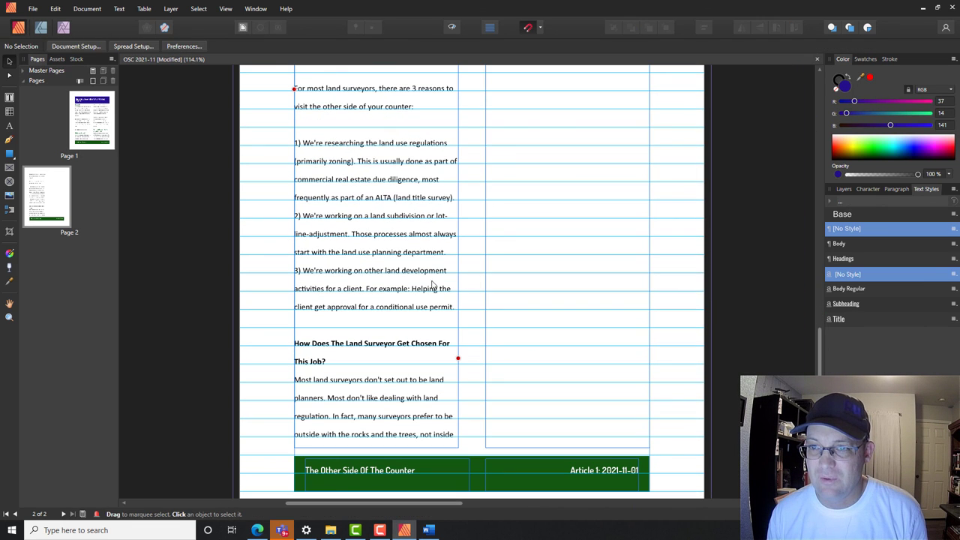
left_click(463, 361)
left_click(553, 339)
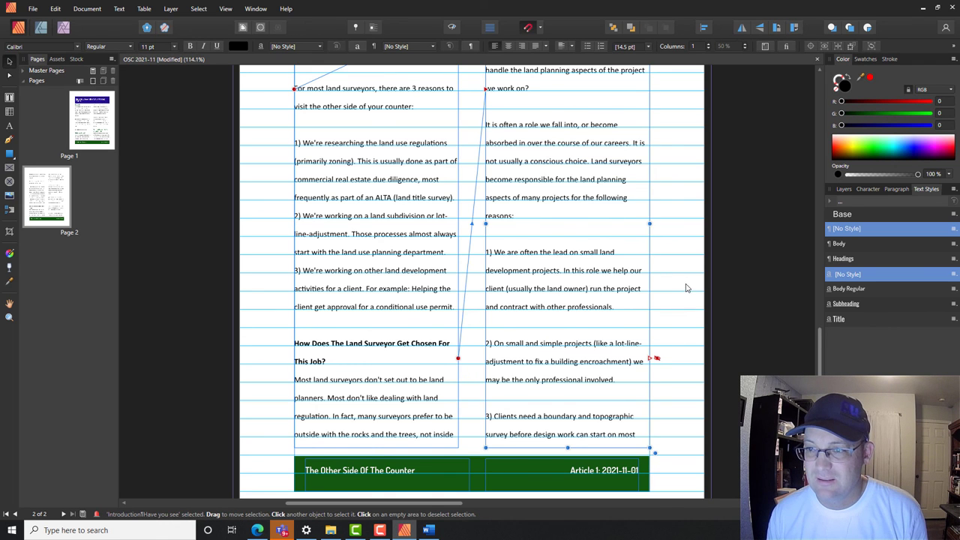
scroll(688, 285, "down", 2)
scroll(578, 231, "up", 6)
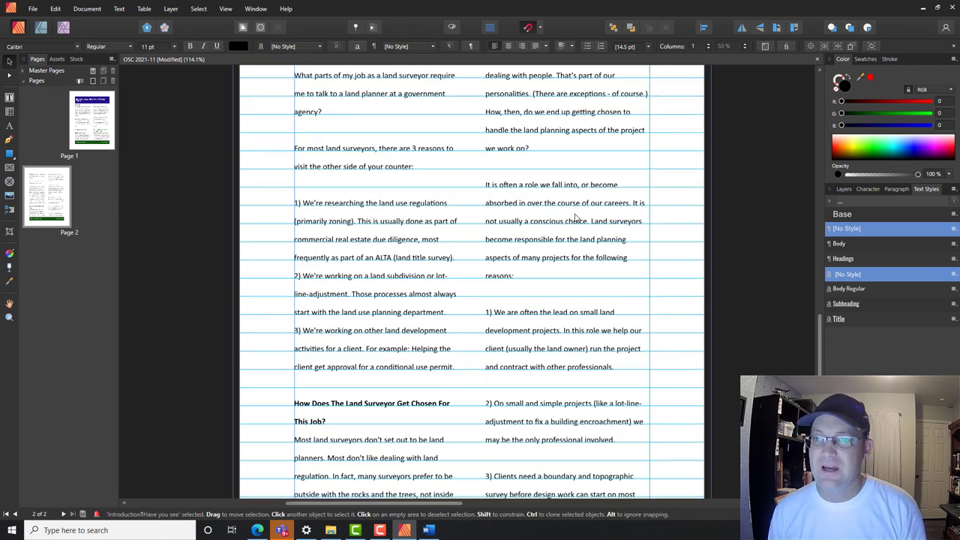
scroll(578, 232, "down", 2)
scroll(579, 232, "down", 2)
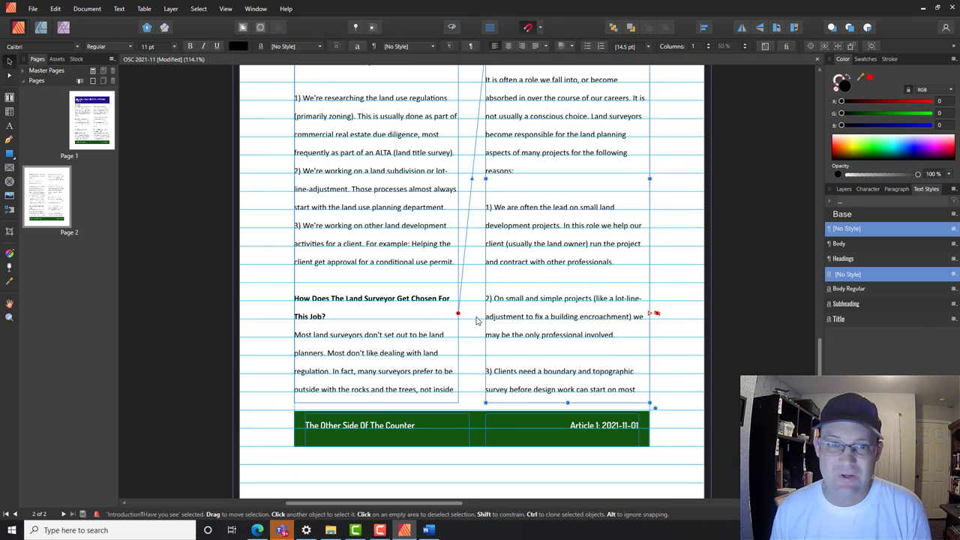
Duplicate page 2 and link page 2's right column frame to flow into page 3's left column frame.
right_click(60, 192)
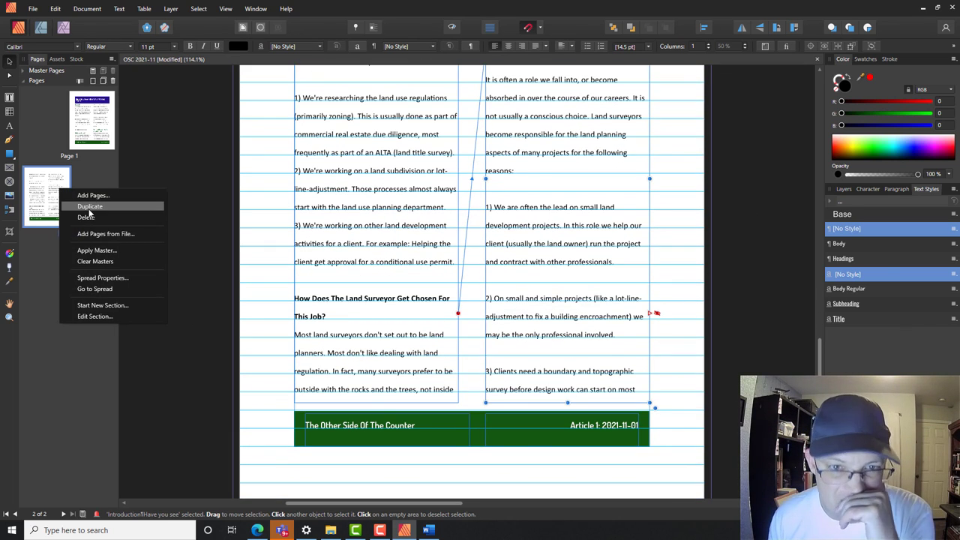
left_click(90, 208)
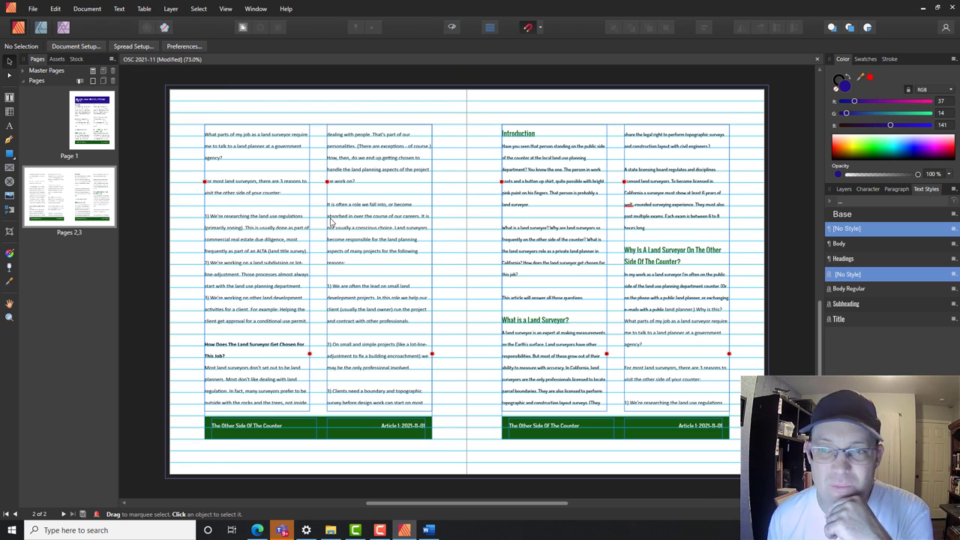
left_click(571, 277)
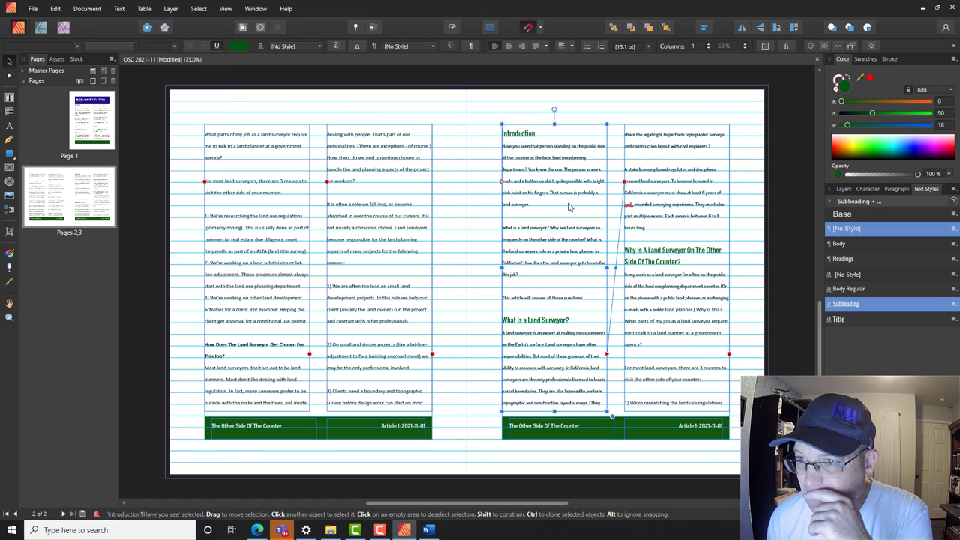
left_click(502, 185)
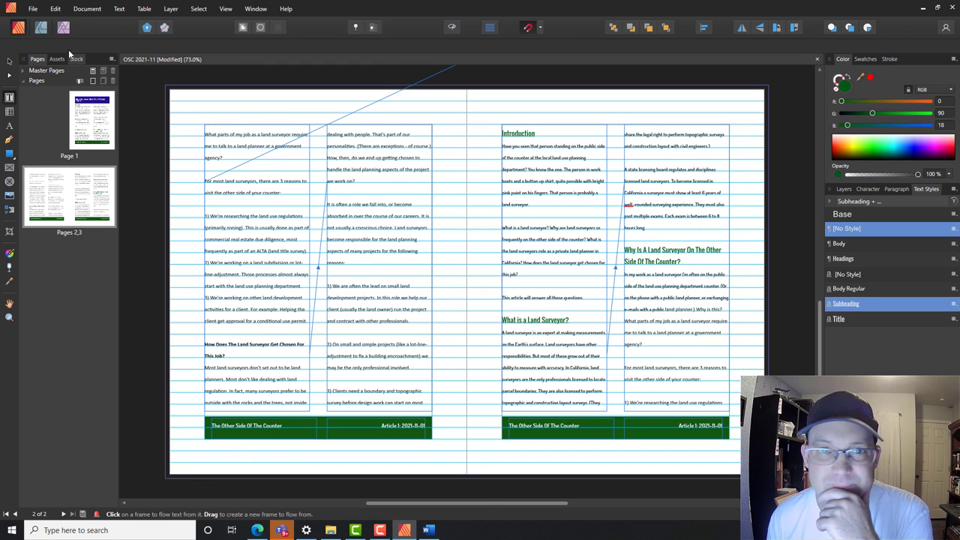
left_click(423, 236)
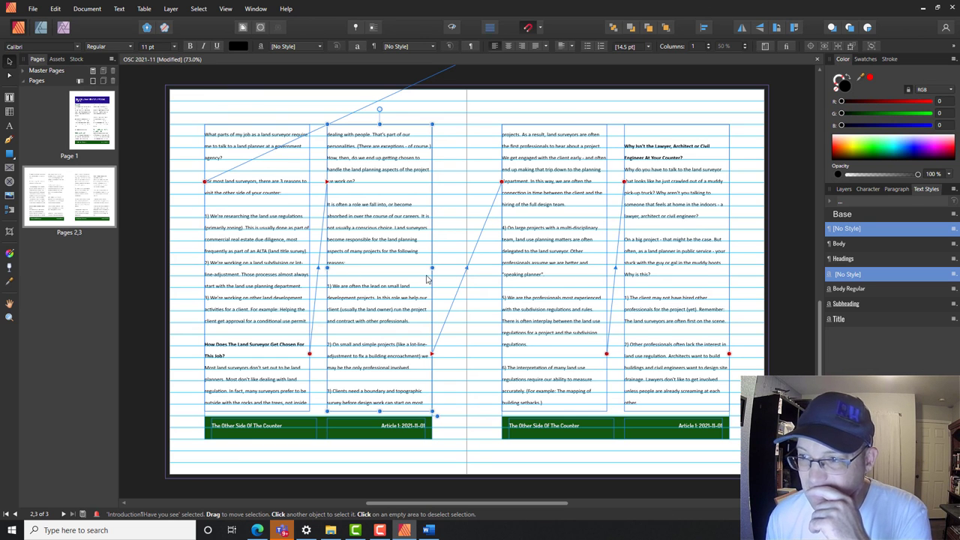
Duplicate the spread of pages 2 and 3 and open the copy, pages 4 and 5, for editing.
right_click(99, 204)
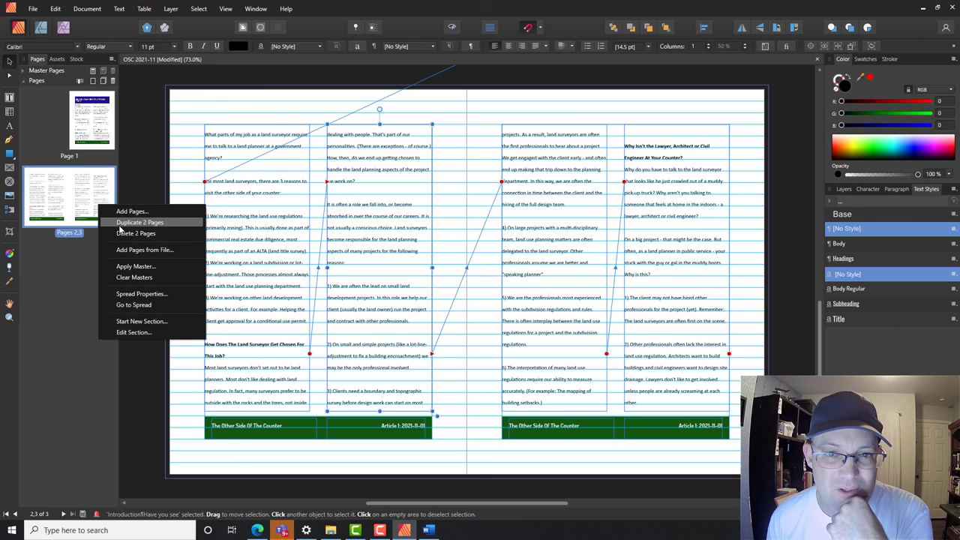
left_click(119, 223)
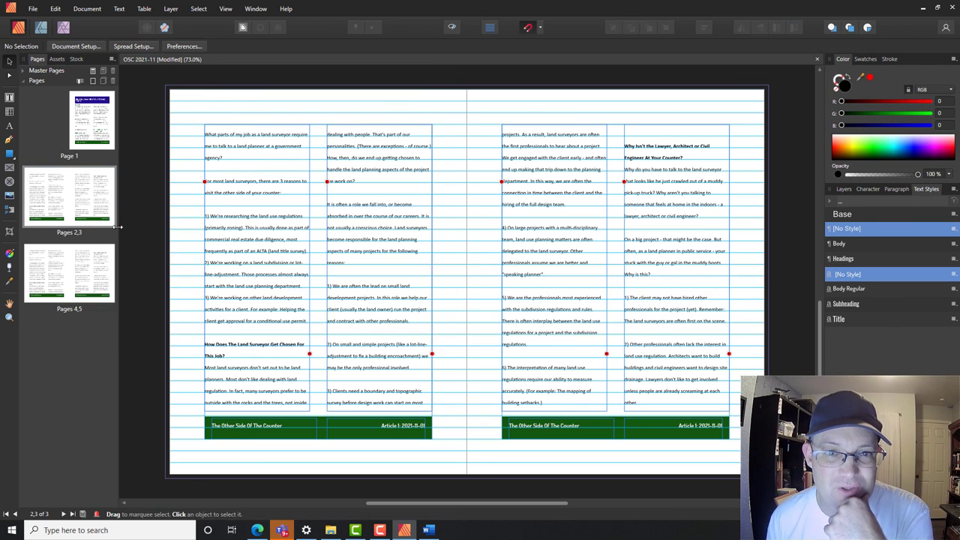
left_click(65, 298)
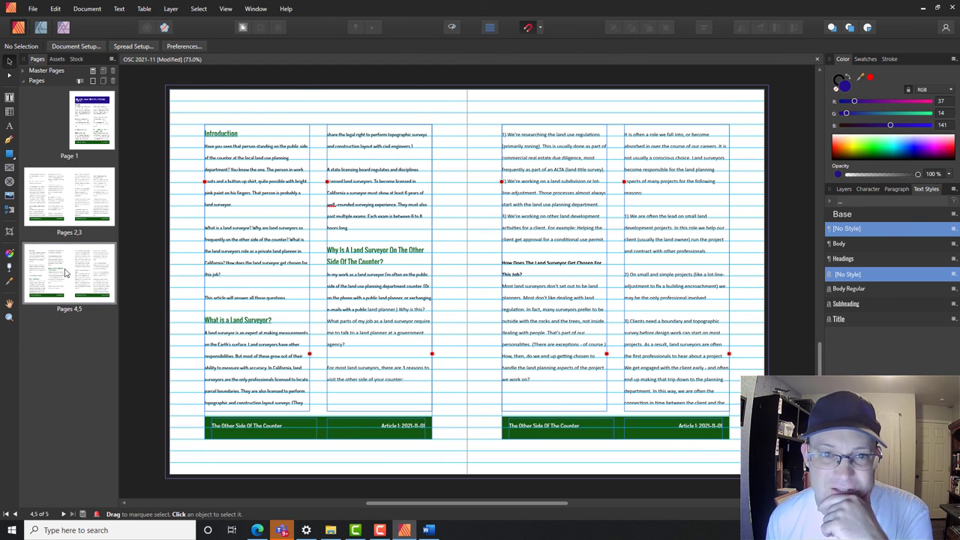
left_click(75, 270)
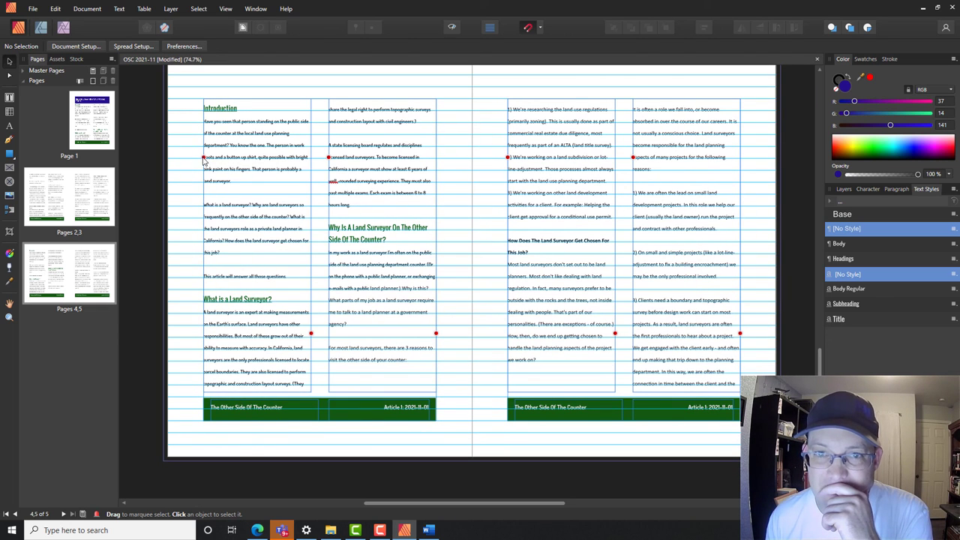
Link the right column frame on page 3 to flow into the left column frame on page 4.
left_click(204, 160)
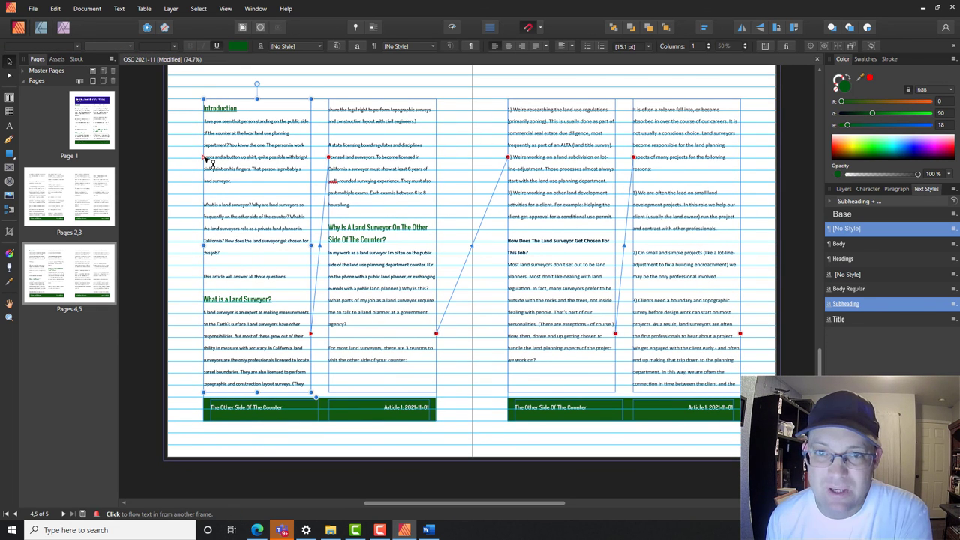
left_click(205, 160)
scroll(698, 180, "up", 3)
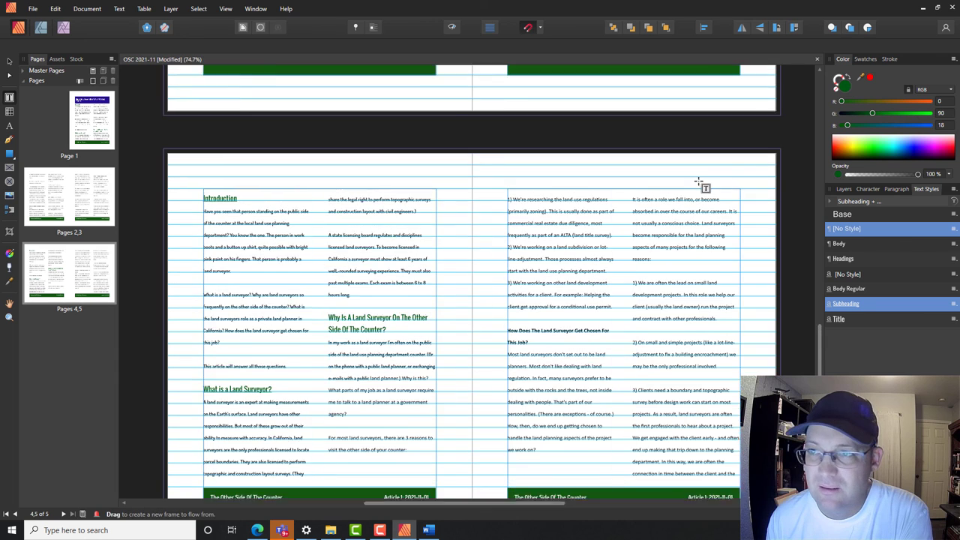
left_click(696, 134)
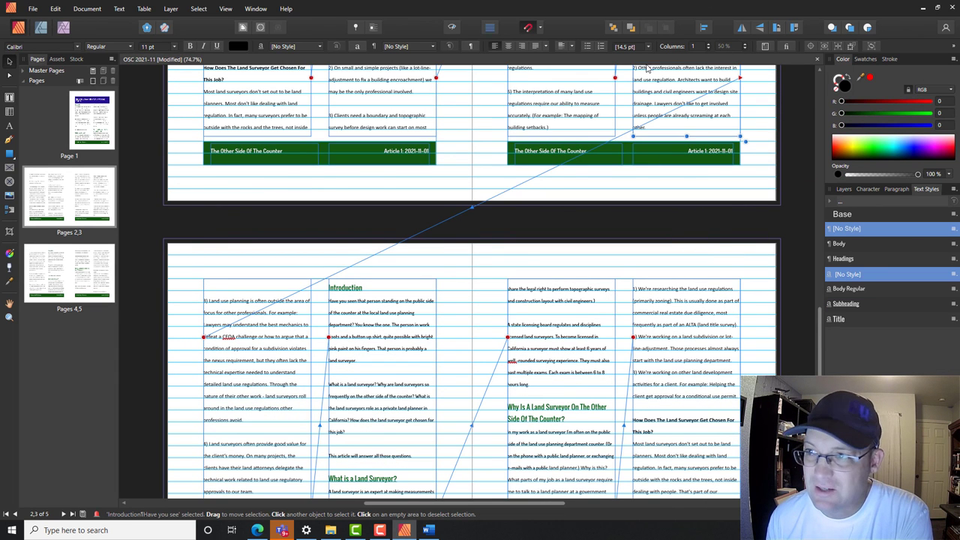
scroll(606, 324, "down", 5)
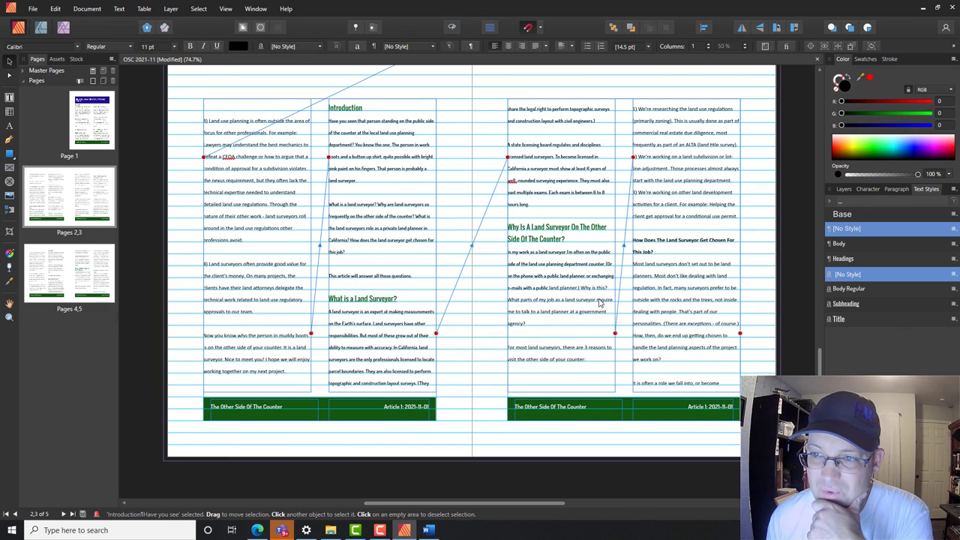
scroll(504, 320, "down", 1)
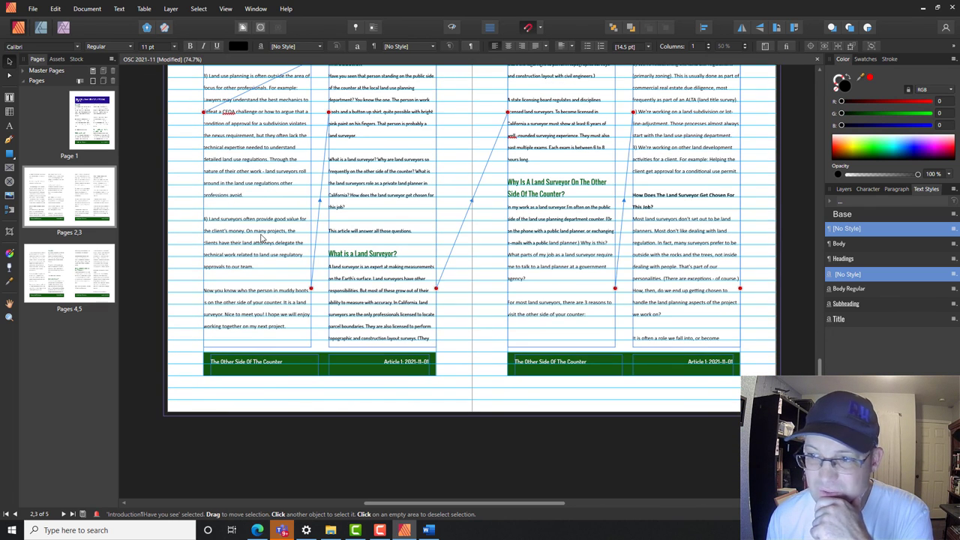
Duplicate the spread of pages 4 and 5 and select page 7 in the new spread.
right_click(78, 285)
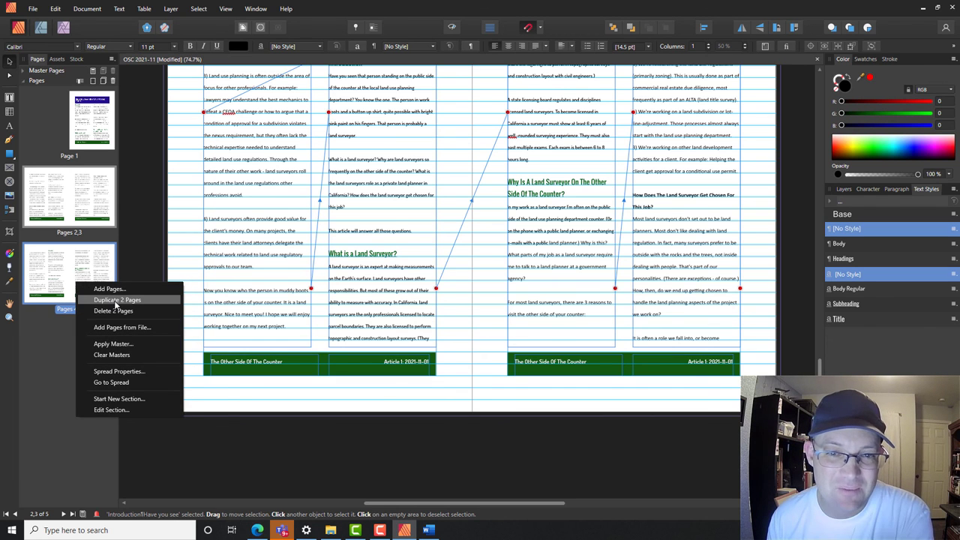
left_click(114, 300)
left_click(82, 349)
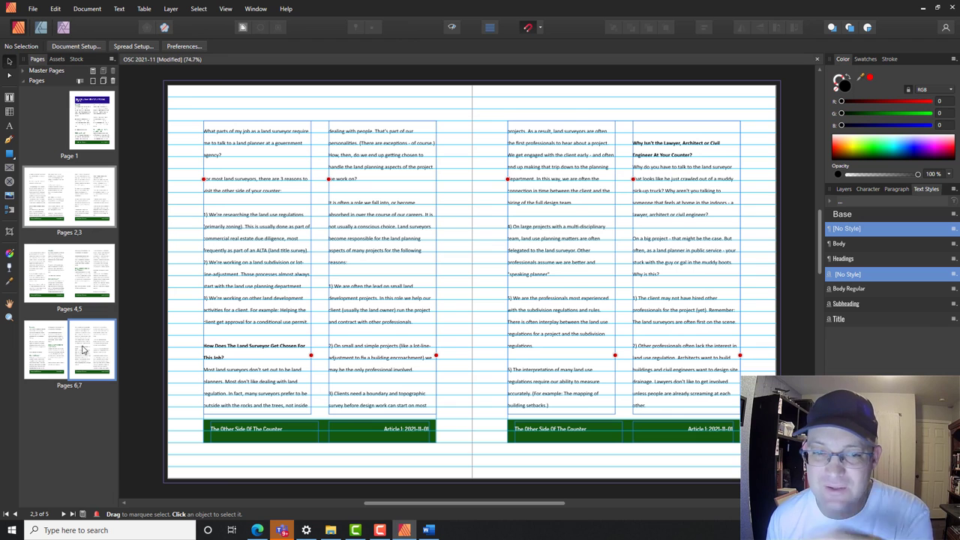
Examine the text flow between the spread of pages 2 and 3 and the spread of pages 4 and 5.
scroll(432, 235, "down", 1)
scroll(521, 240, "down", 5)
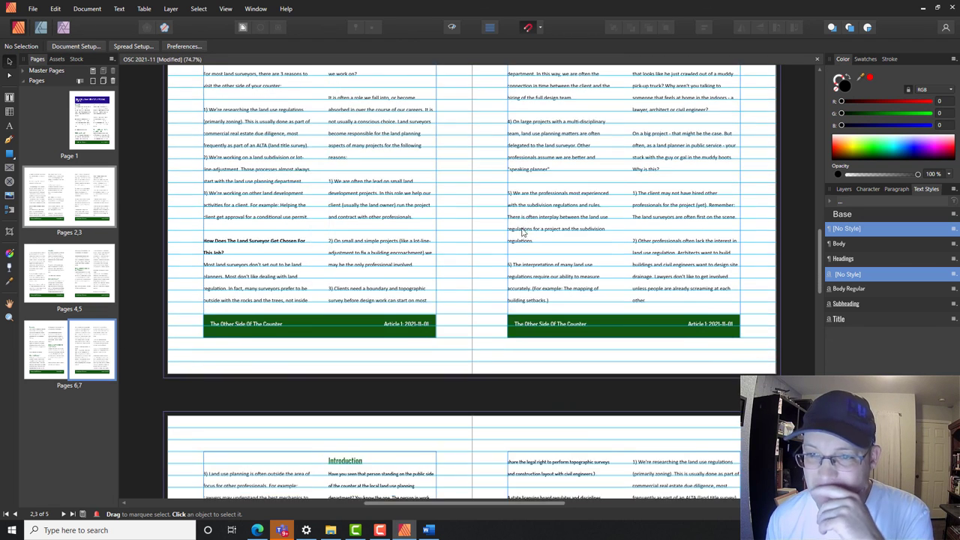
scroll(226, 315, "down", 3)
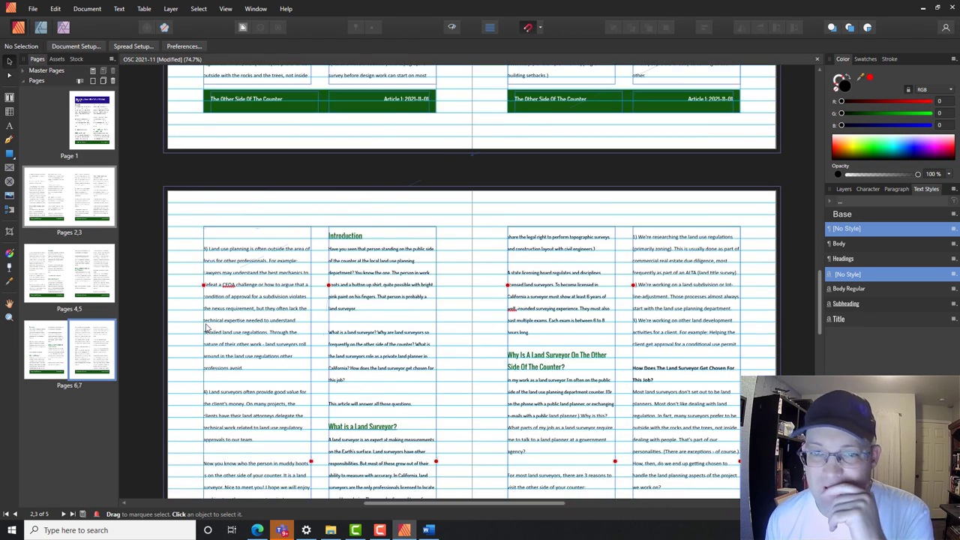
left_click(215, 300)
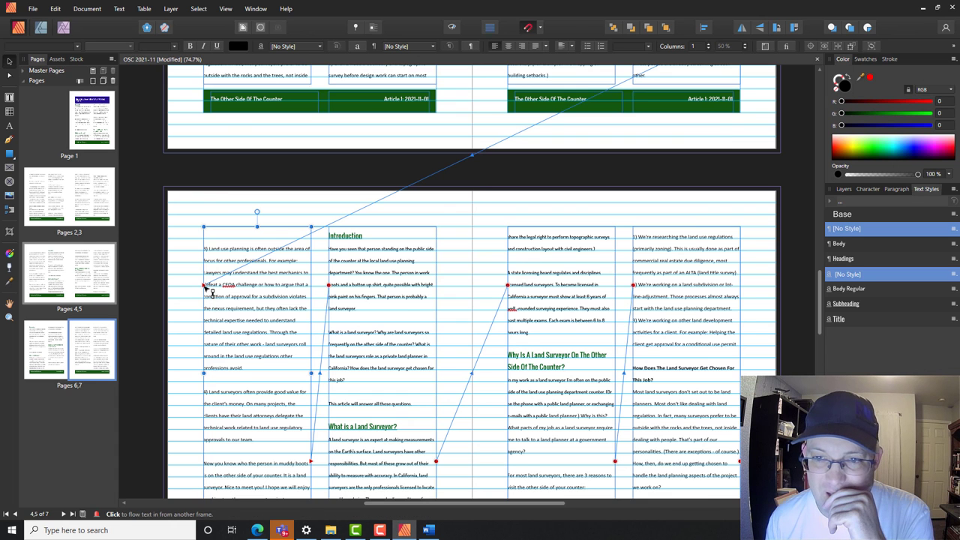
scroll(643, 287, "up", 1)
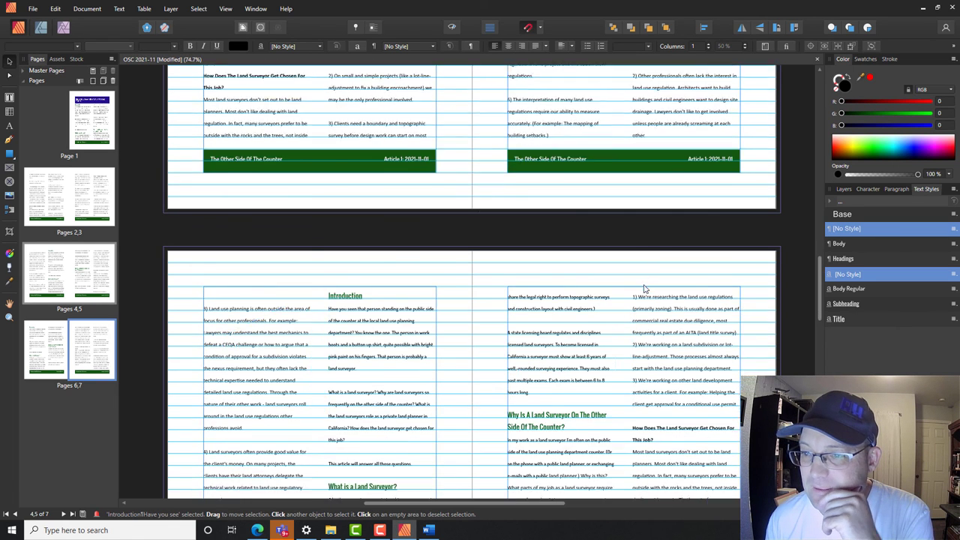
scroll(644, 288, "up", 3)
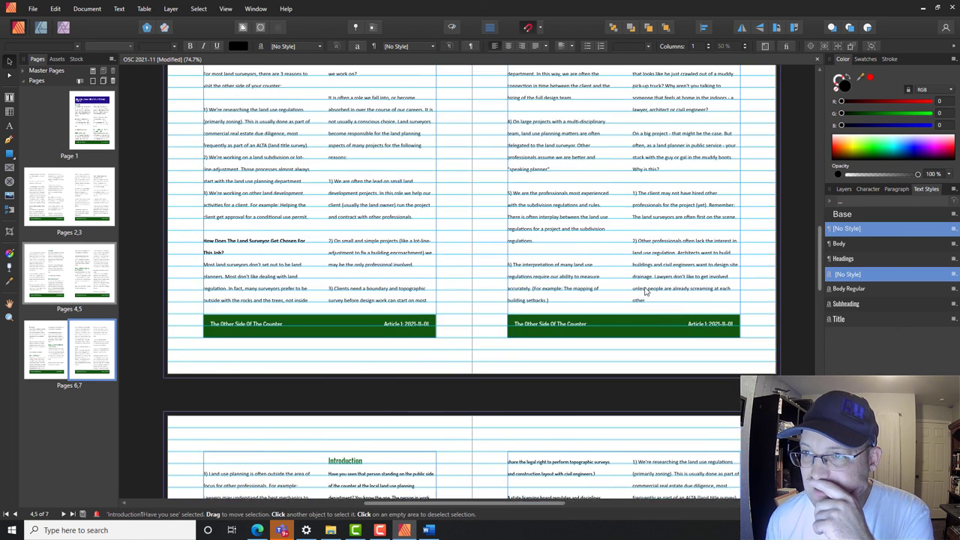
scroll(645, 293, "up", 5)
scroll(643, 296, "down", 5)
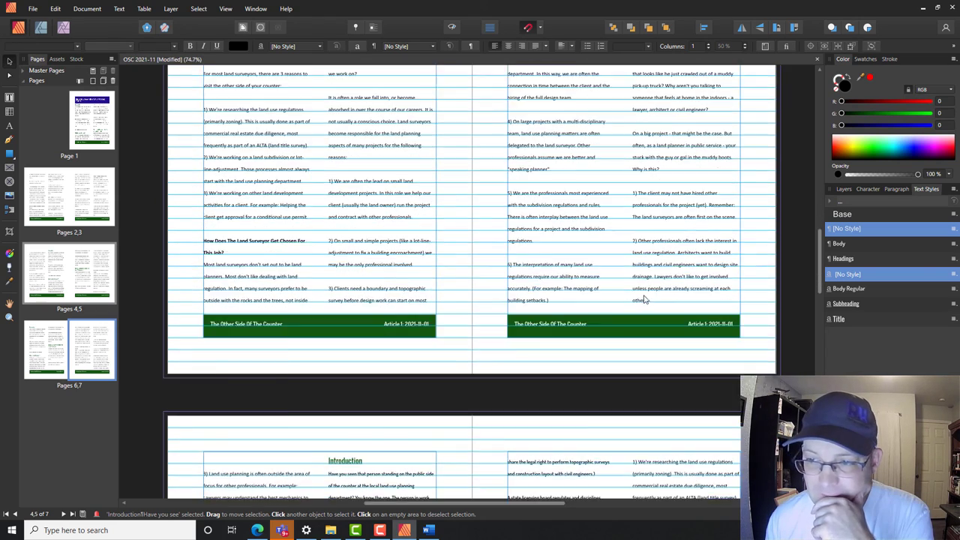
scroll(643, 300, "down", 2)
left_click(42, 361)
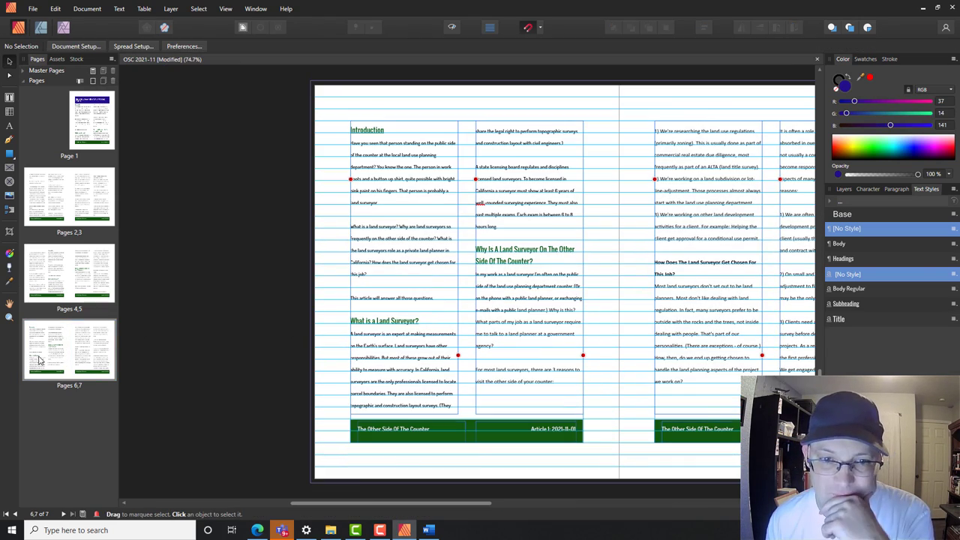
left_click(350, 179)
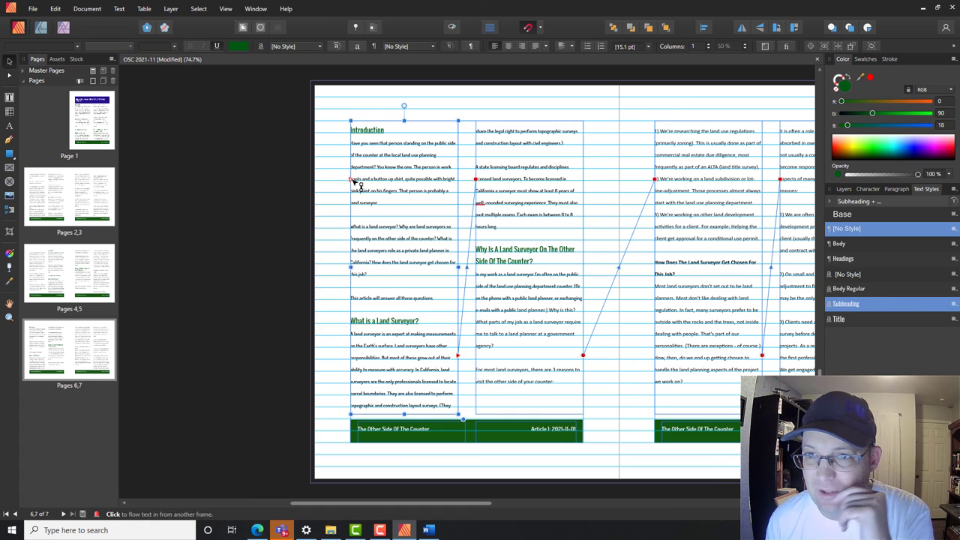
scroll(384, 260, "up", 1)
scroll(606, 178, "up", 1)
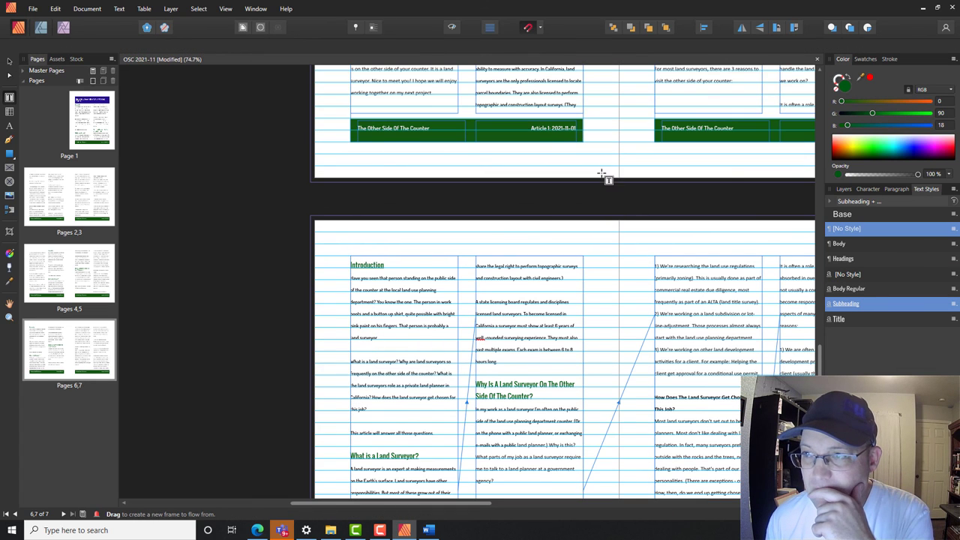
scroll(498, 227, "right", 3)
scroll(255, 235, "down", 1)
left_click(257, 235)
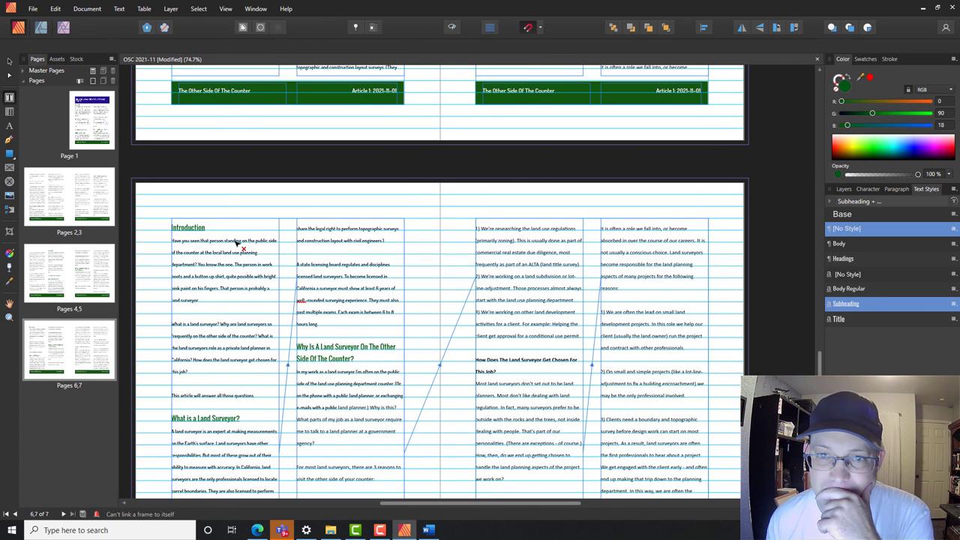
scroll(525, 180, "up", 2)
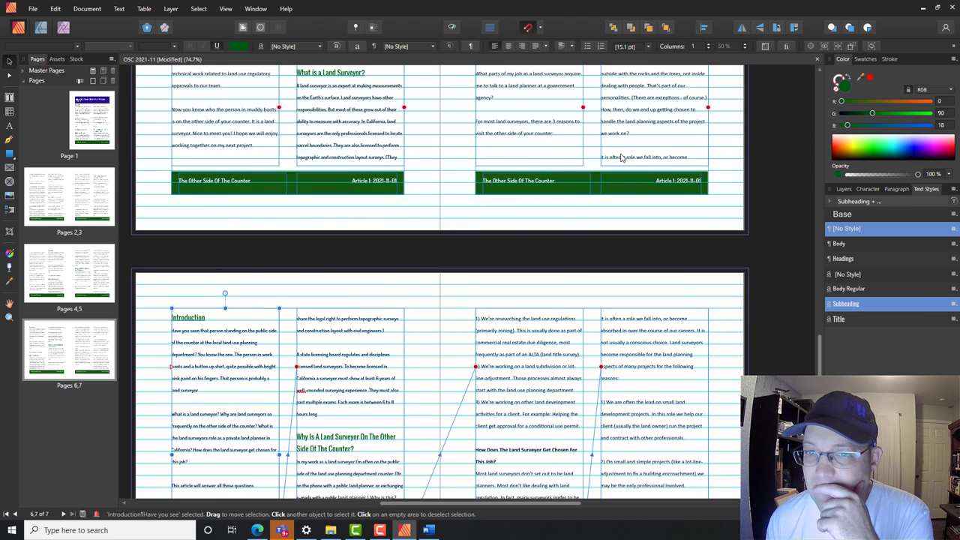
Link the right column frame on page 5 to flow into the left column frame on page 6.
left_click(621, 158)
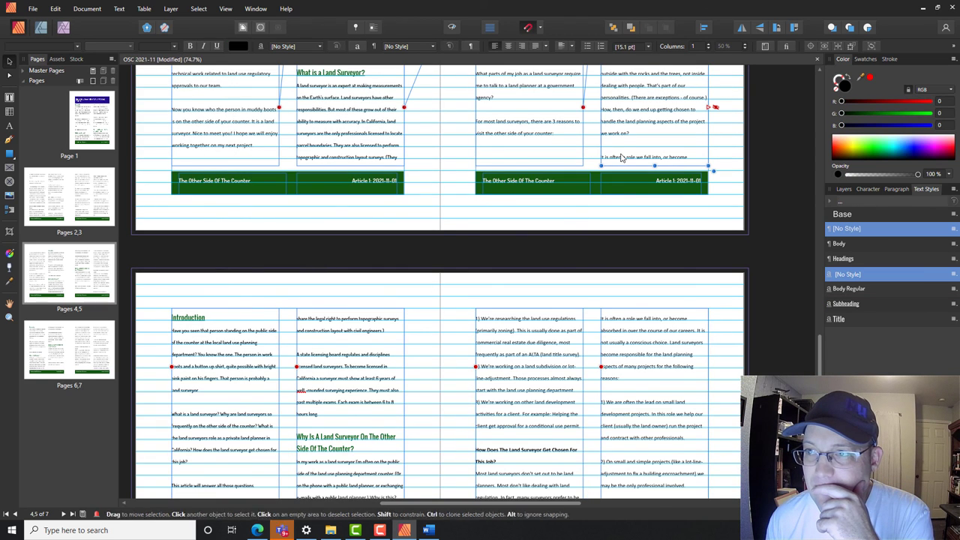
left_click(710, 109)
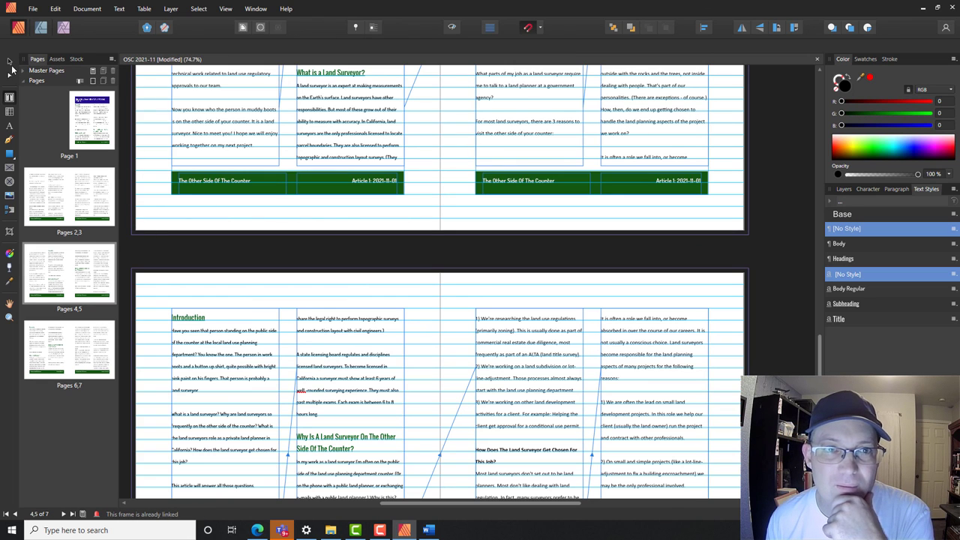
left_click(678, 129)
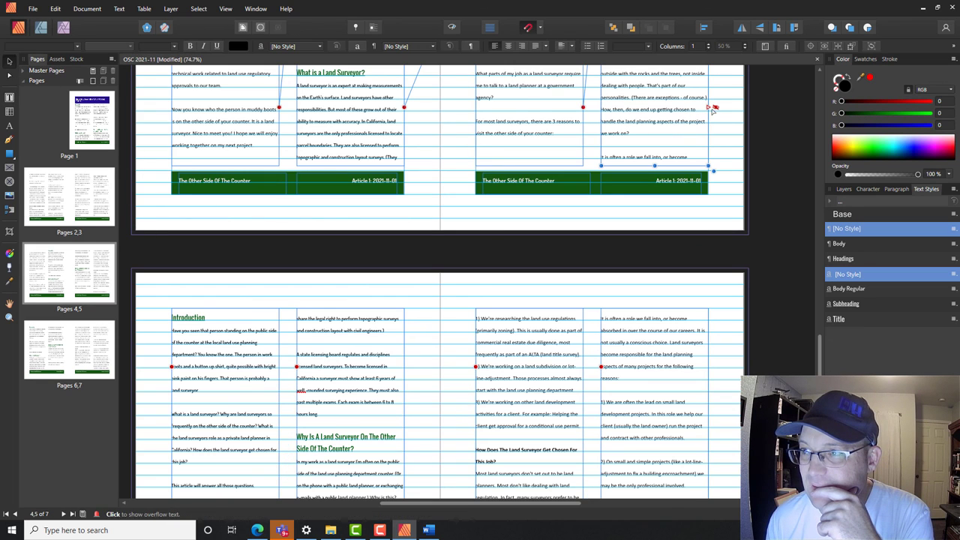
left_click(715, 111)
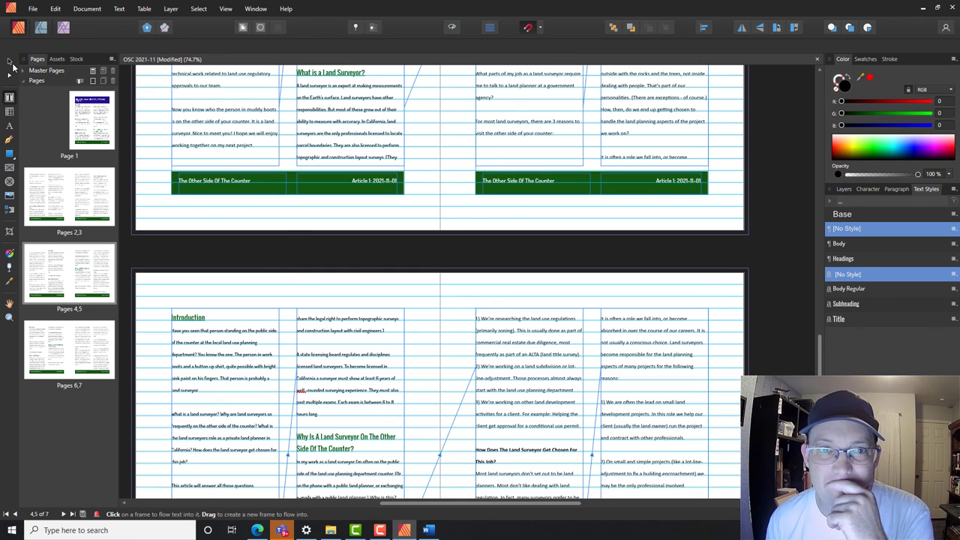
left_click(698, 105)
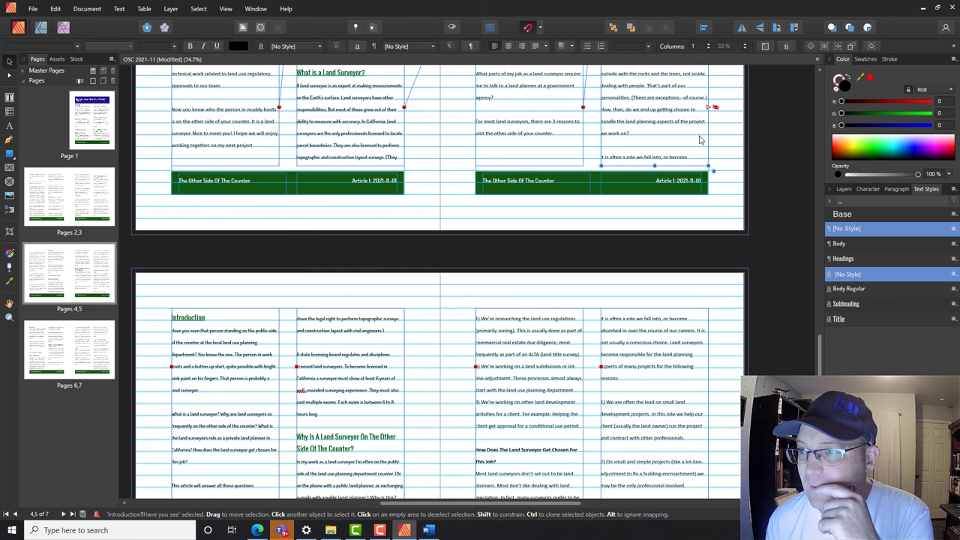
scroll(700, 139, "up", 2)
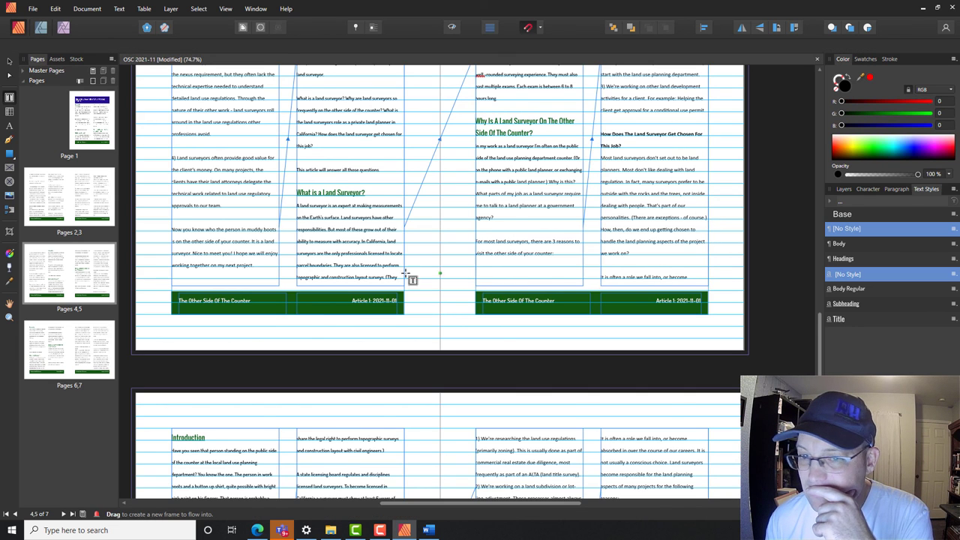
scroll(411, 279, "down", 2)
left_click(247, 456)
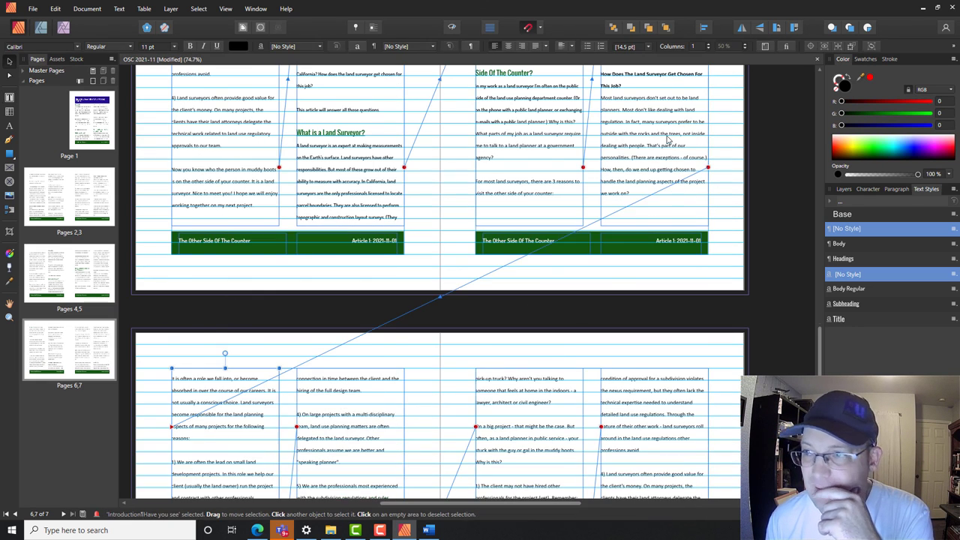
Delete the repeated "Introduction" heading and its first paragraph below the article's closing paragraph in the right column of page 7.
scroll(668, 139, "down", 2)
scroll(553, 263, "down", 6)
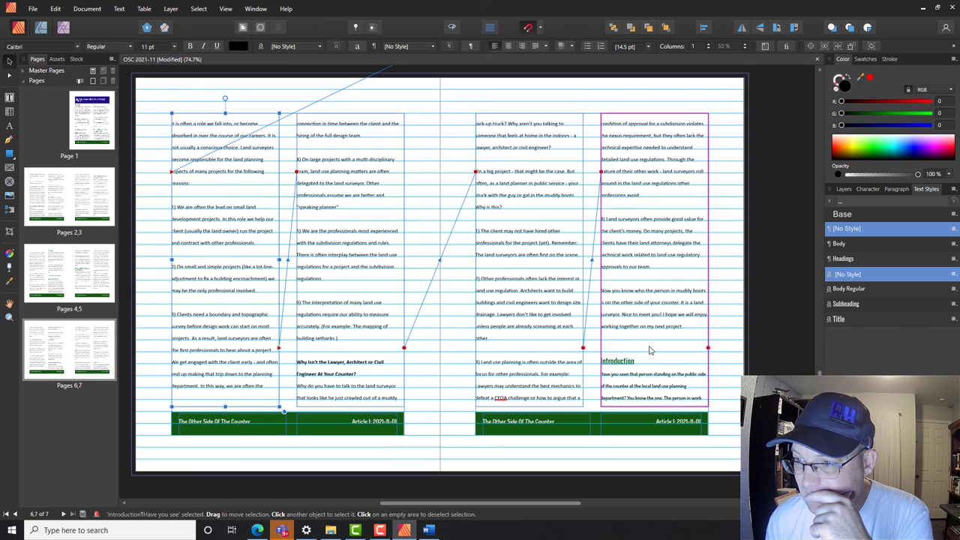
scroll(651, 350, "down", 6)
scroll(651, 351, "up", 6)
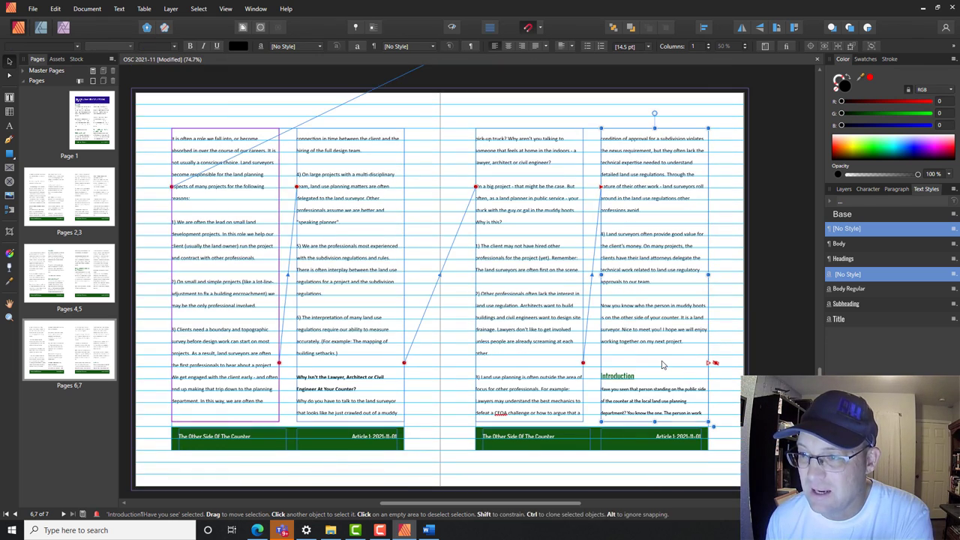
left_click_drag(601, 376, 682, 425)
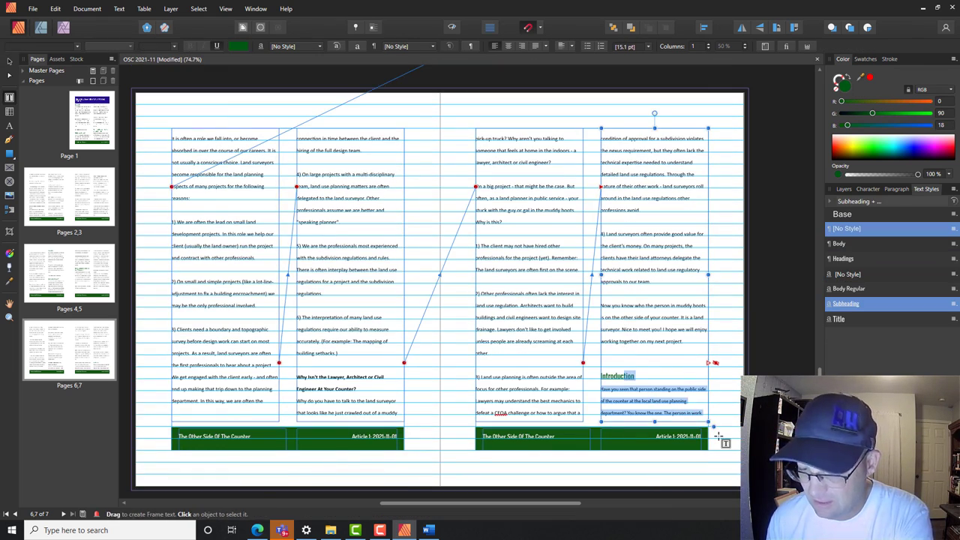
key("BackSpace")
triple_click(696, 403)
key("ctrl+v")
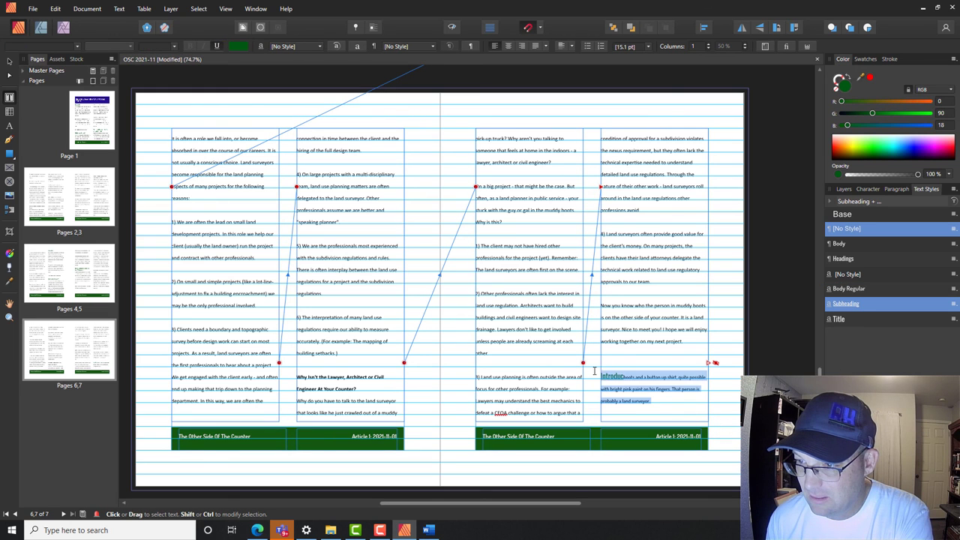
Delete the remaining repeated introduction text through the "What is a Land Surveyor?" heading in the right column of page 7.
left_click_drag(654, 353, 738, 455)
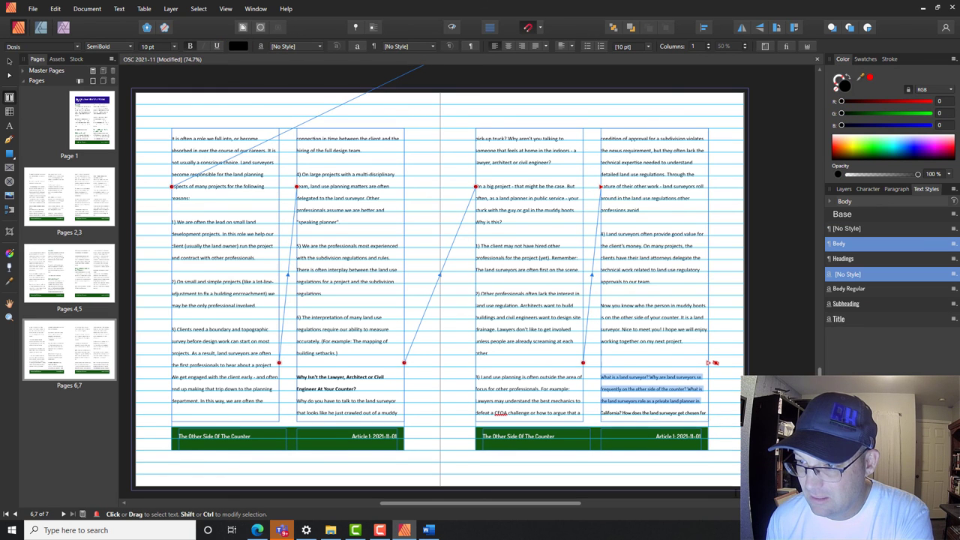
scroll(705, 402, "down", 2)
scroll(705, 402, "up", 1)
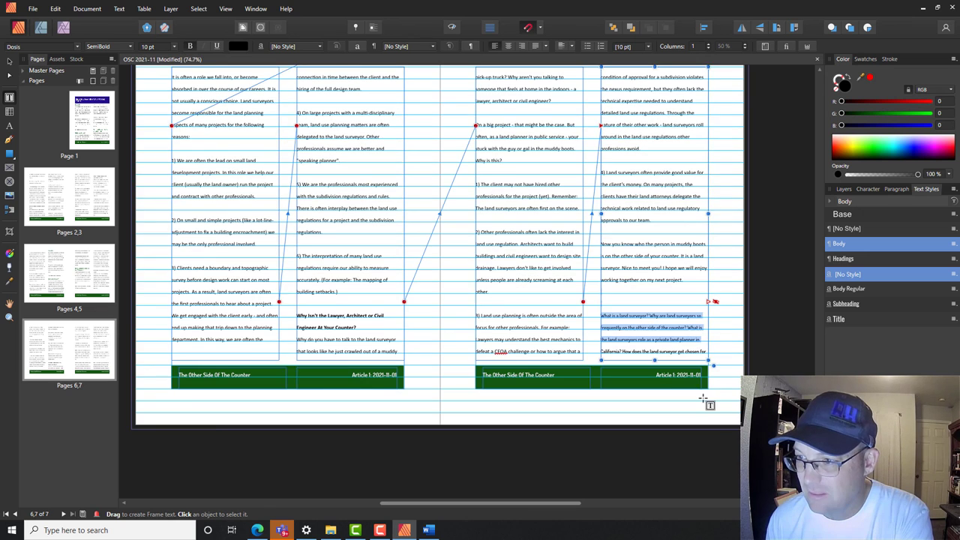
scroll(705, 401, "up", 1)
left_click(712, 318)
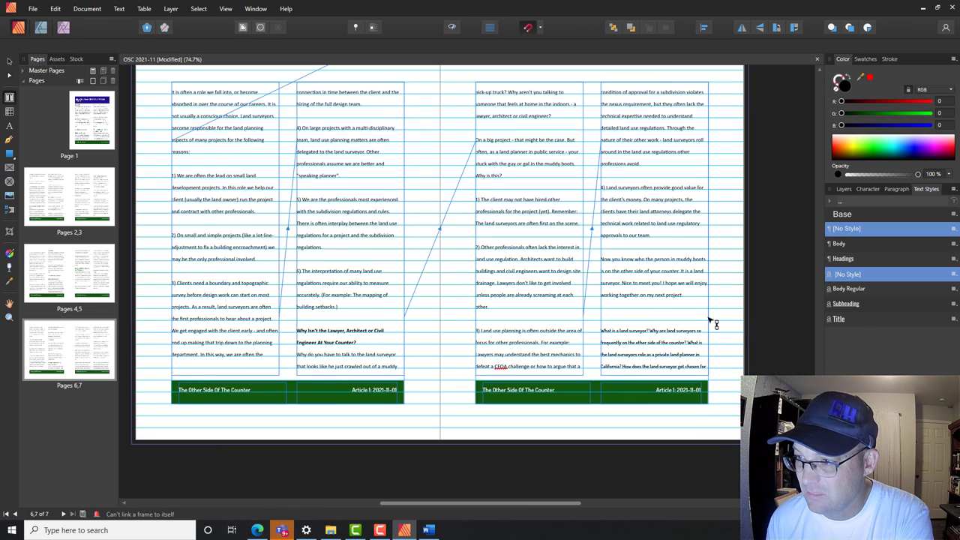
left_click_drag(640, 322, 724, 391)
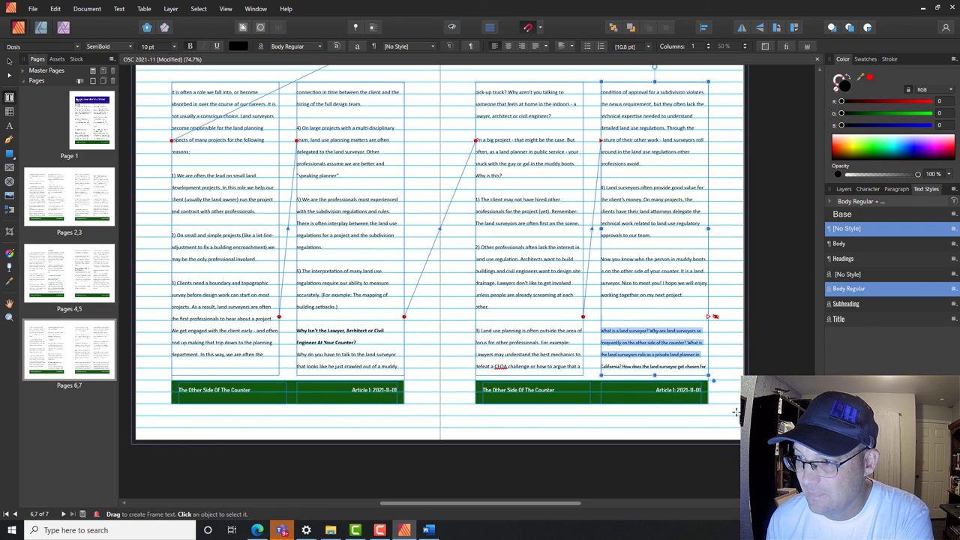
key("Delete")
left_click_drag(637, 310, 712, 417)
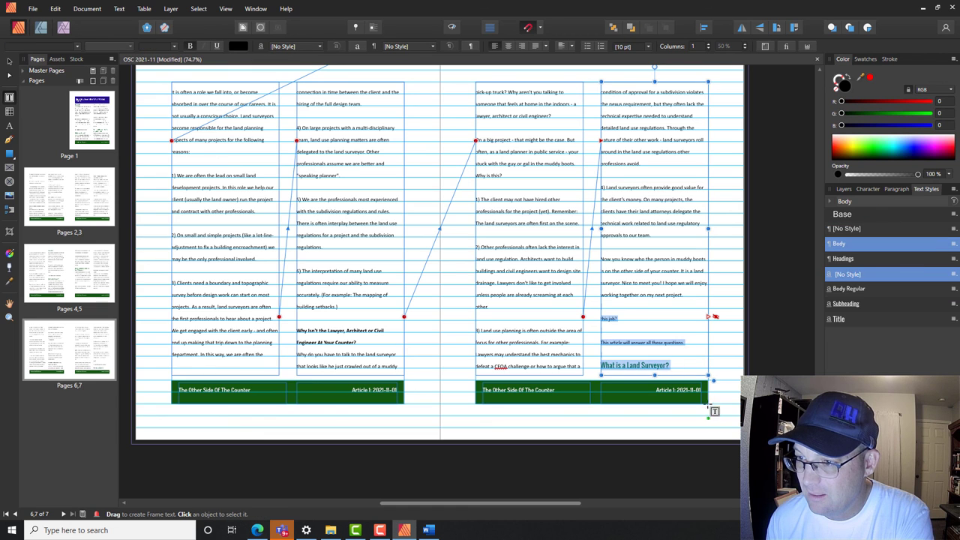
key("Delete")
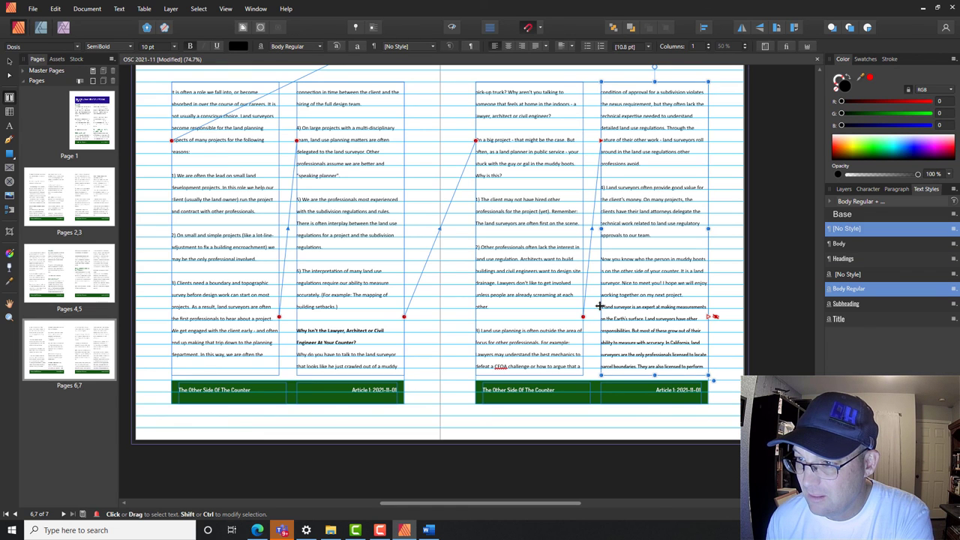
left_click_drag(599, 305, 635, 329)
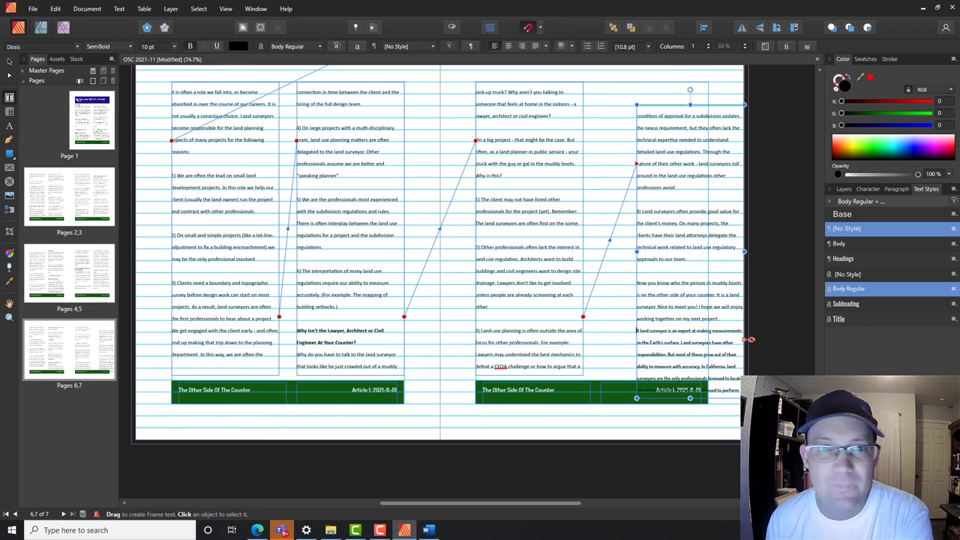
left_click(55, 8)
left_click(68, 21)
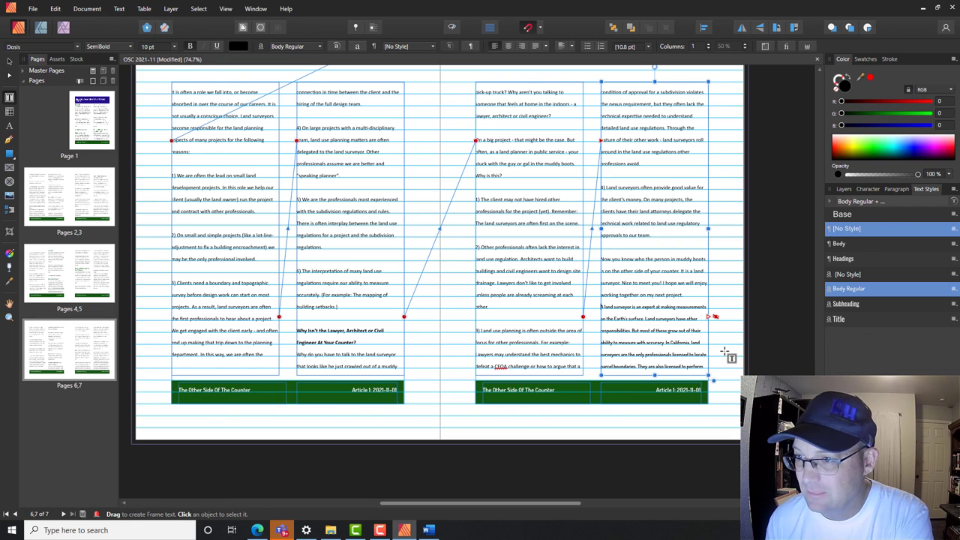
Delete the repeated "A land surveyor is an expert at making measurements" text below the closing paragraph on page 7.
left_click(647, 247)
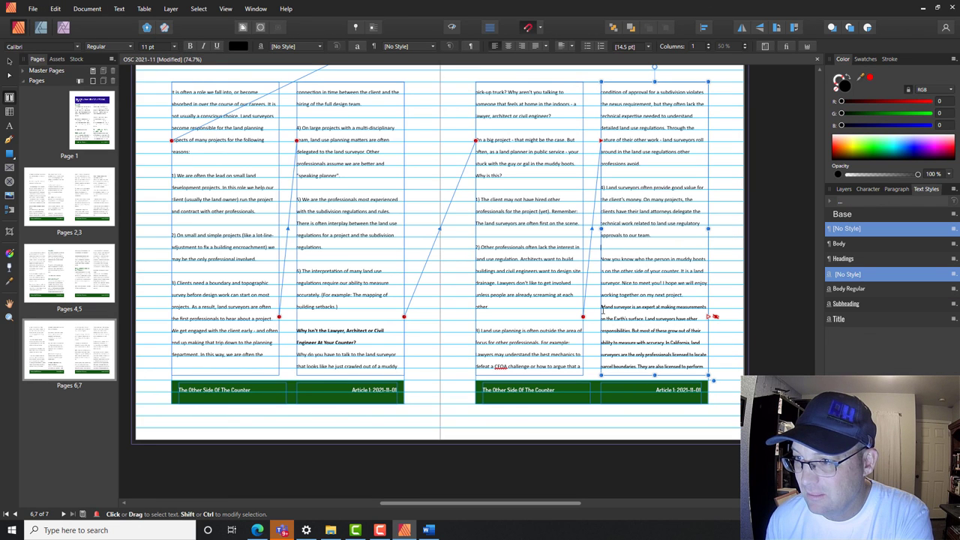
left_click_drag(603, 307, 712, 403)
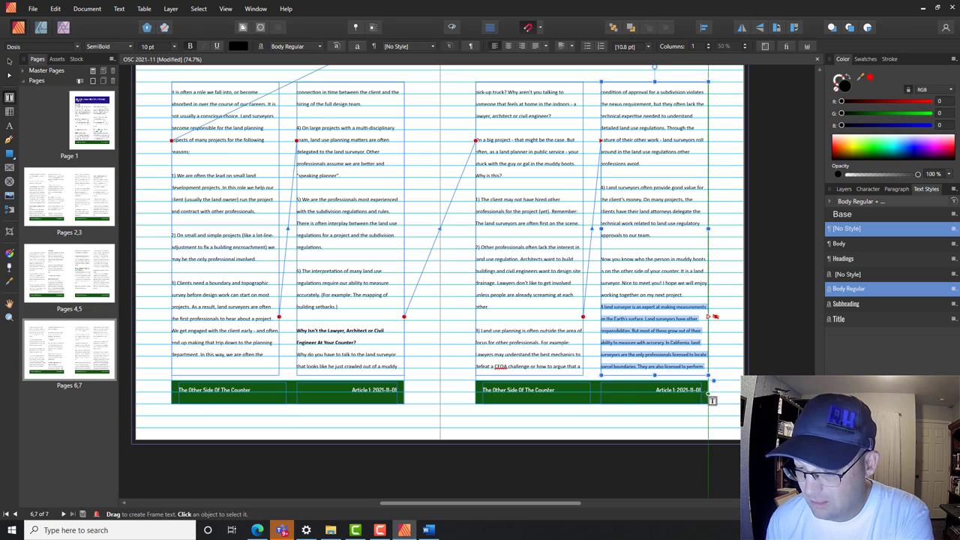
key("Delete")
Examine how the article text flows through the linked column frames from page 1 to pages 6 and 7.
scroll(349, 291, "up", 10)
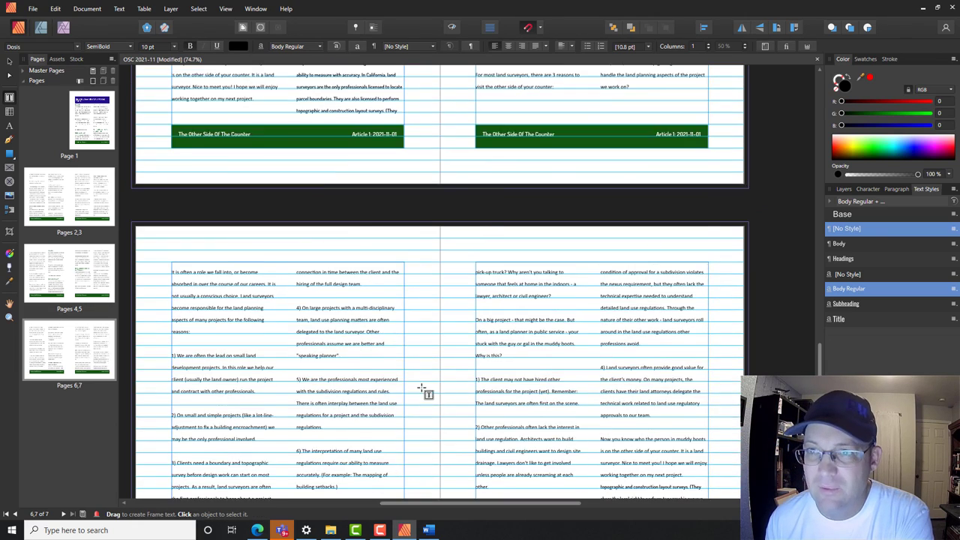
scroll(465, 442, "up", 10)
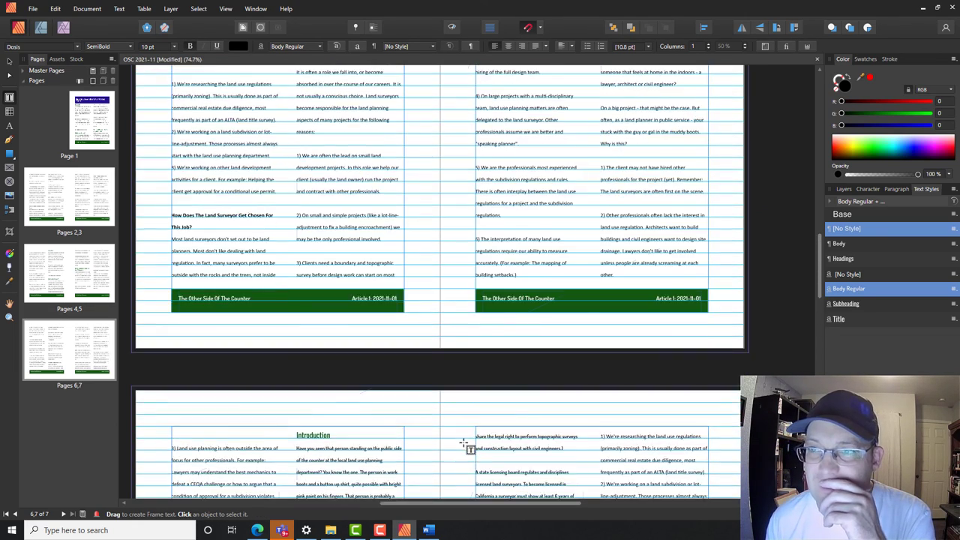
scroll(458, 457, "up", 3)
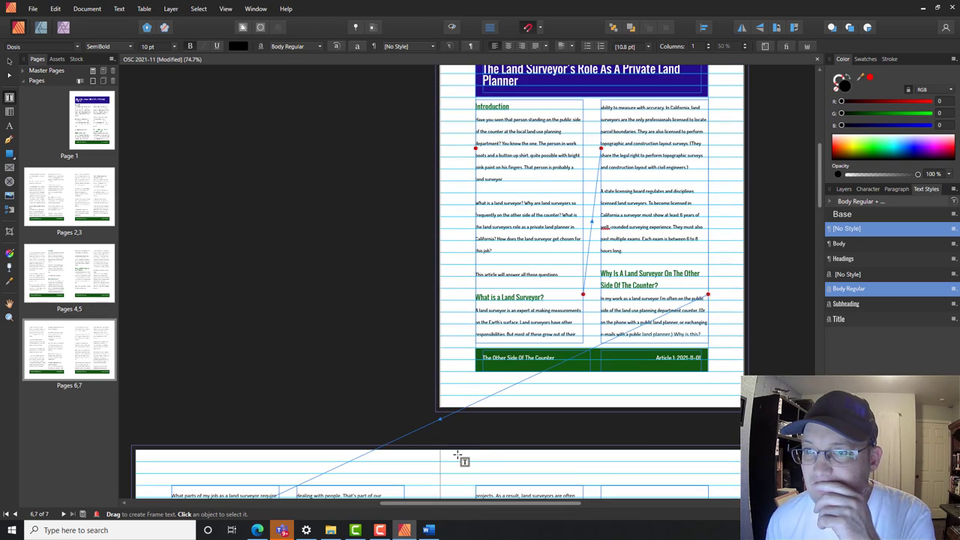
scroll(459, 450, "down", 8)
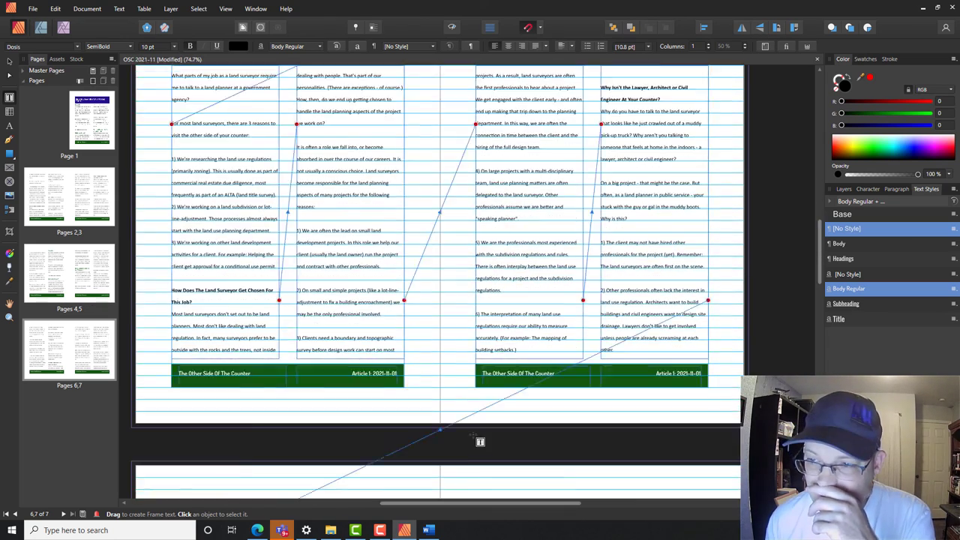
scroll(478, 442, "down", 3, "ctrl")
scroll(479, 432, "down", 10)
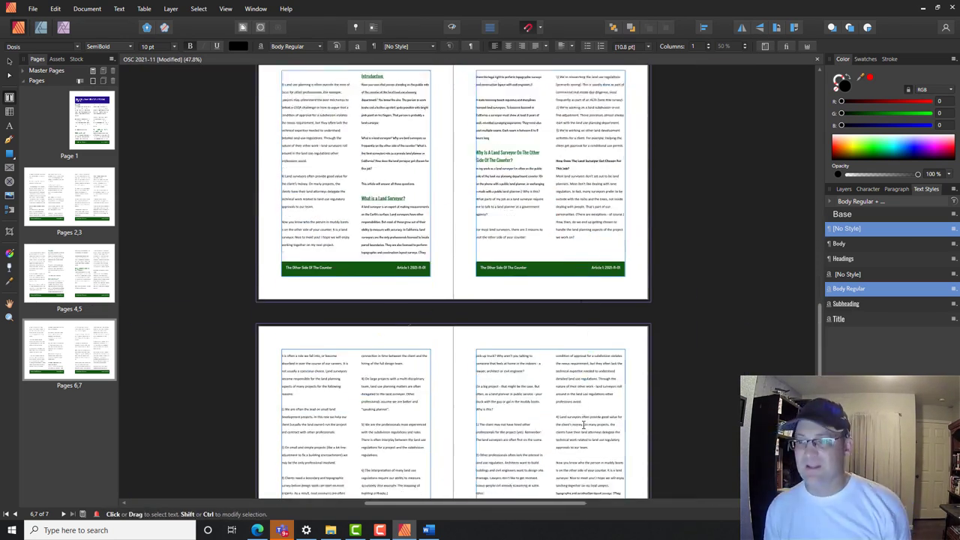
Shorten the right column frame on page 7 so it ends just below "working together on my next project", and deselect it.
left_click(596, 384)
scroll(608, 368, "up", 4, "ctrl")
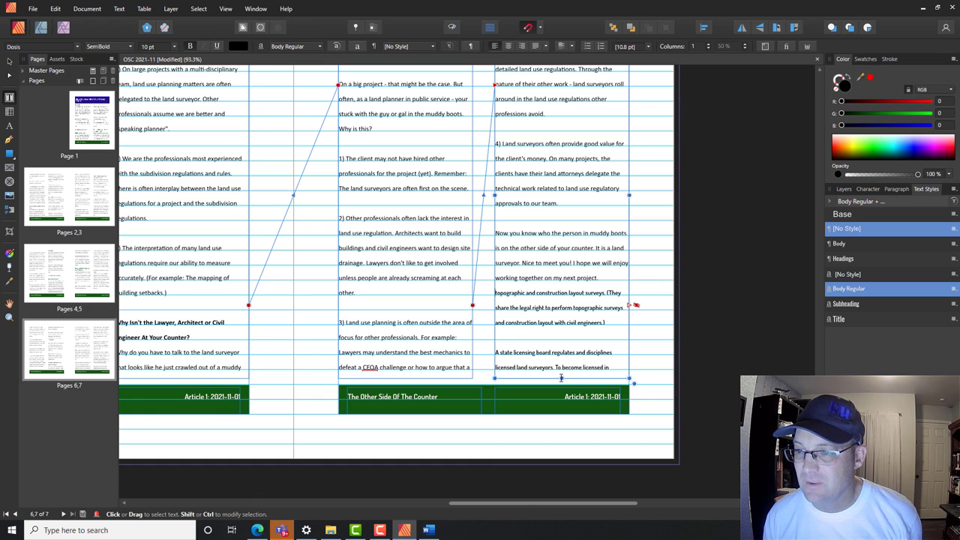
left_click_drag(562, 379, 601, 218)
scroll(601, 218, "up", 5)
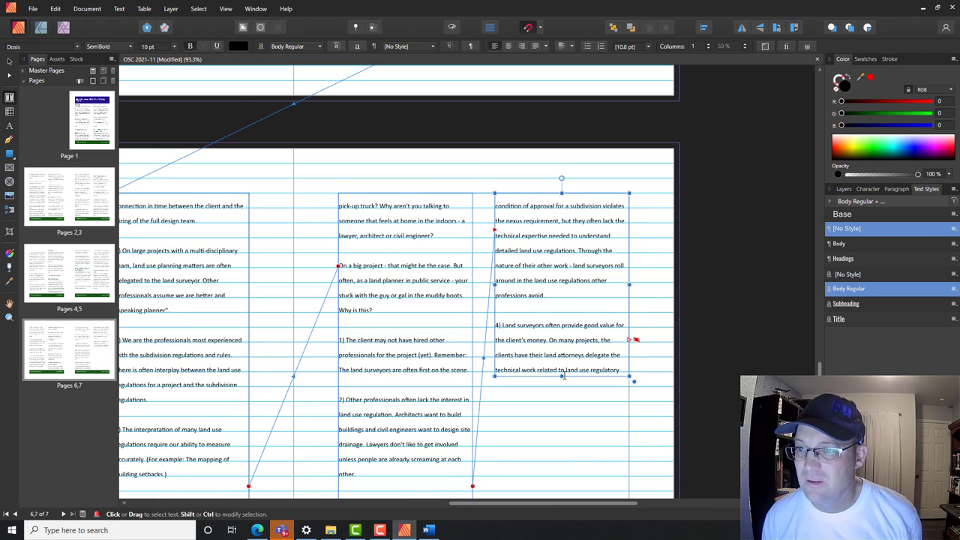
scroll(562, 379, "down", 3)
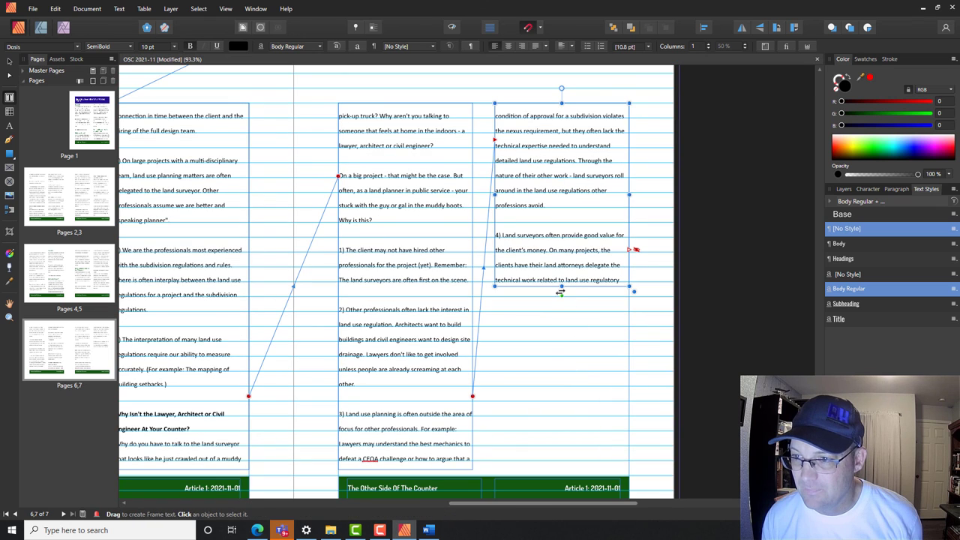
left_click_drag(562, 286, 575, 376)
left_click(631, 422)
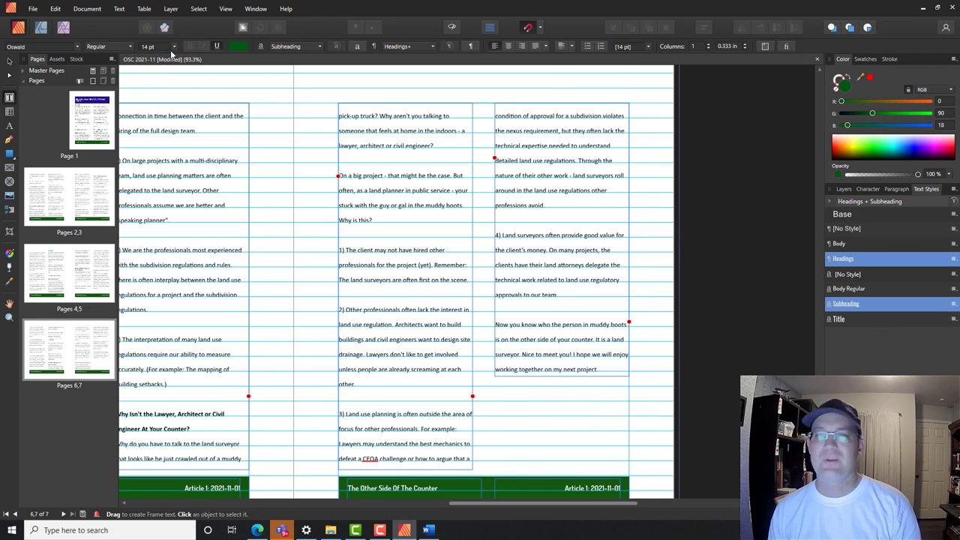
Apply the Body Regular character style to the text from "In my work as a land surveyor" through "the other side of your counter" on page 5.
scroll(327, 264, "down", 5)
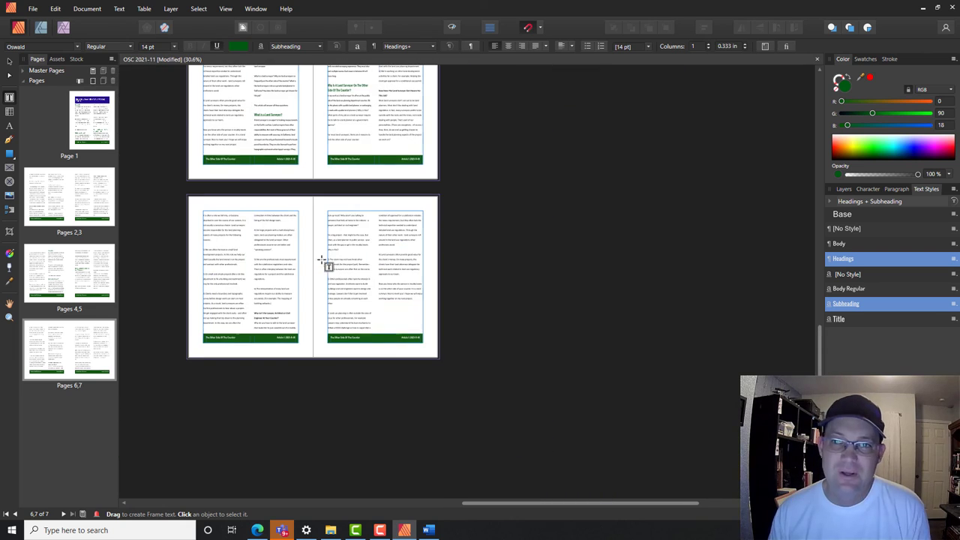
scroll(327, 264, "up", 2)
scroll(344, 198, "up", 3)
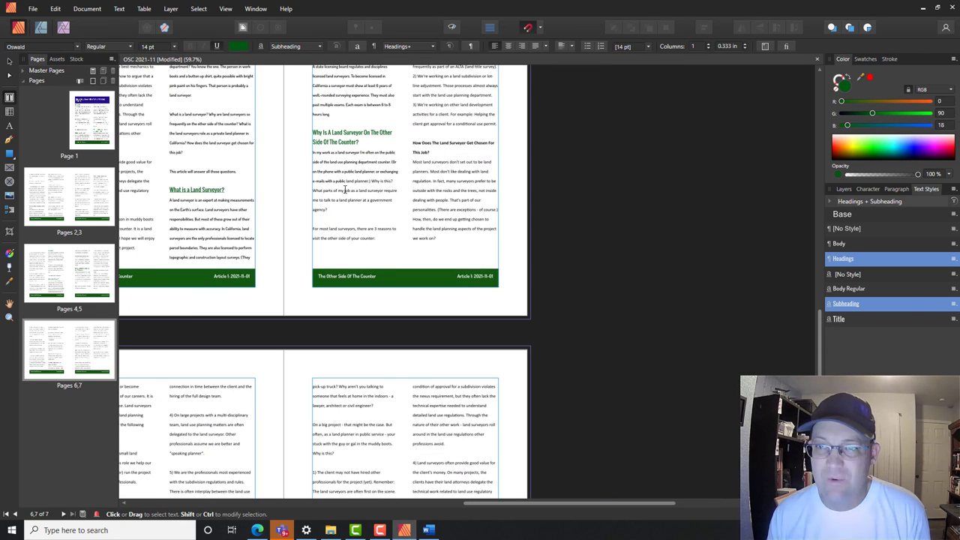
scroll(468, 181, "up", 1)
scroll(468, 181, "up", 5)
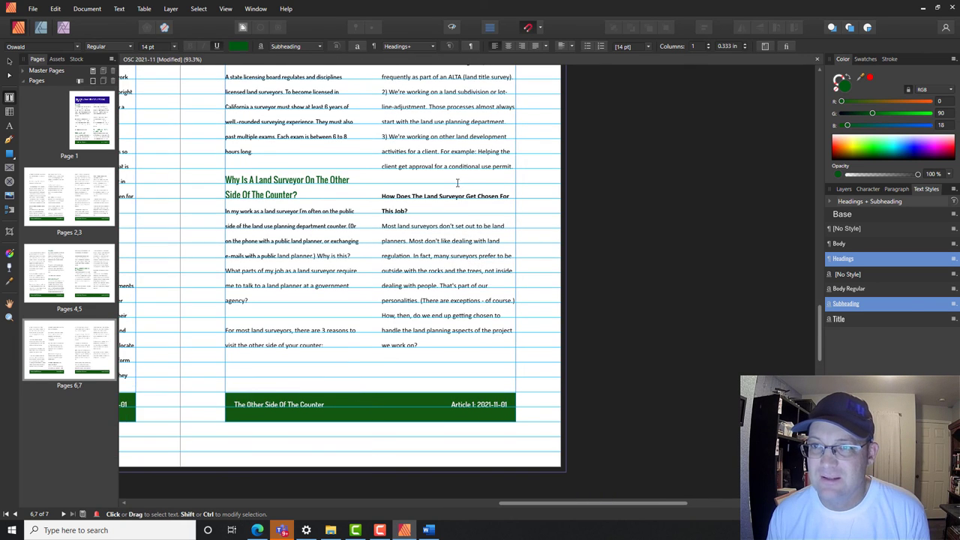
scroll(459, 193, "down", 2)
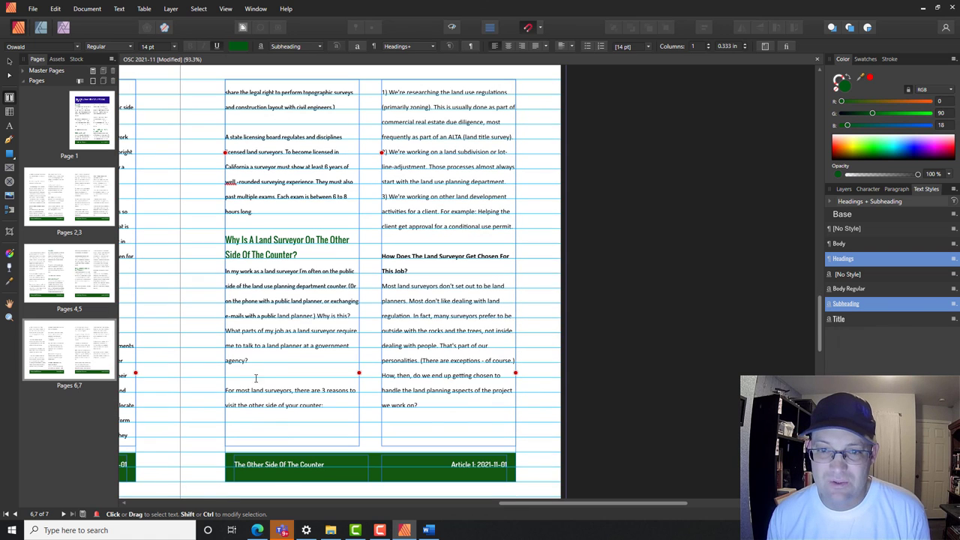
left_click(274, 361)
left_click_drag(227, 271, 324, 406)
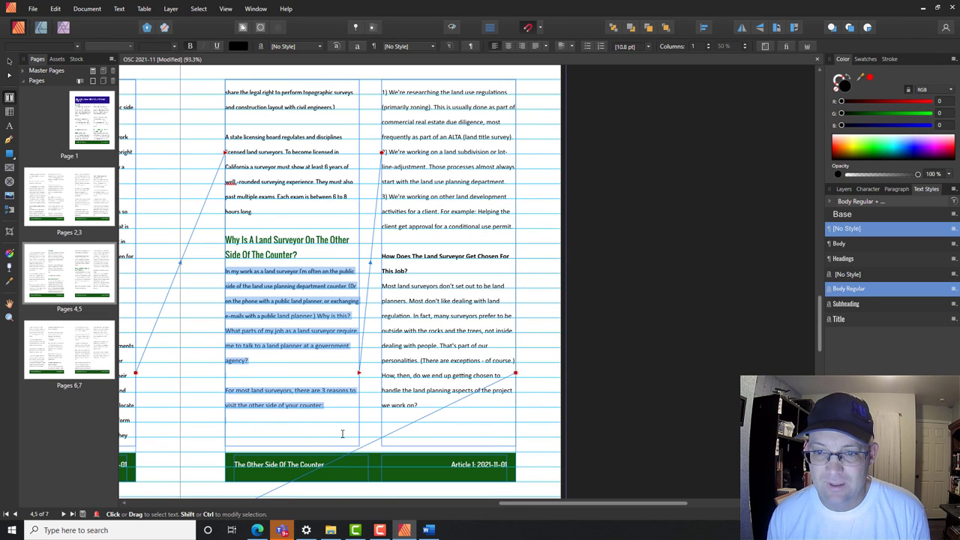
left_click(285, 47)
left_click(311, 63)
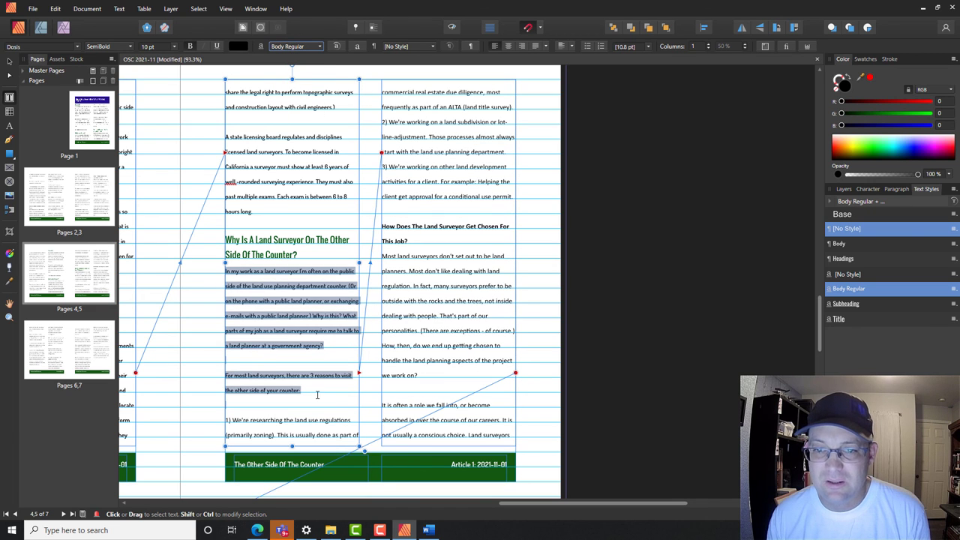
Apply the Body Regular style to the three numbered reasons, from "We're researching the land use regulations" to "conditional use permit", on page 5.
left_click_drag(226, 421, 503, 199)
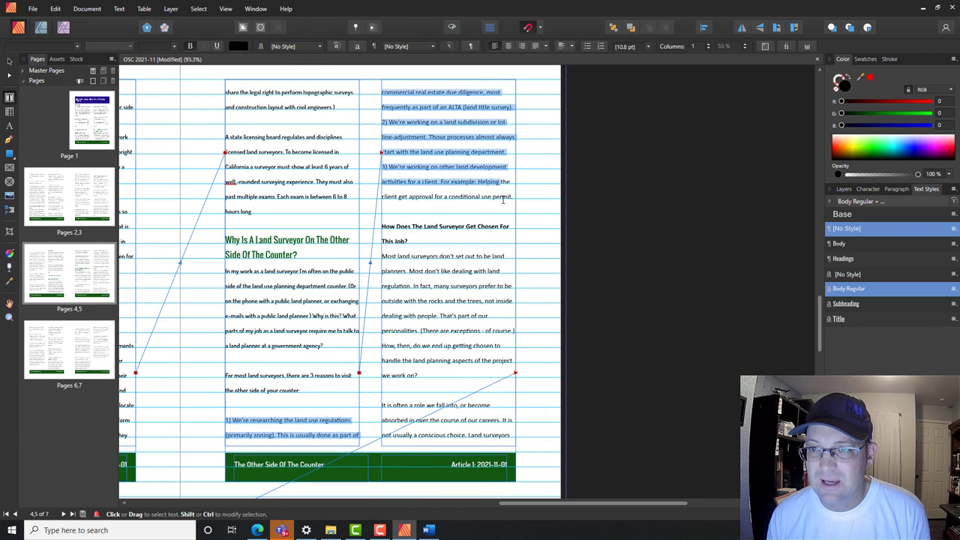
left_click(289, 47)
left_click(309, 65)
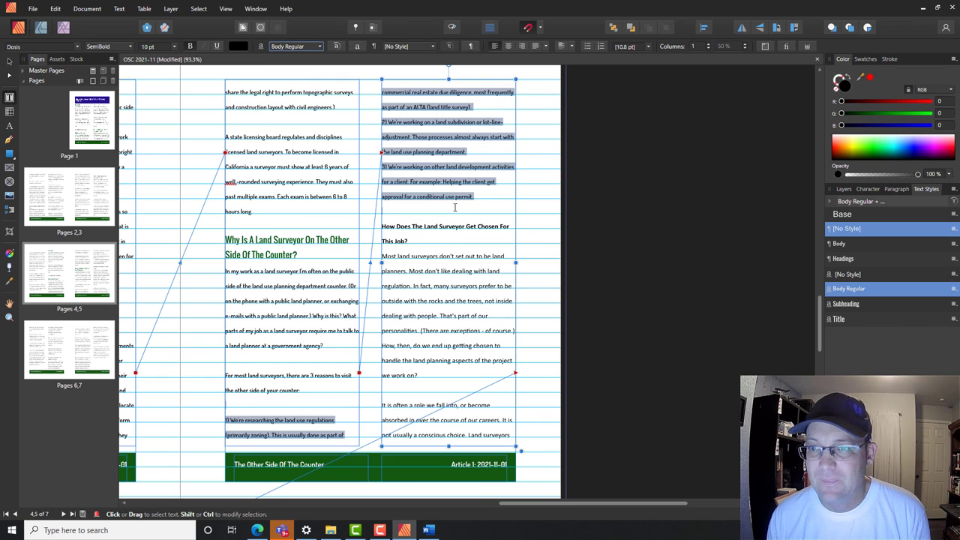
Apply the Subheading style to the heading "How Does The Land Surveyor Get Chosen For This Job?" on page 5.
left_click(441, 213)
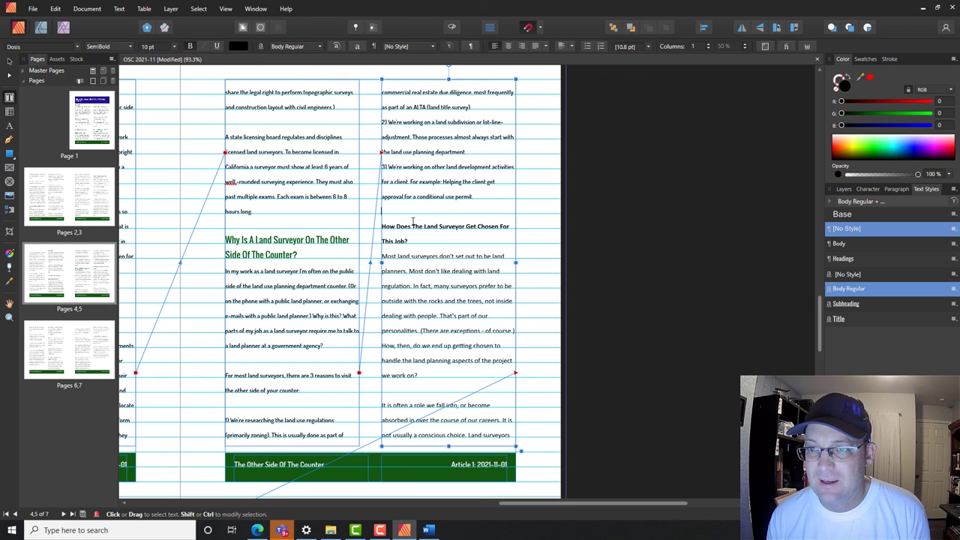
left_click(321, 45)
left_click(296, 98)
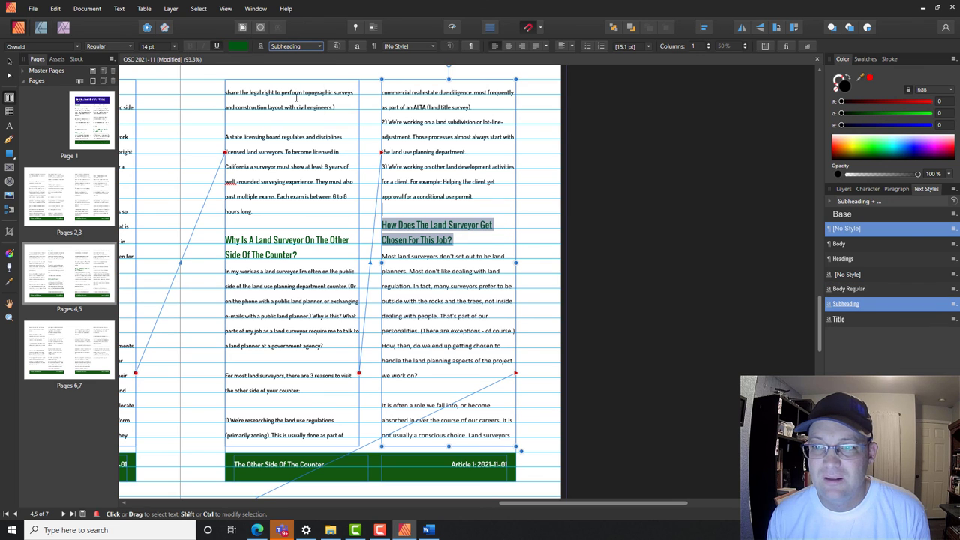
Apply the Body Regular style to the text below that heading, from "Most land surveyors don't set out" to the column's end on page 5.
scroll(424, 230, "down", 3)
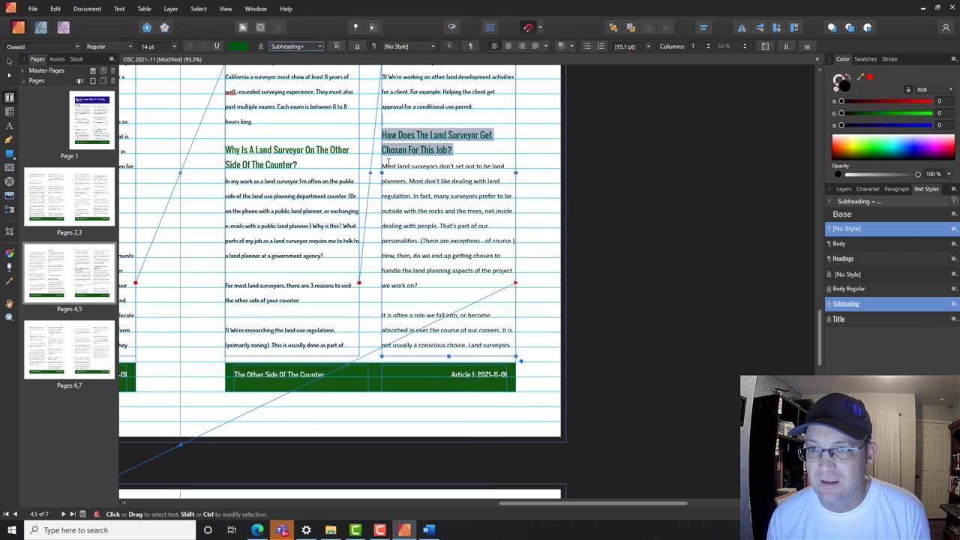
left_click_drag(384, 165, 495, 391)
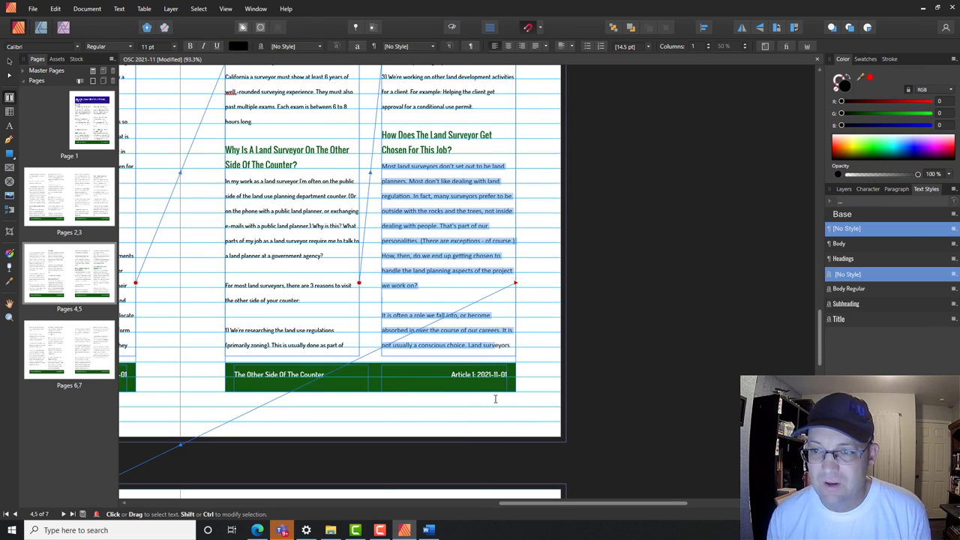
left_click(308, 47)
left_click(306, 86)
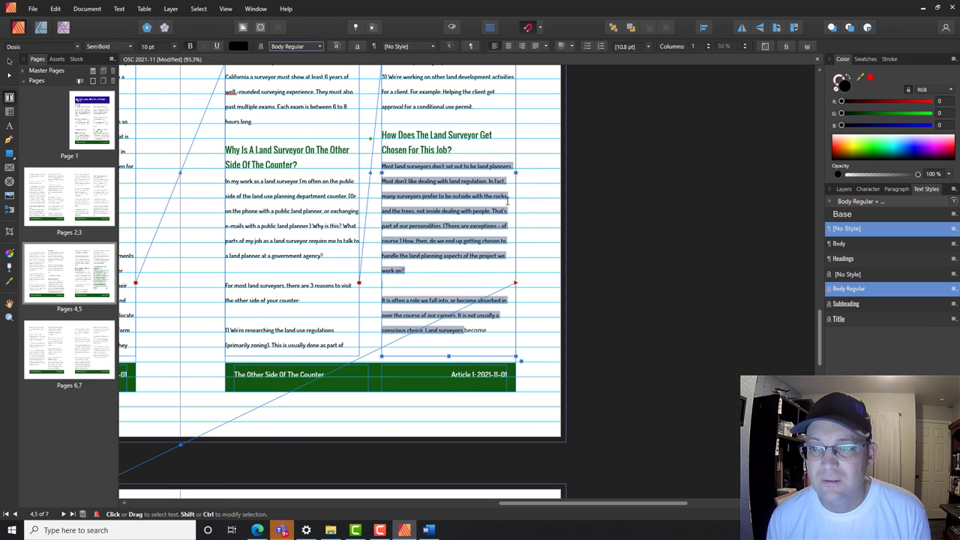
Apply the Body Regular style to the remaining article text, from the end of page 5 through "construction layout with civil engineers" on page 7.
scroll(487, 265, "down", 2)
left_click_drag(487, 265, 771, 86)
left_click(770, 83)
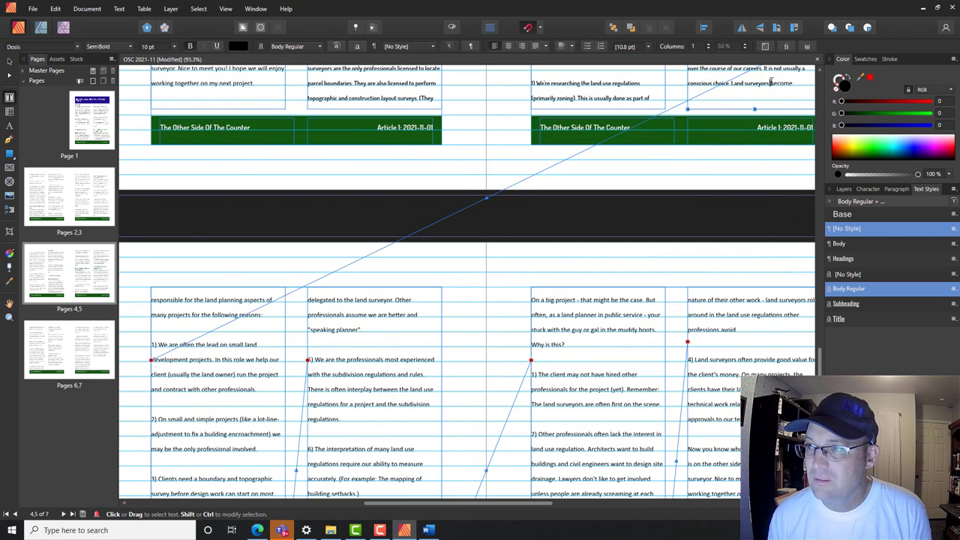
left_click_drag(557, 284, 778, 217)
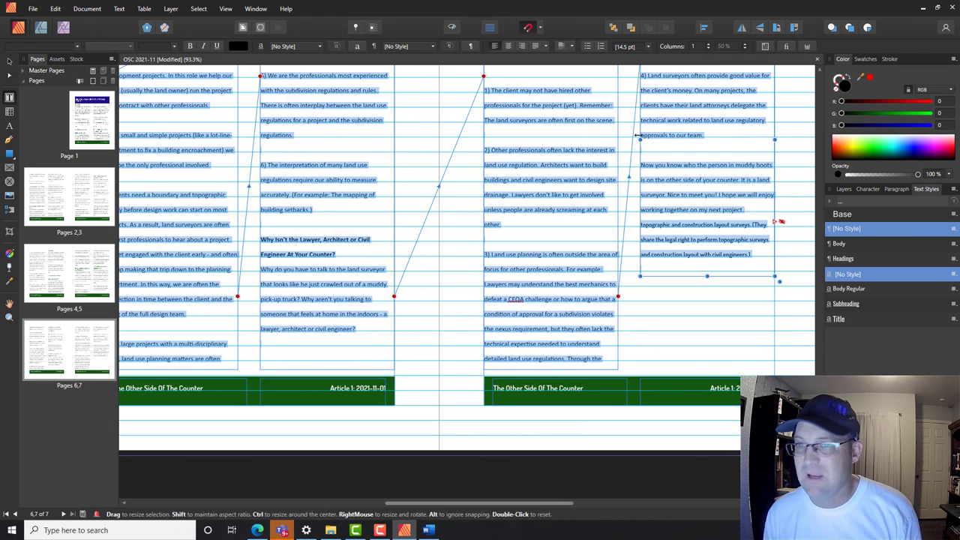
left_click(320, 46)
left_click(309, 87)
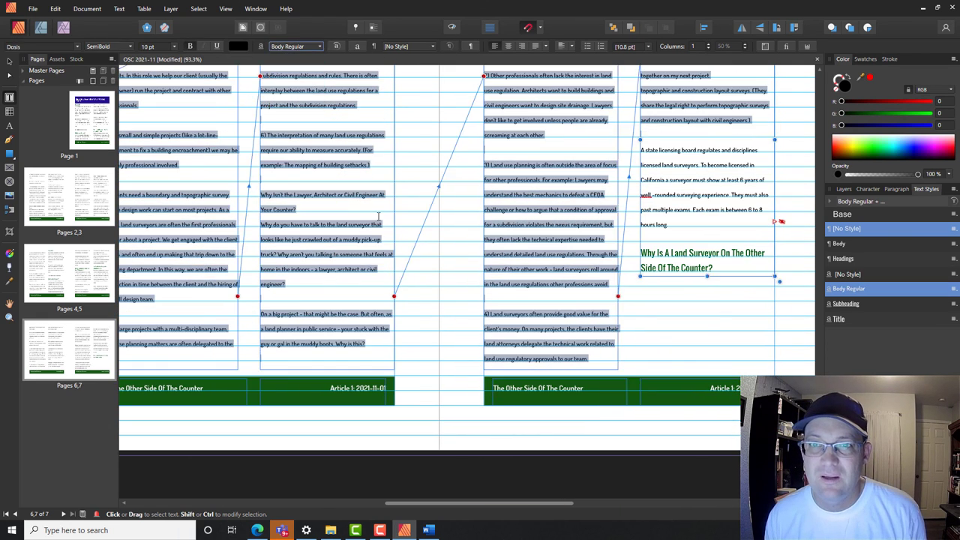
left_click(347, 267)
Apply the Subheading style to the heading "Why Isn't the Lawyer, Architect or Civil Engineer At Your Counter?" on page 6.
scroll(368, 281, "up", 3)
scroll(383, 293, "left", 3)
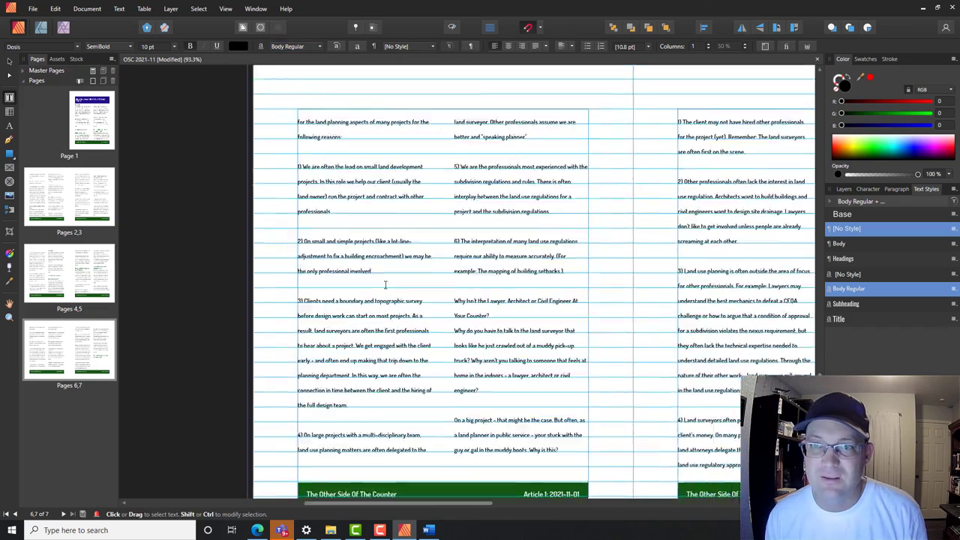
scroll(391, 300, "down", 4)
scroll(360, 285, "right", 3)
scroll(300, 270, "up", 5)
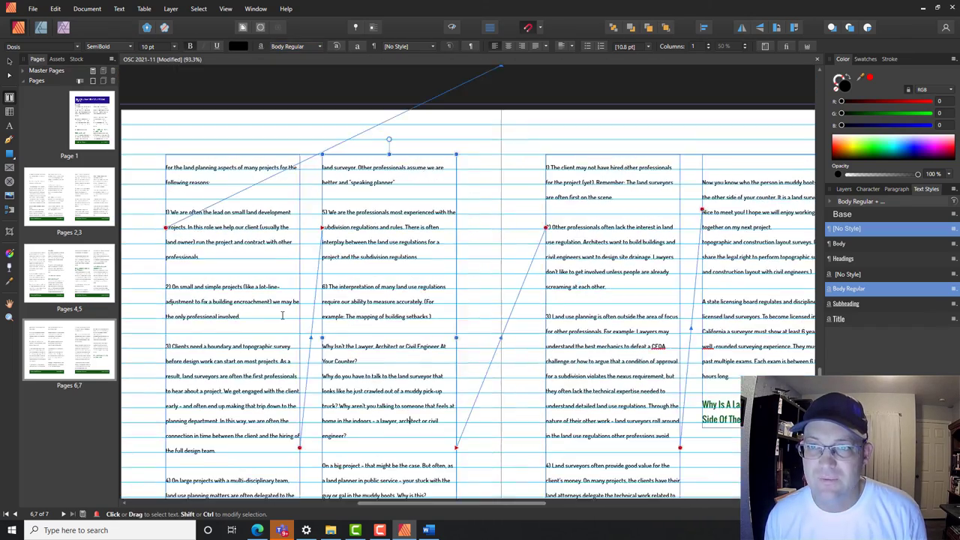
scroll(330, 240, "down", 3)
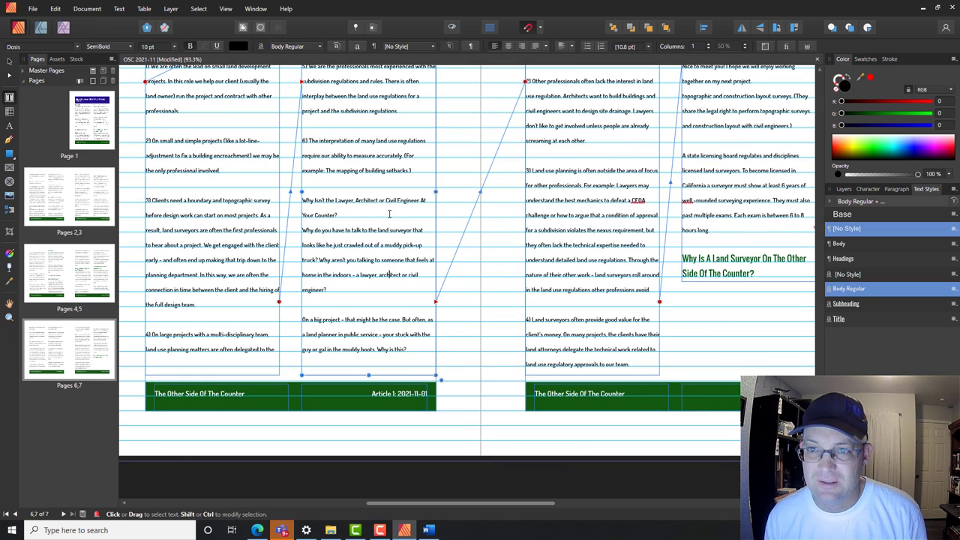
left_click_drag(343, 211, 298, 197)
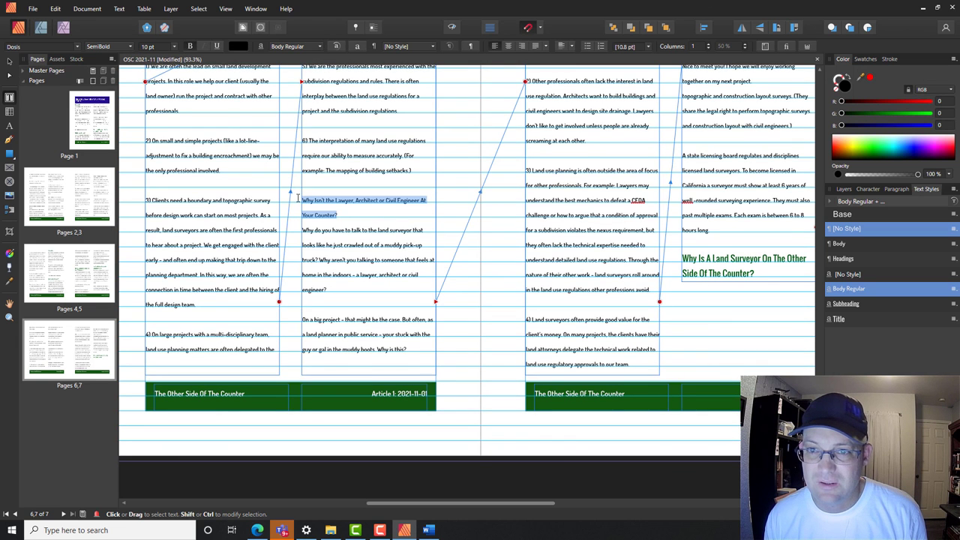
left_click(318, 46)
left_click(304, 102)
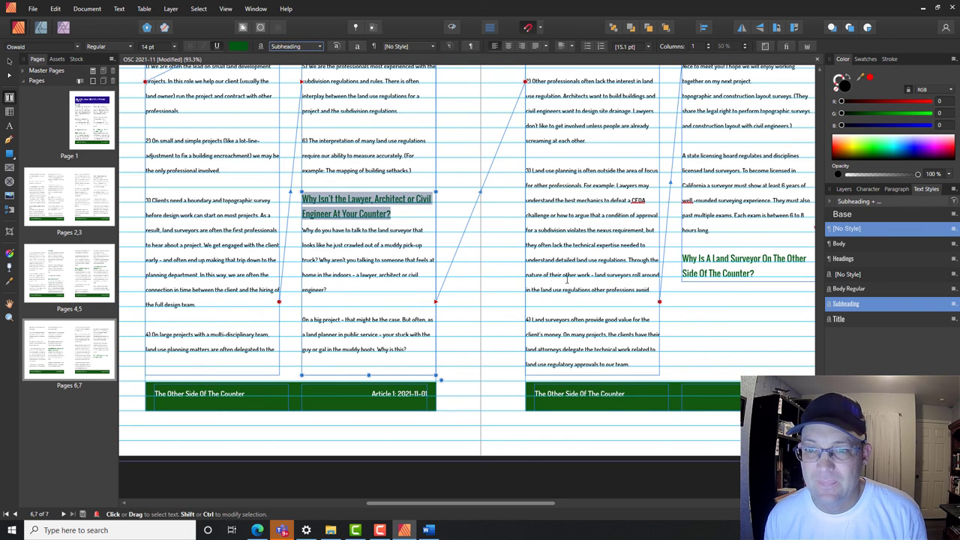
Shorten the right column frame on page 7 so it ends just below "hours long", and deselect it.
scroll(567, 279, "right", 6)
scroll(465, 300, "up", 1)
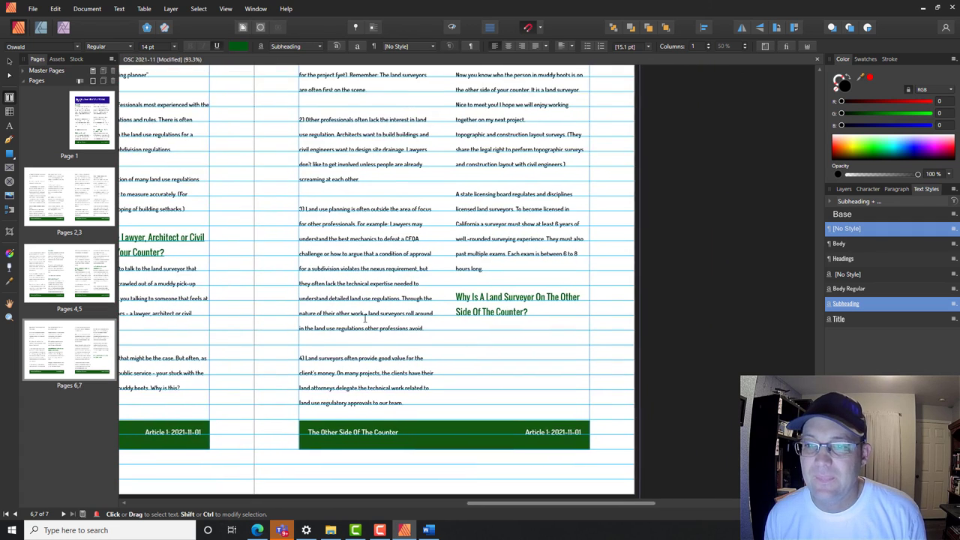
left_click(513, 287)
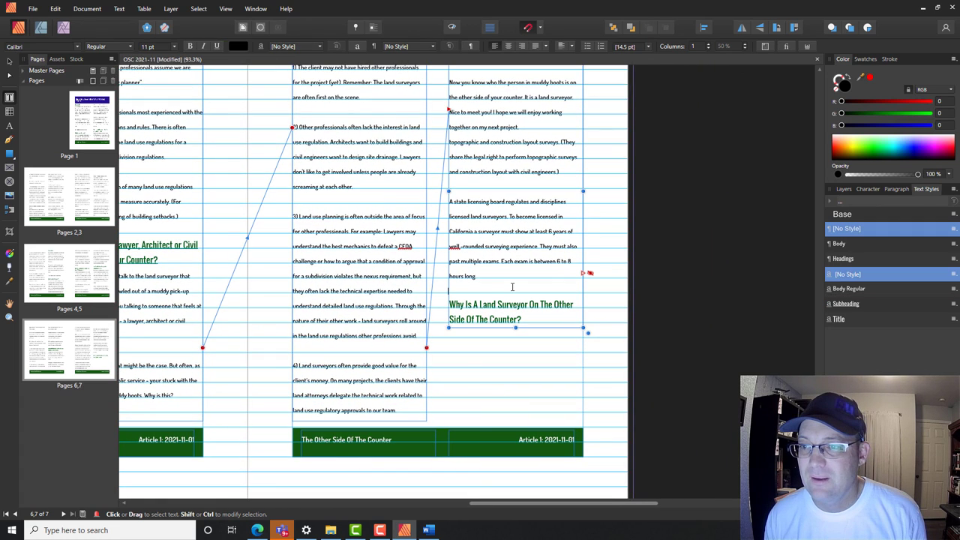
left_click_drag(516, 328, 535, 294)
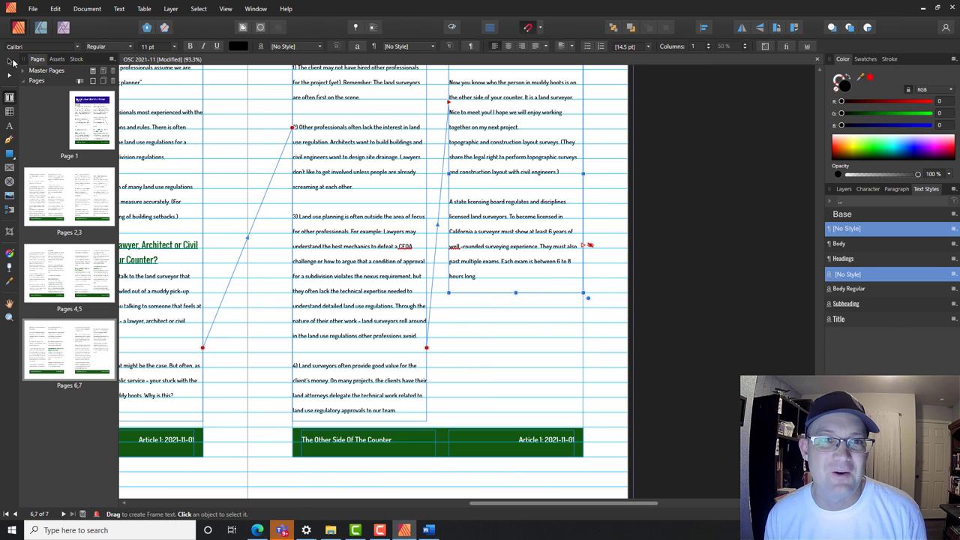
left_click(12, 62)
left_click(646, 229)
Remove the stray punctuation so the licensing paragraph on page 7 reads "well-rounded surveying experience".
scroll(603, 235, "down", 4)
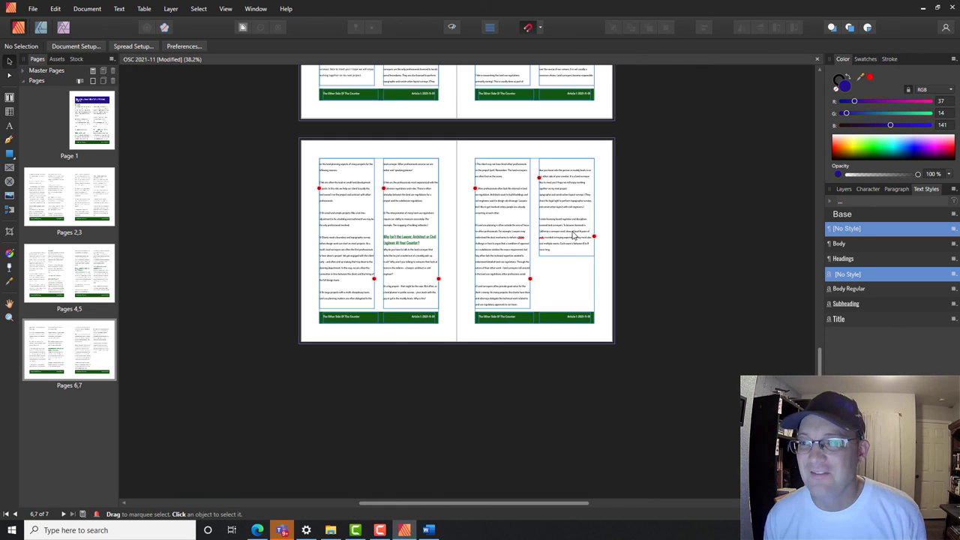
scroll(573, 237, "up", 4)
scroll(484, 240, "down", 3)
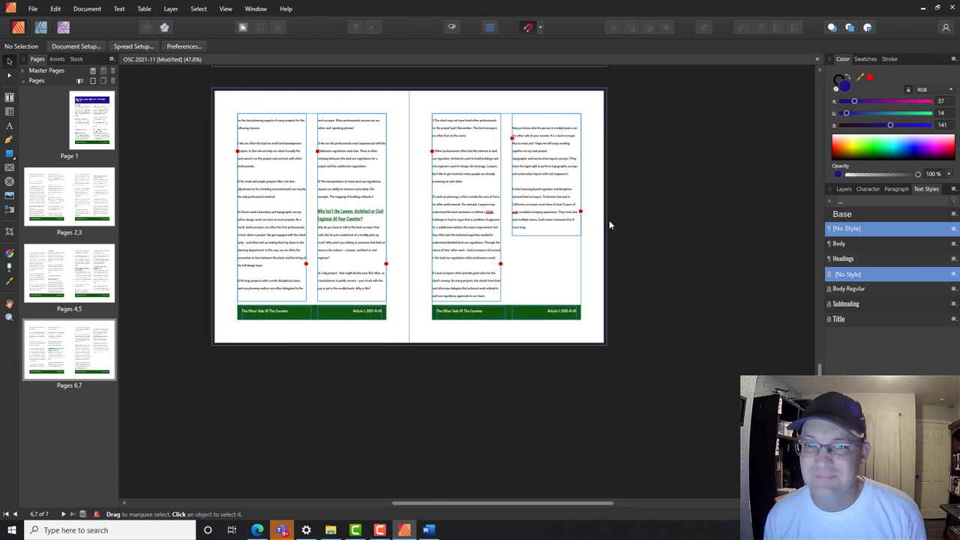
scroll(295, 328, "up", 1)
scroll(568, 285, "up", 4)
left_click(560, 222)
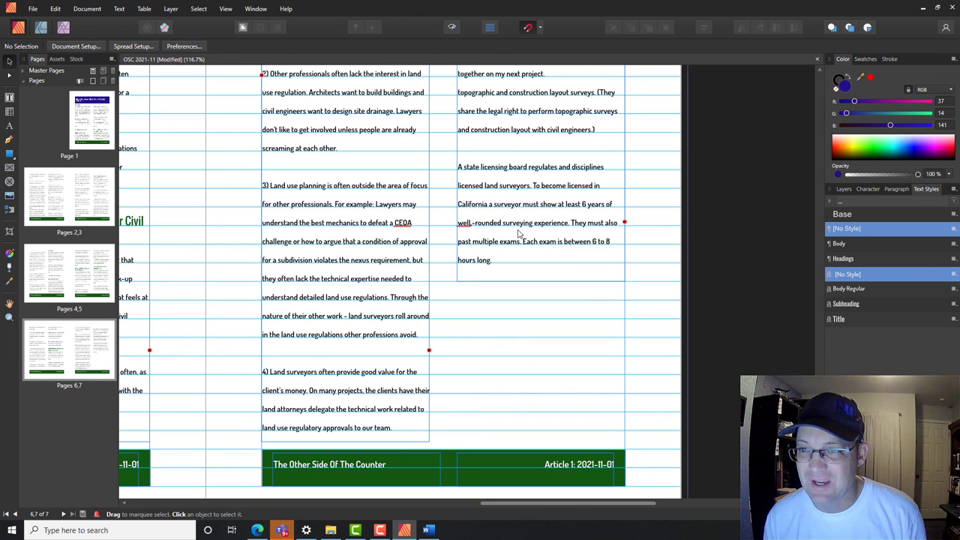
double_click(471, 223)
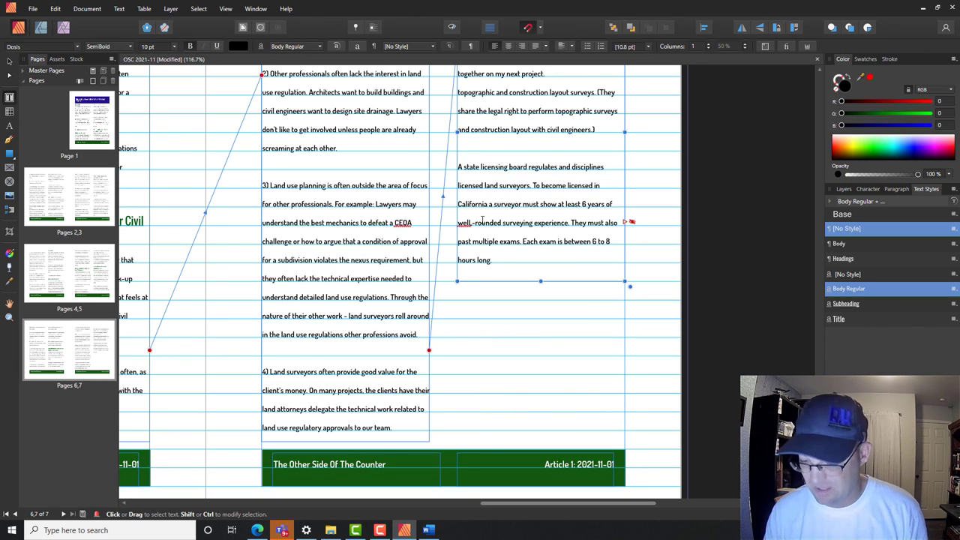
key("BackSpace")
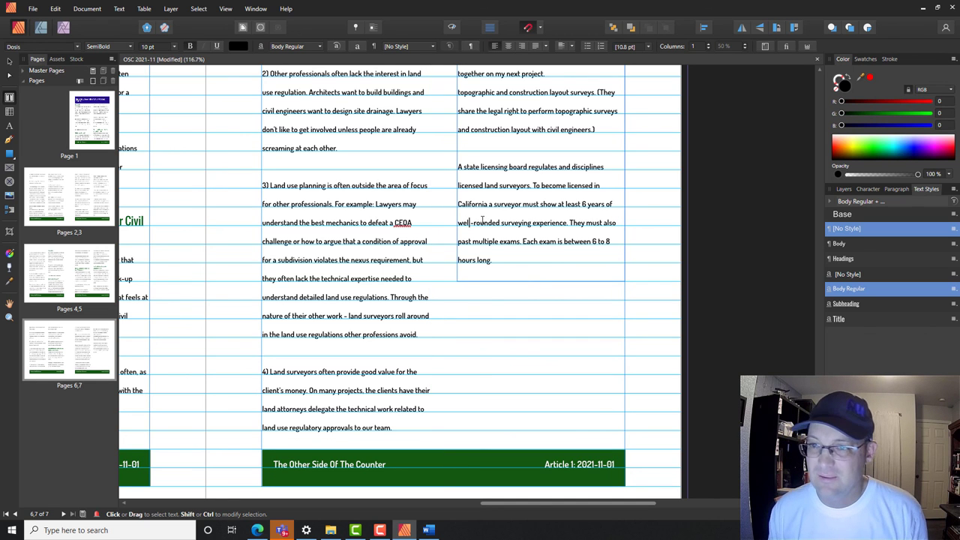
left_click(736, 273)
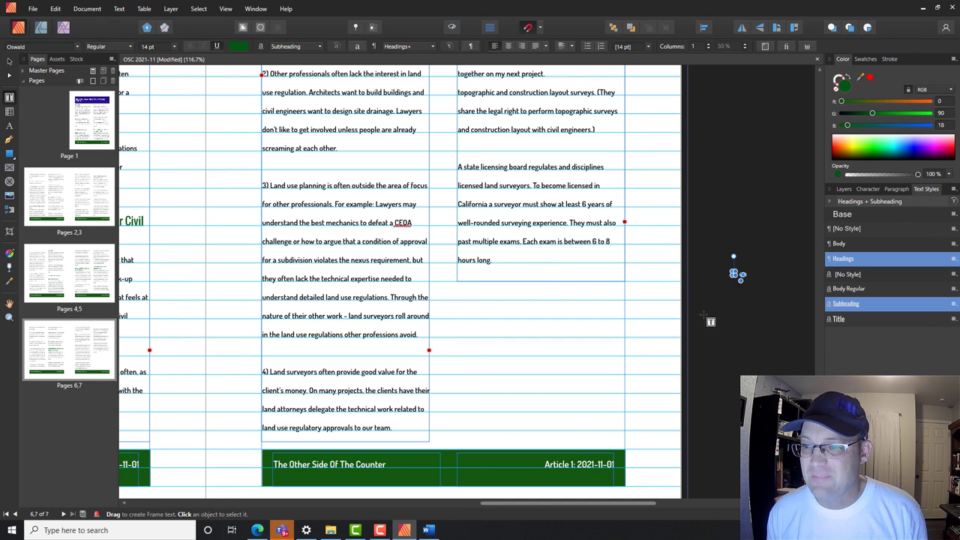
Review the styled spreads back up to page 1 and save the document.
scroll(711, 321, "down", 5)
scroll(718, 290, "down", 3)
scroll(643, 285, "up", 3)
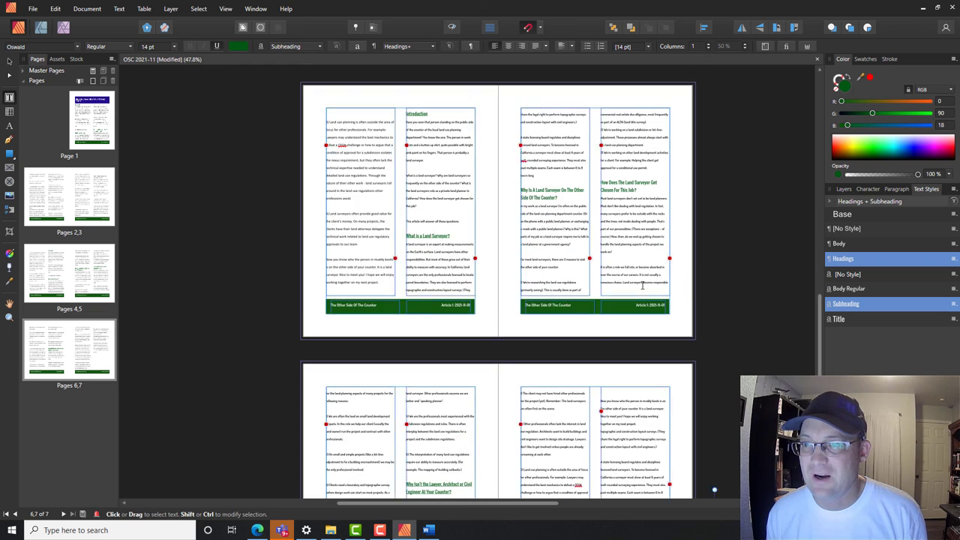
scroll(643, 283, "up", 5)
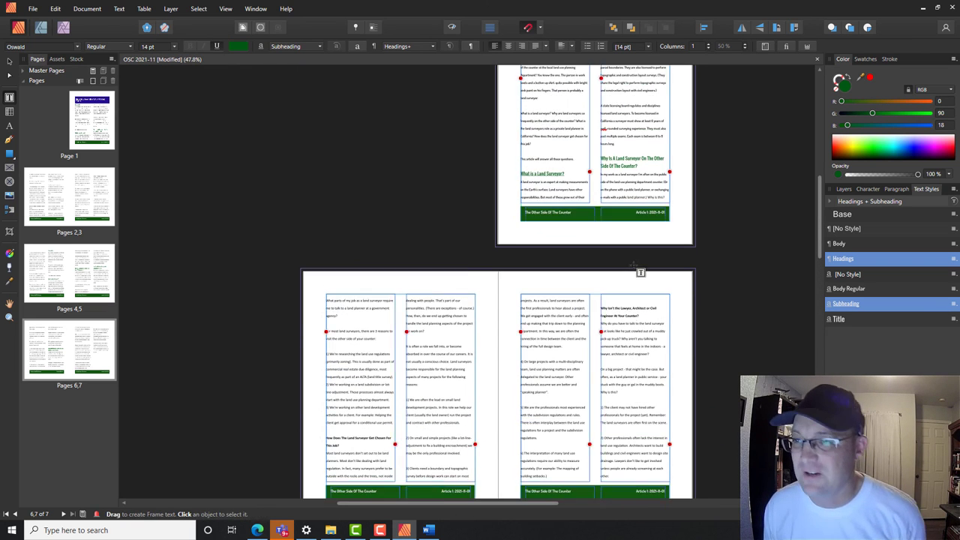
scroll(640, 271, "up", 3)
scroll(660, 293, "down", 2)
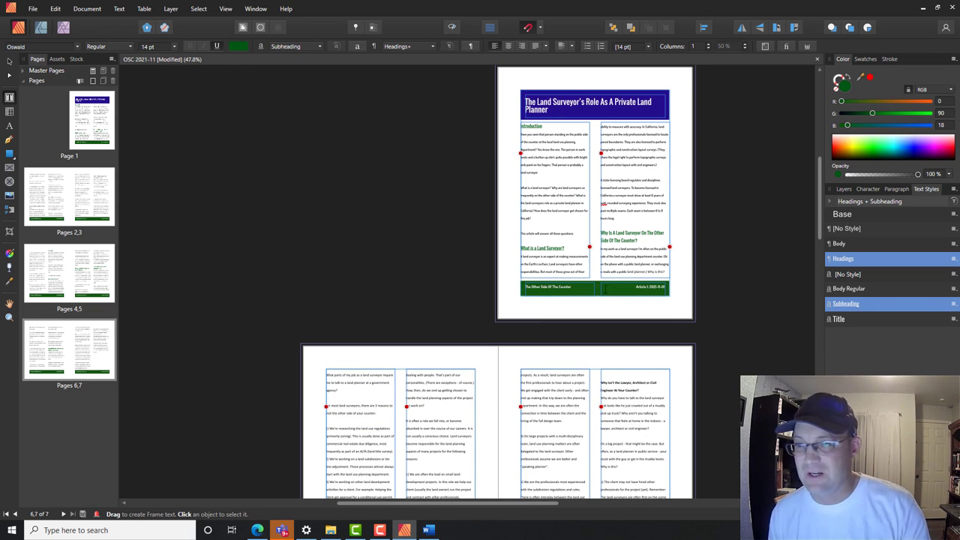
left_click(33, 9)
left_click(54, 79)
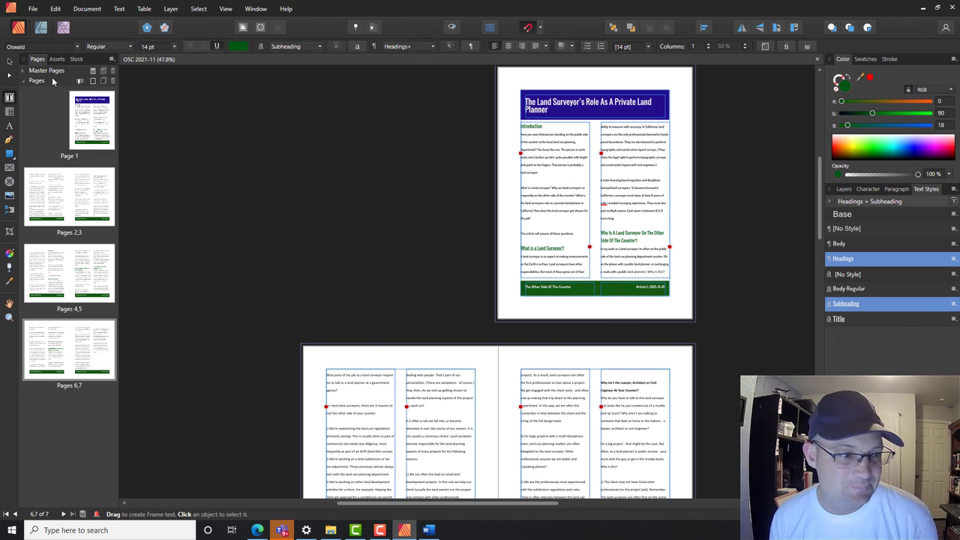
Start exporting the document with the PDF (for print) preset, ignoring the preflight warnings.
left_click(33, 9)
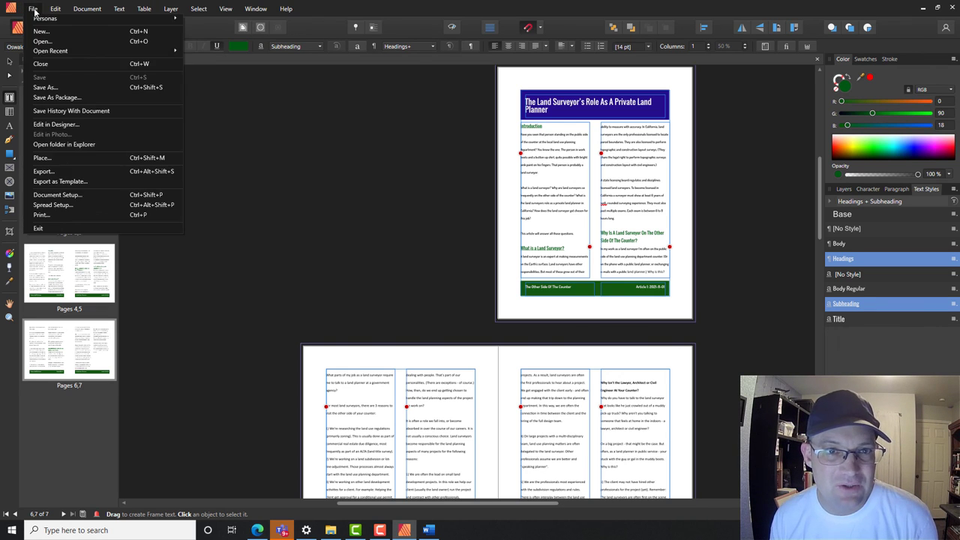
left_click(45, 172)
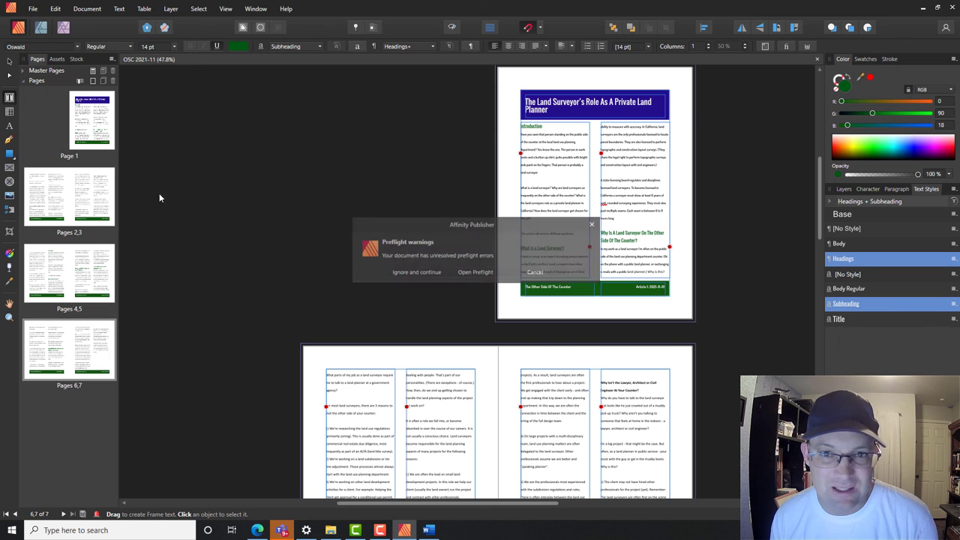
left_click(416, 272)
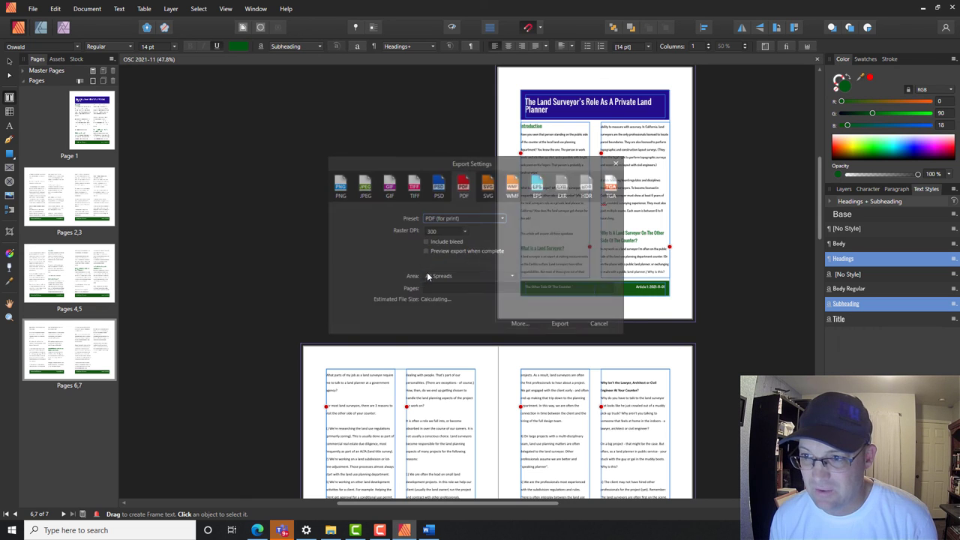
left_click(562, 325)
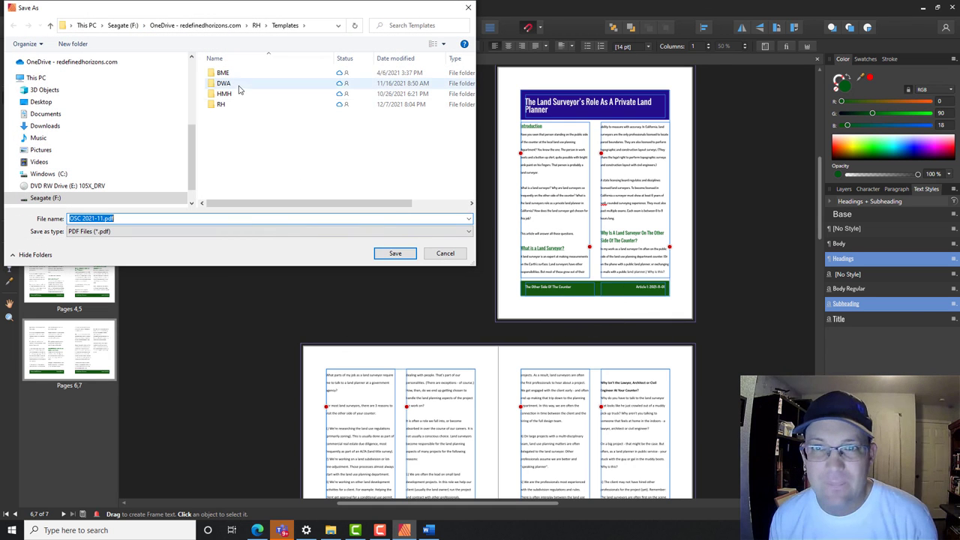
Save the export as OSC 2021-11.pdf in RH > Marketing > Publications > Featured Articles > New > The Other Side Of The Counter.
left_click(256, 24)
scroll(251, 187, "down", 3)
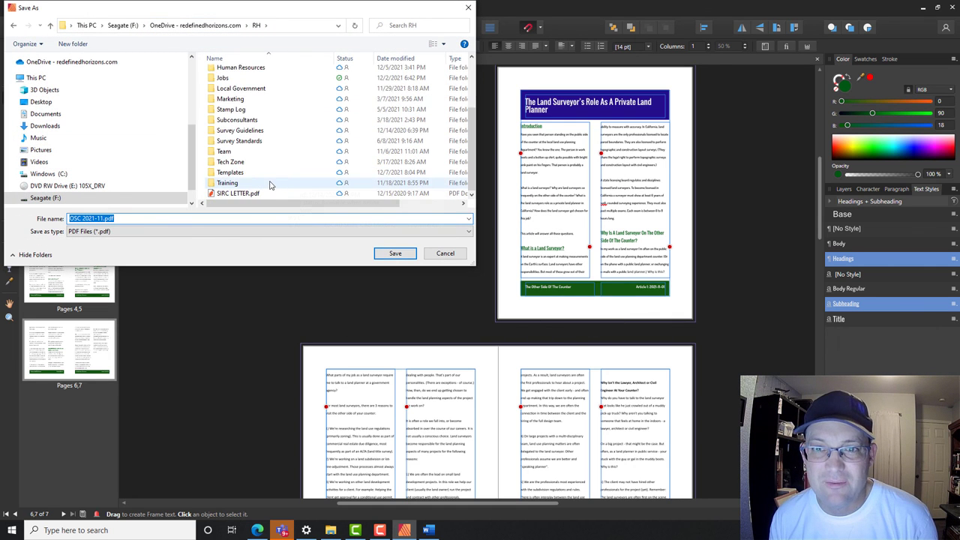
scroll(248, 151, "up", 3)
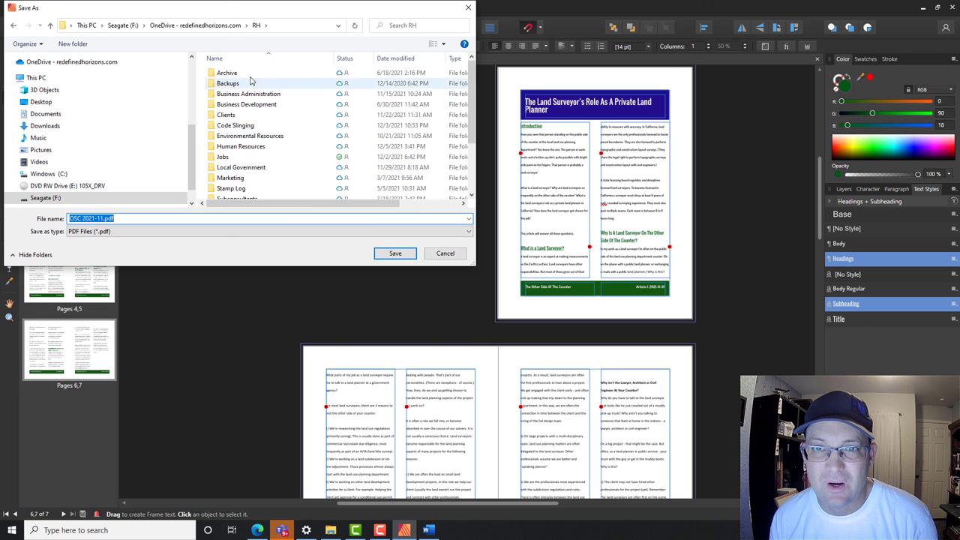
double_click(243, 178)
scroll(272, 160, "down", 5)
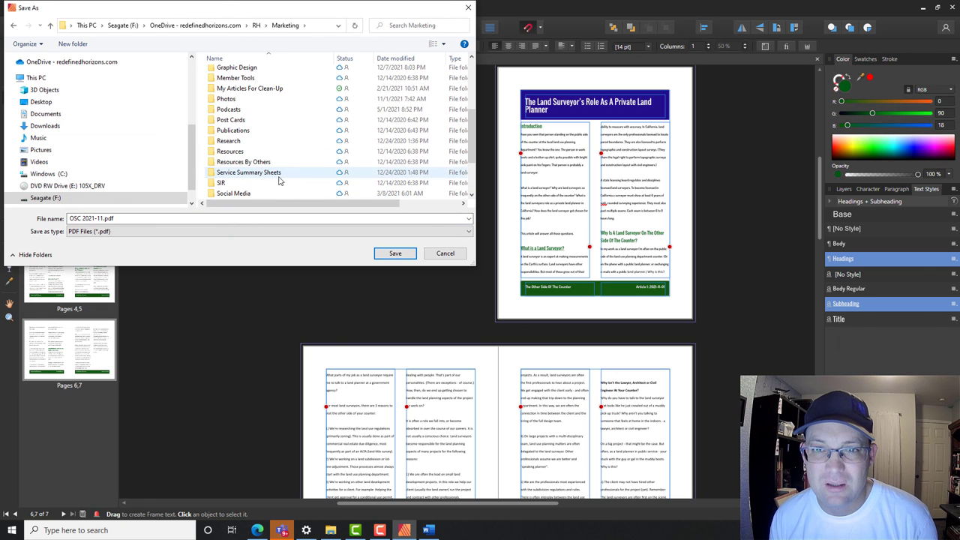
double_click(243, 130)
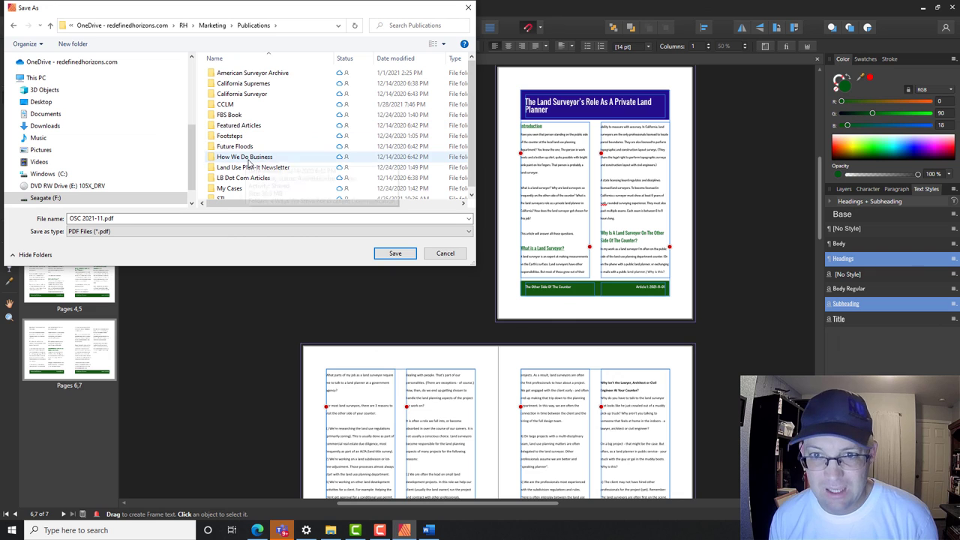
double_click(240, 125)
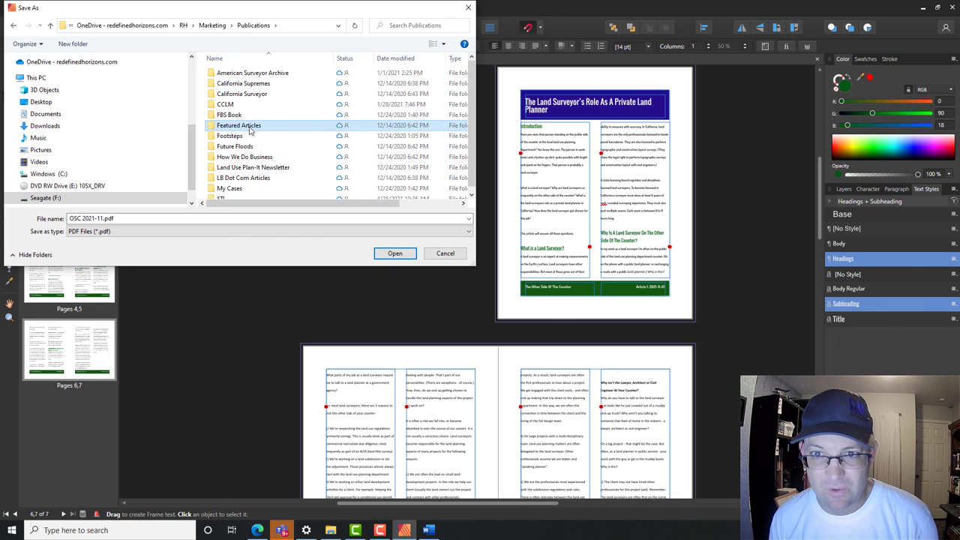
left_click(235, 94)
double_click(235, 95)
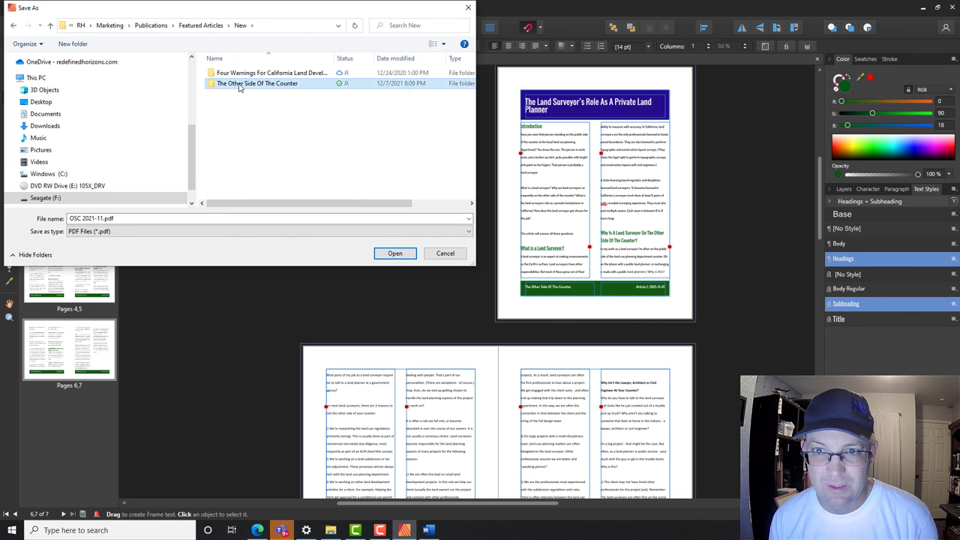
double_click(236, 84)
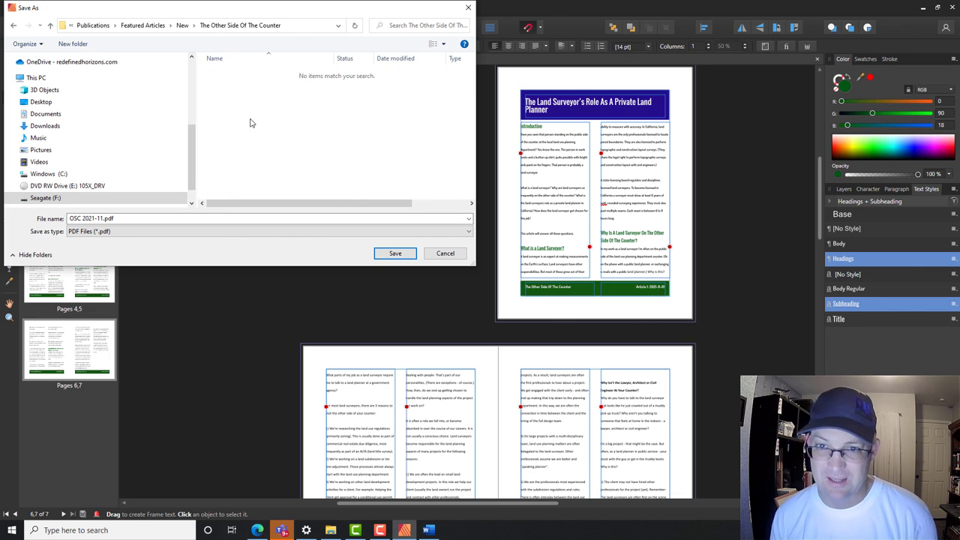
left_click(395, 253)
Switch to File Explorer, open the exported OSC 2021-11.pdf and check its pages through to the last spread.
left_click(330, 531)
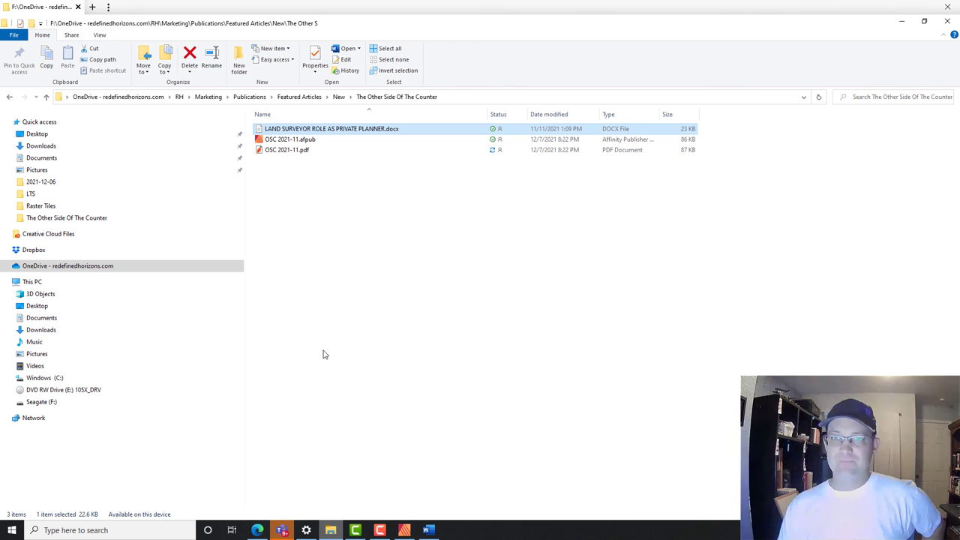
left_click(298, 152)
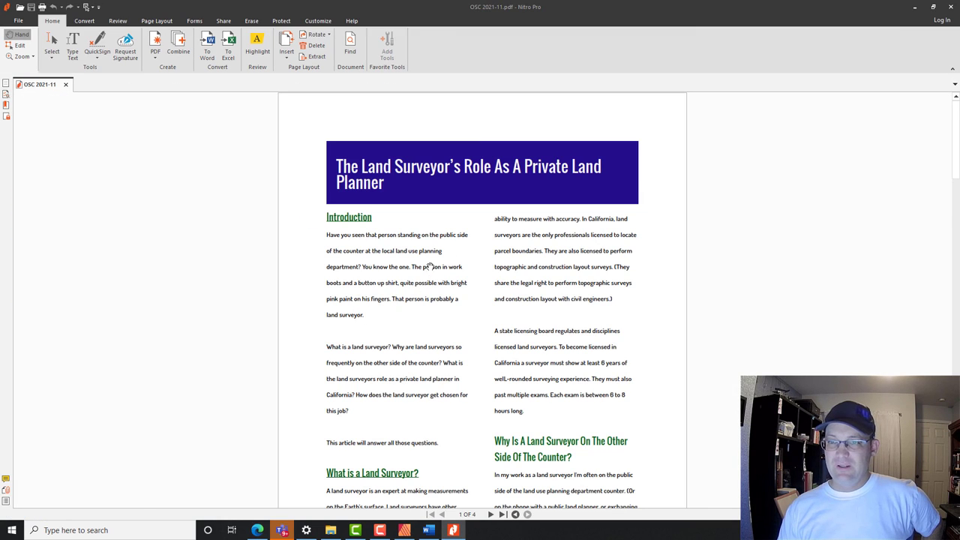
scroll(481, 315, "down", 3)
scroll(483, 323, "down", 5)
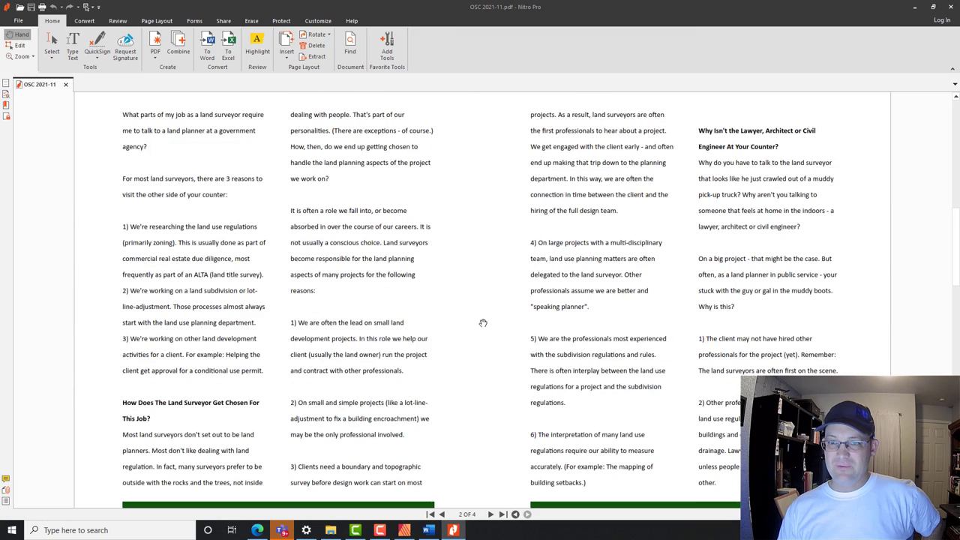
scroll(483, 323, "down", 3)
scroll(483, 322, "down", 10)
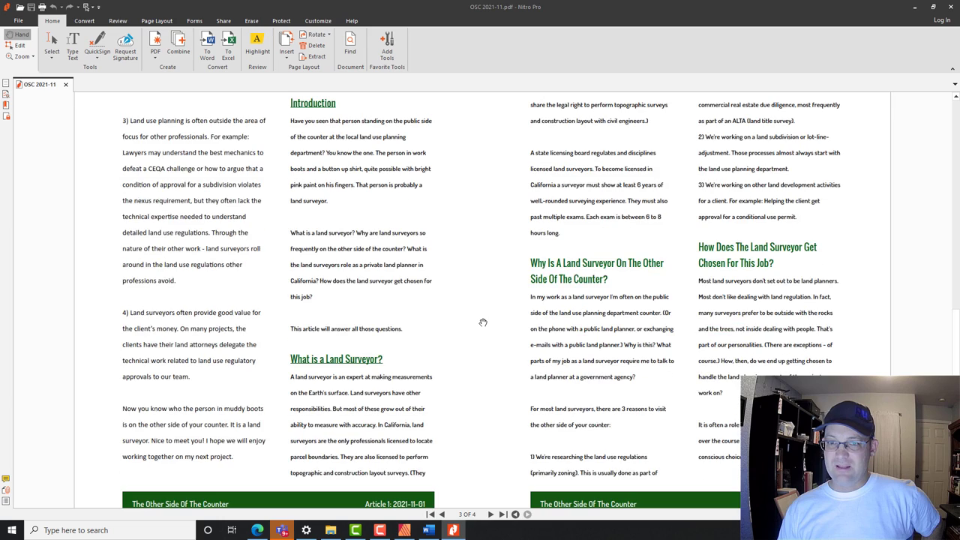
scroll(483, 321, "down", 2)
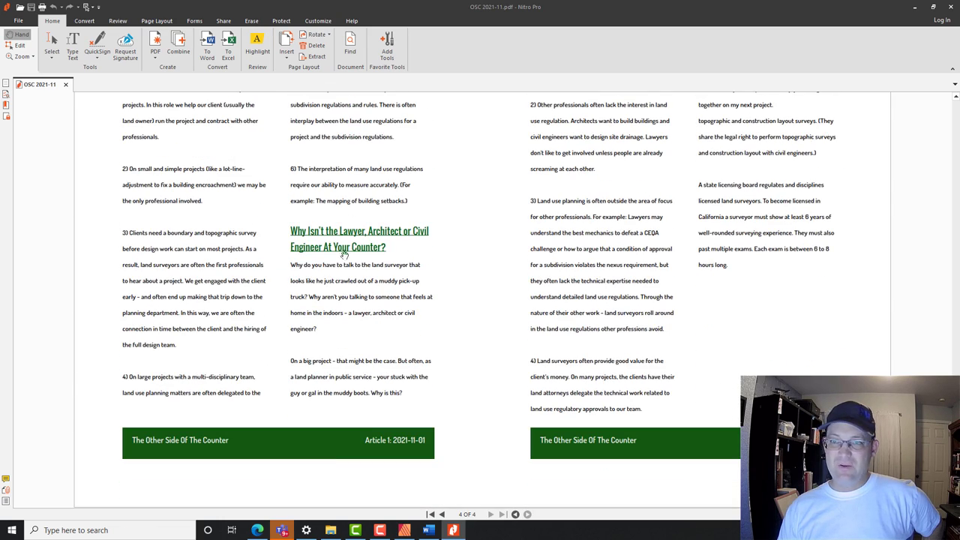
Go back to page 1 of the PDF and examine its title banner, two text columns and footer.
scroll(392, 357, "up", 10)
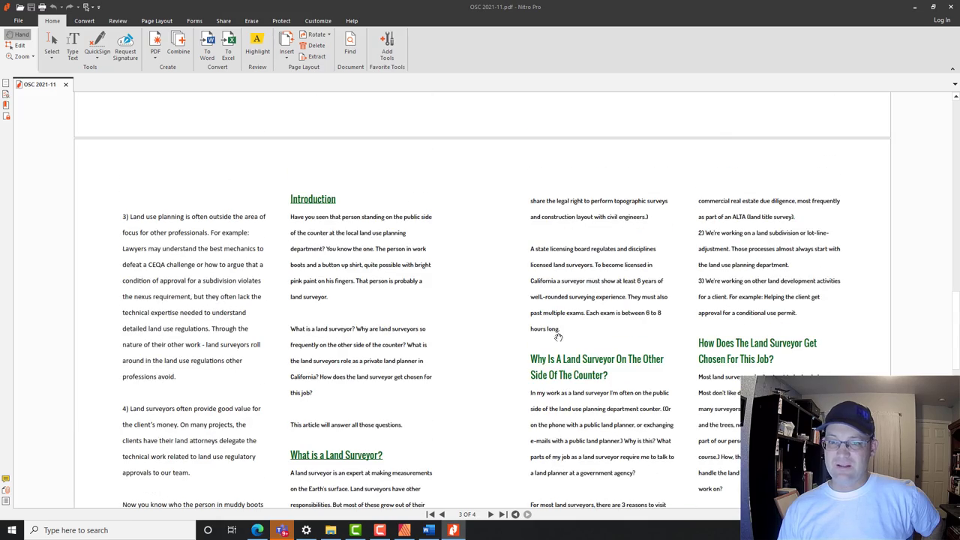
scroll(382, 396, "up", 15)
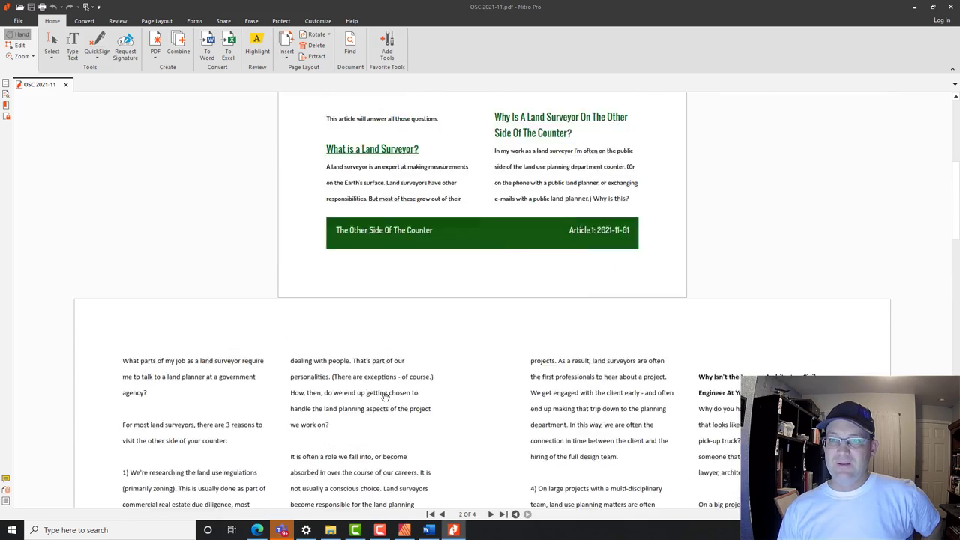
scroll(539, 204, "down", 7)
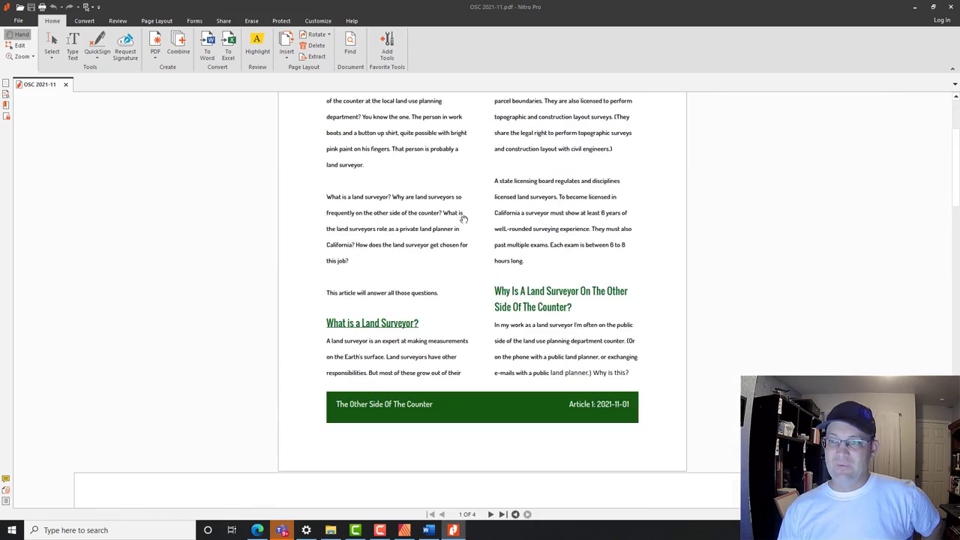
scroll(566, 130, "up", 7)
scroll(472, 282, "down", 12)
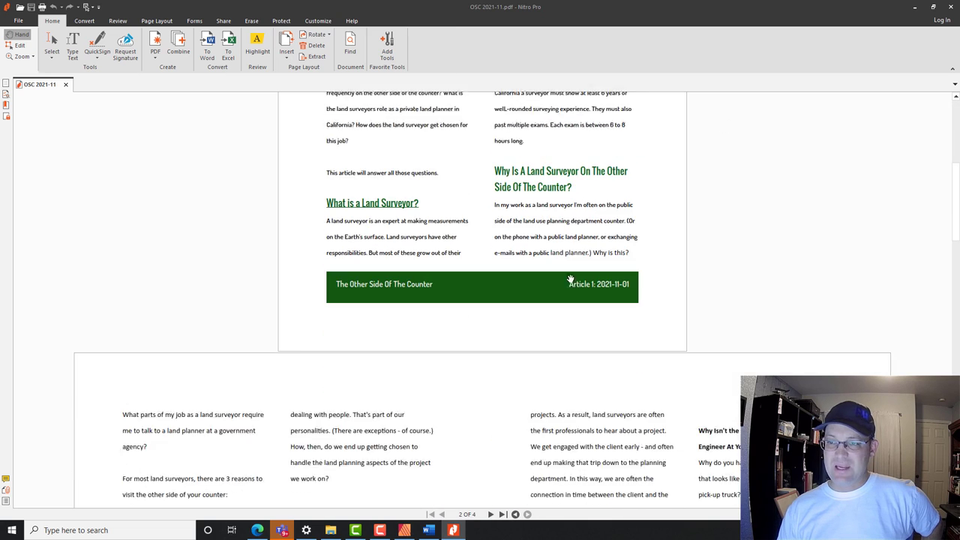
scroll(511, 230, "up", 8)
scroll(540, 233, "up", 4)
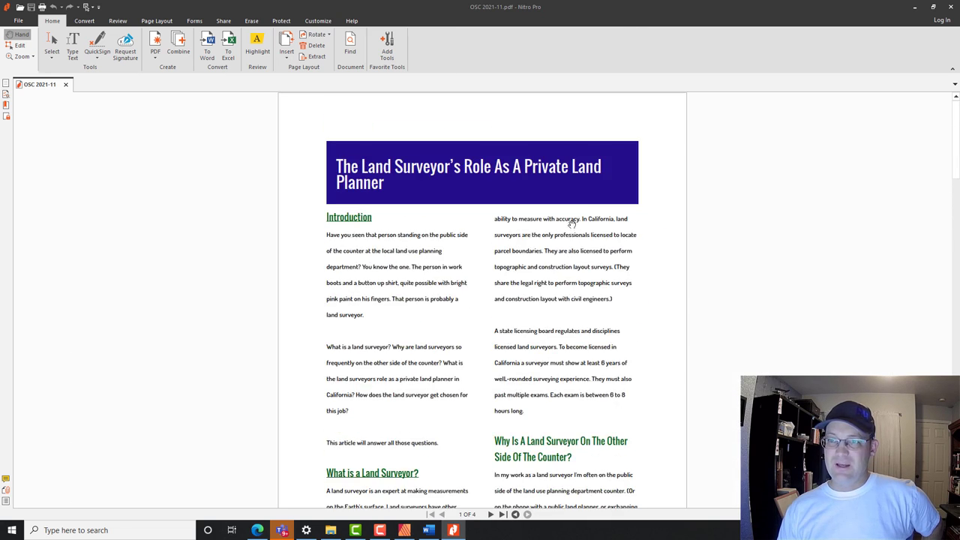
scroll(590, 247, "down", 10)
scroll(446, 244, "up", 10)
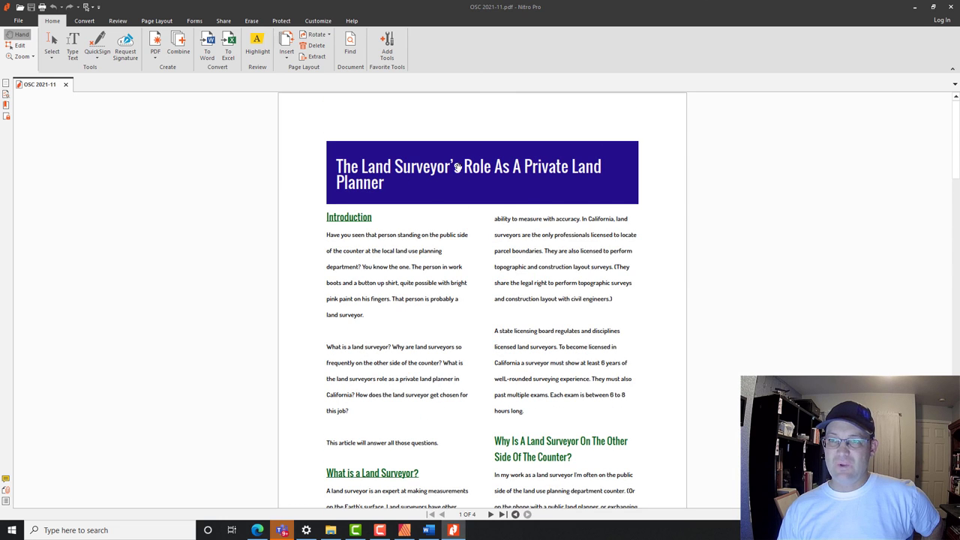
Compare the body fonts, subheading styles and text flow across all spreads of the exported PDF.
scroll(408, 204, "down", 10)
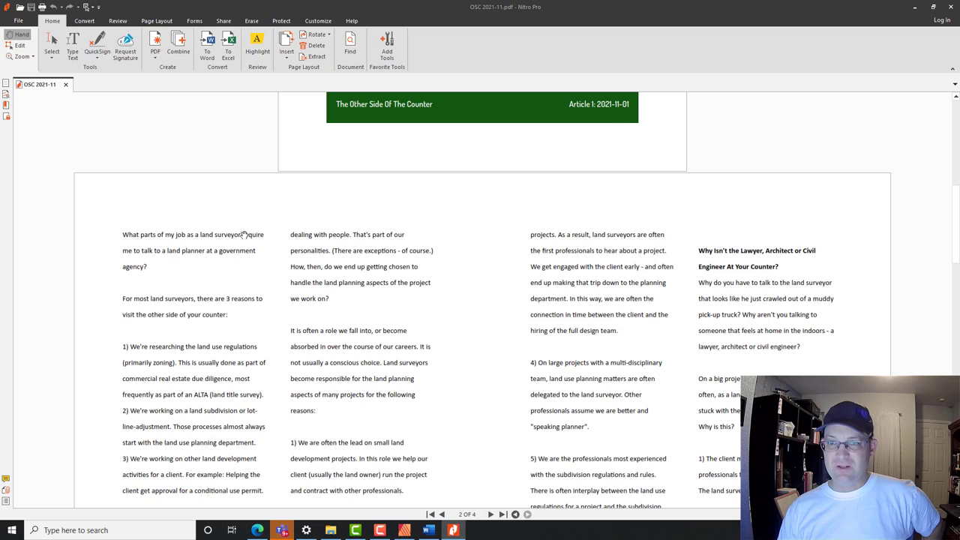
scroll(609, 185, "down", 10)
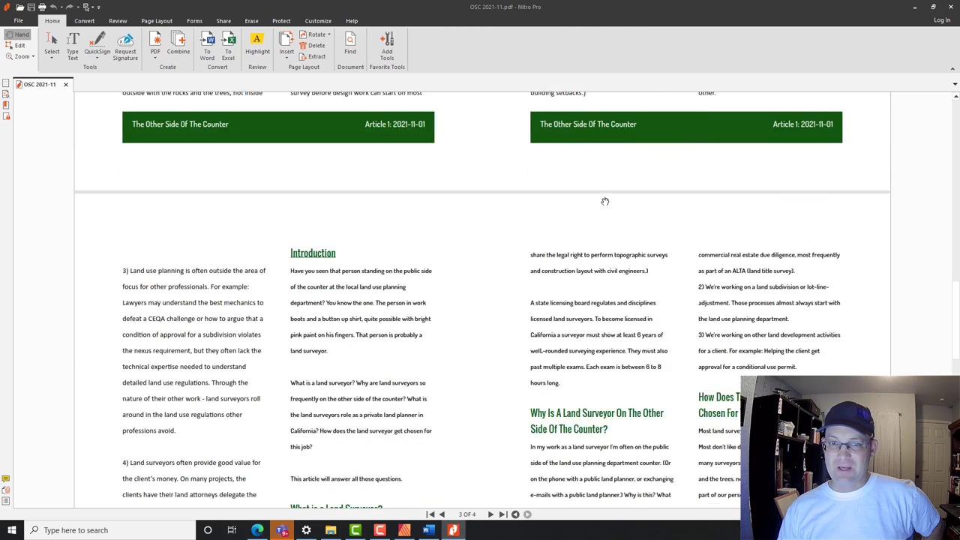
scroll(604, 198, "down", 10)
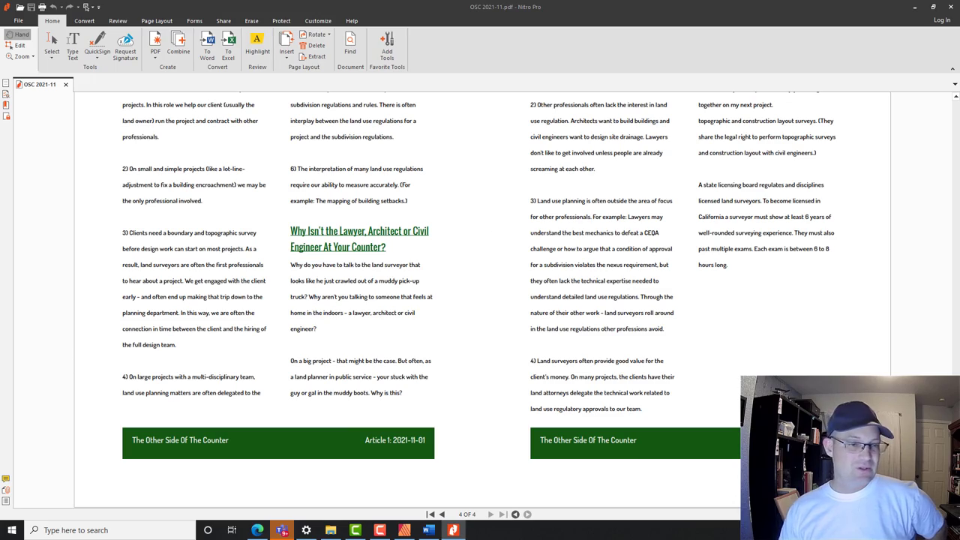
scroll(604, 274, "up", 15)
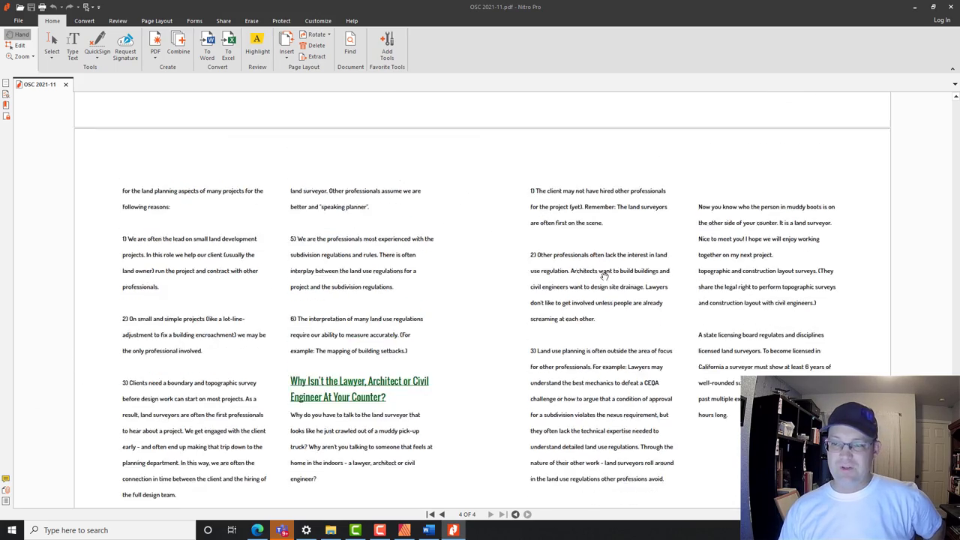
scroll(605, 274, "up", 10)
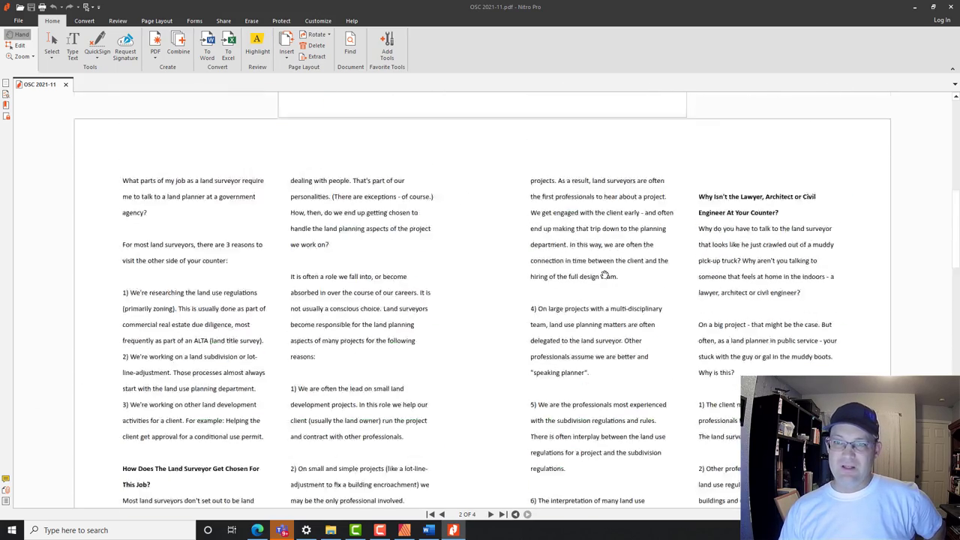
scroll(602, 273, "down", 5)
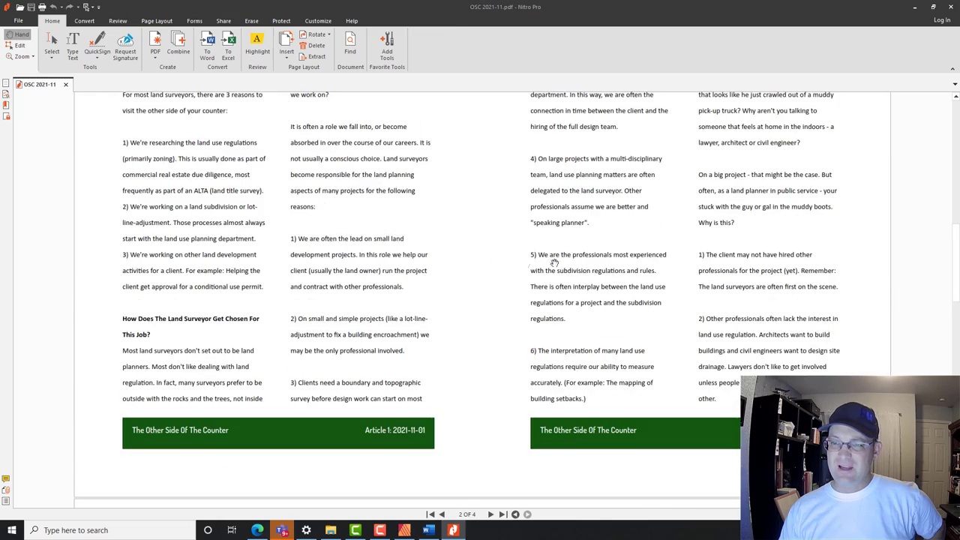
scroll(496, 267, "down", 8)
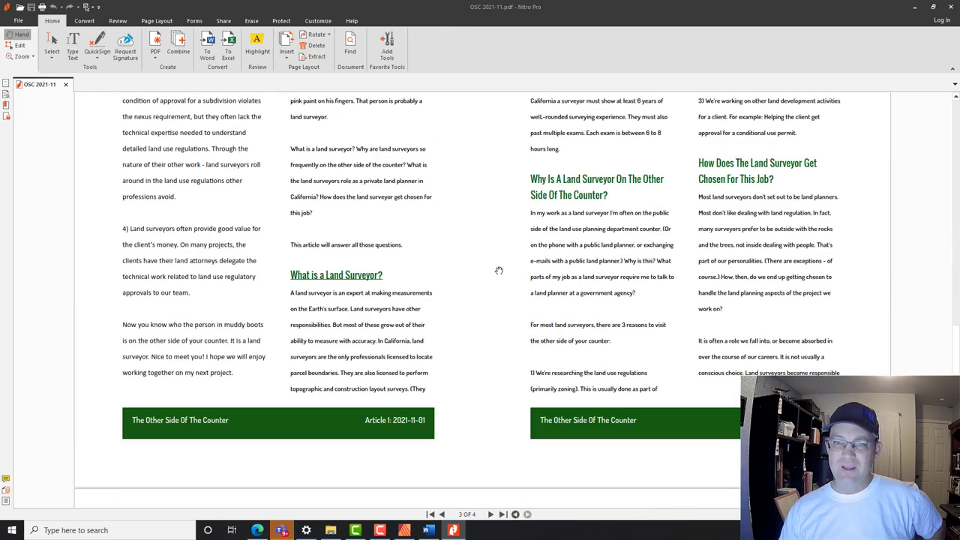
scroll(450, 231, "down", 10)
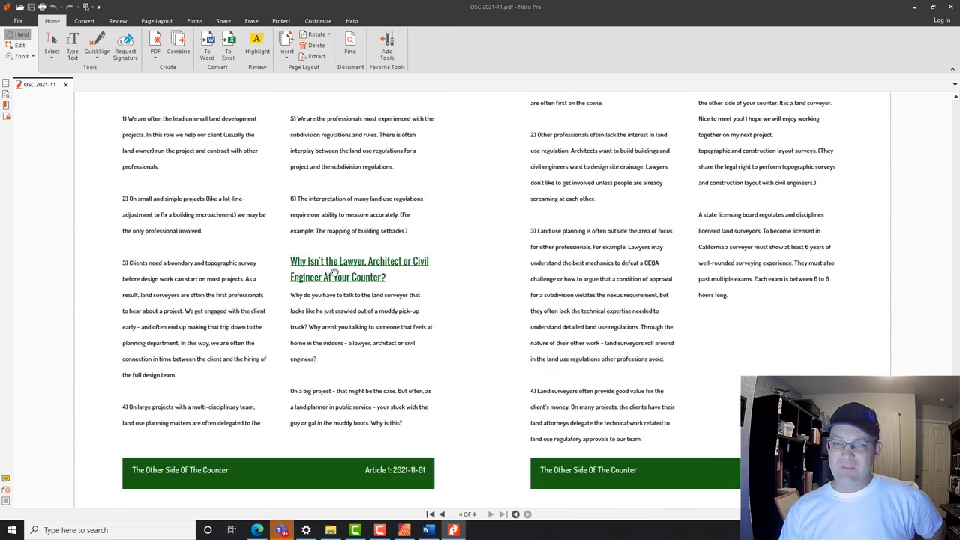
scroll(543, 231, "up", 15)
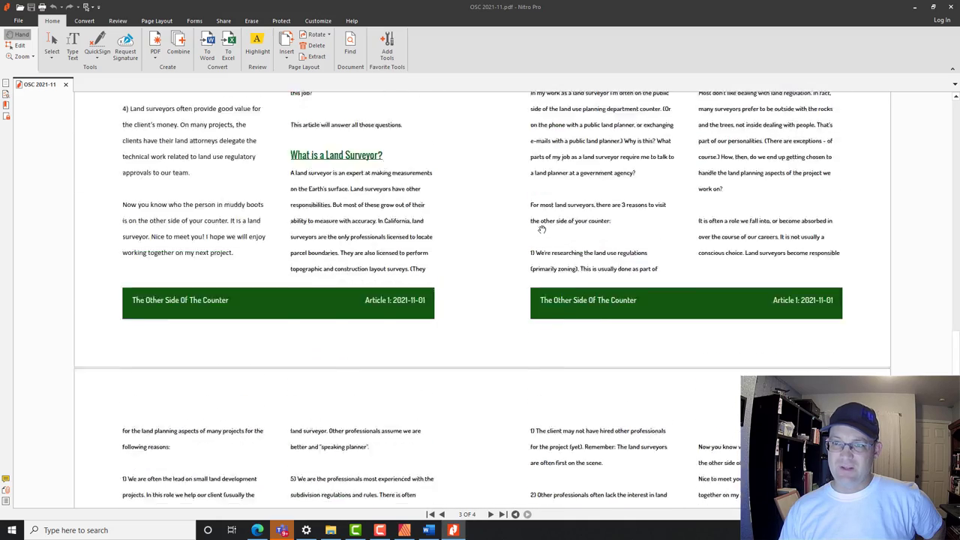
scroll(543, 230, "up", 12)
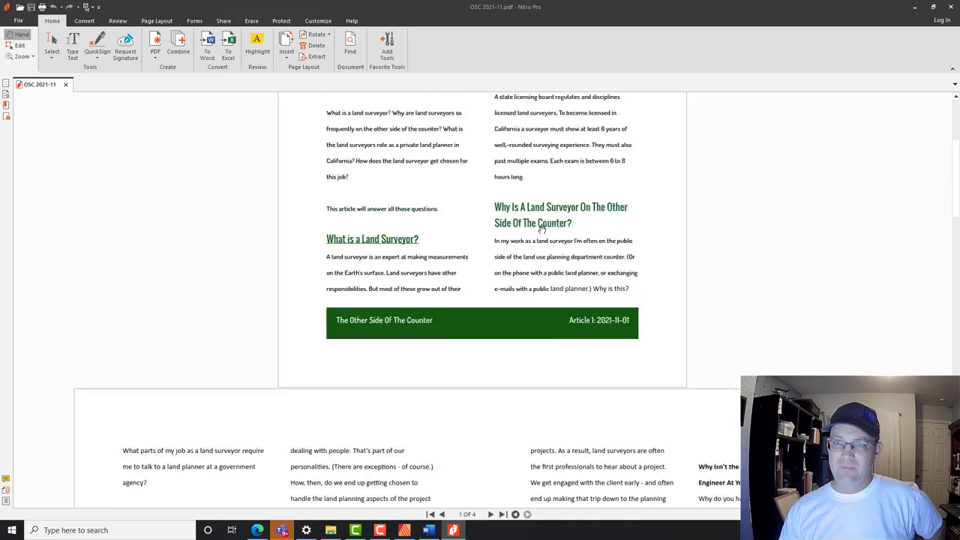
scroll(443, 199, "down", 10)
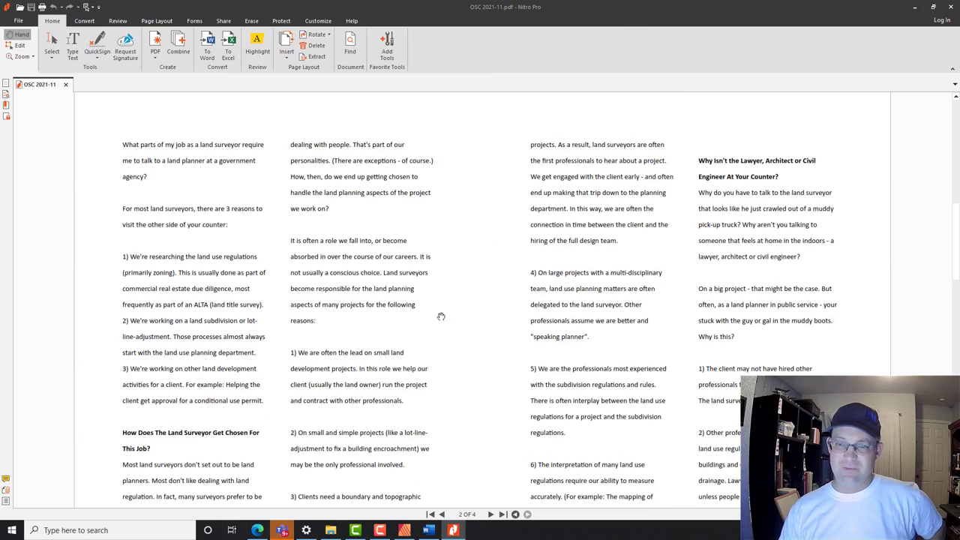
scroll(478, 362, "down", 10)
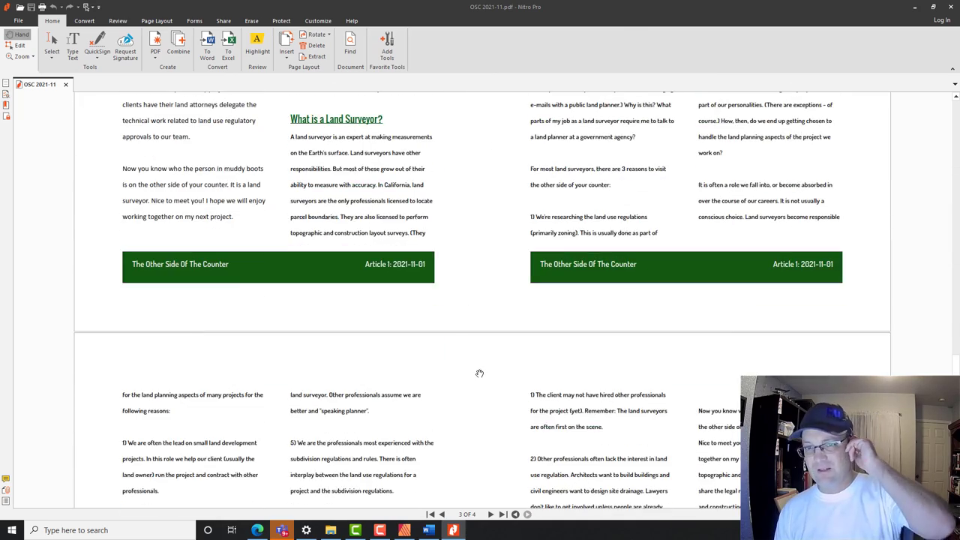
scroll(479, 373, "down", 5)
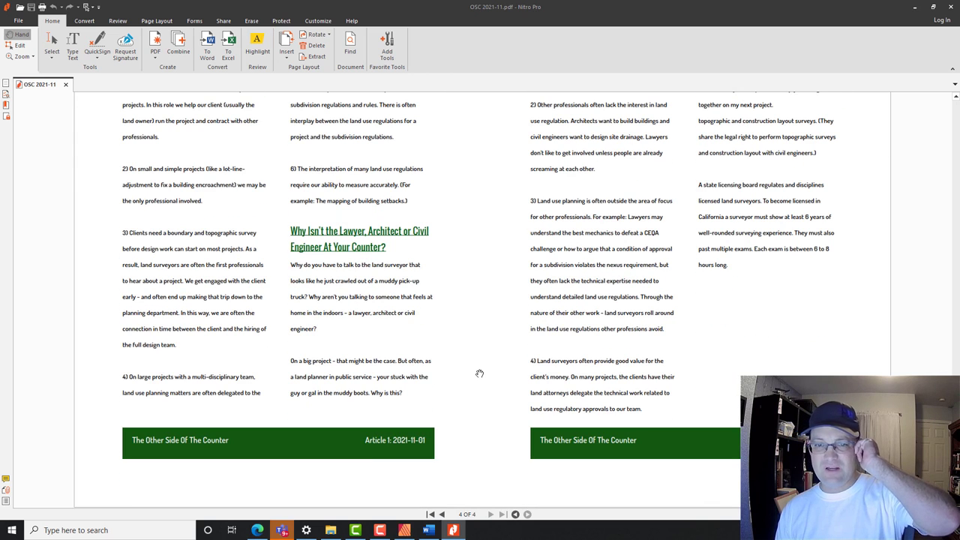